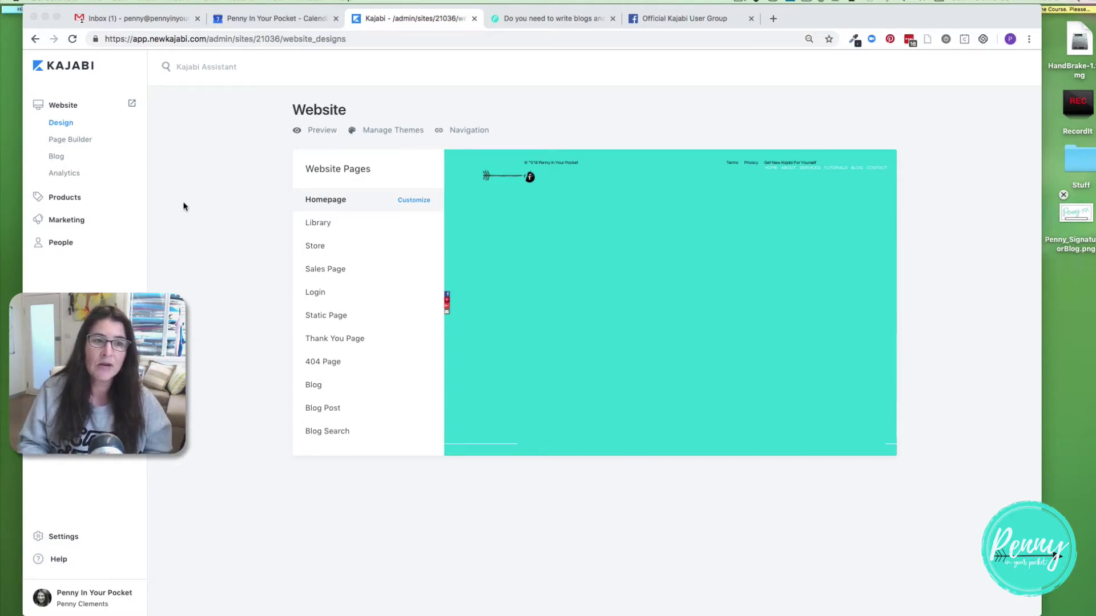
Step: Start a new blog post on the website and title it "How to Finish Strong and Be More Successful"
click(61, 110)
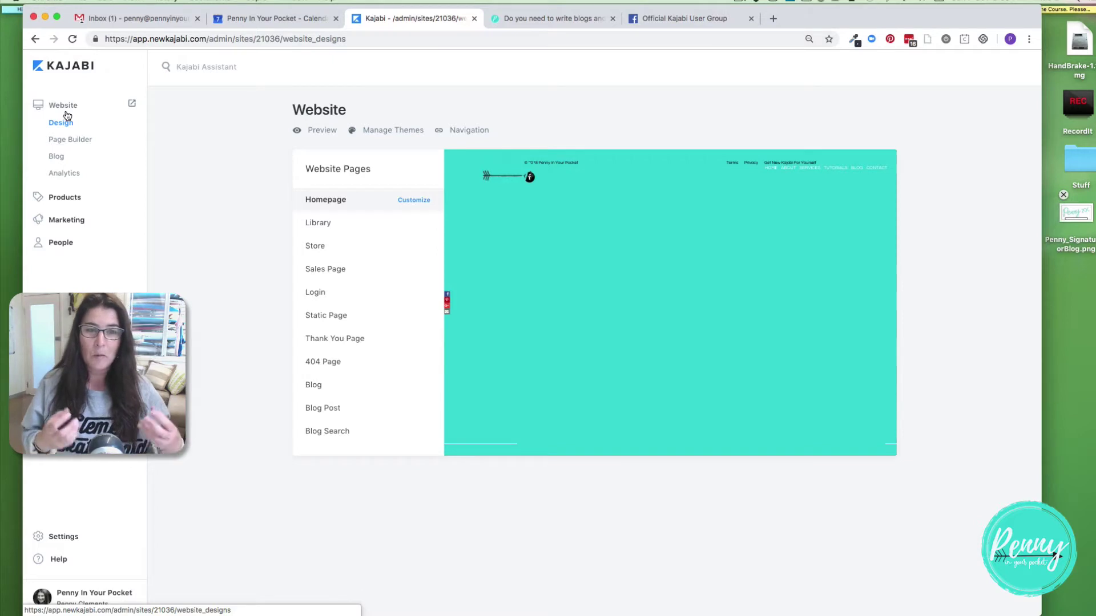
click(57, 158)
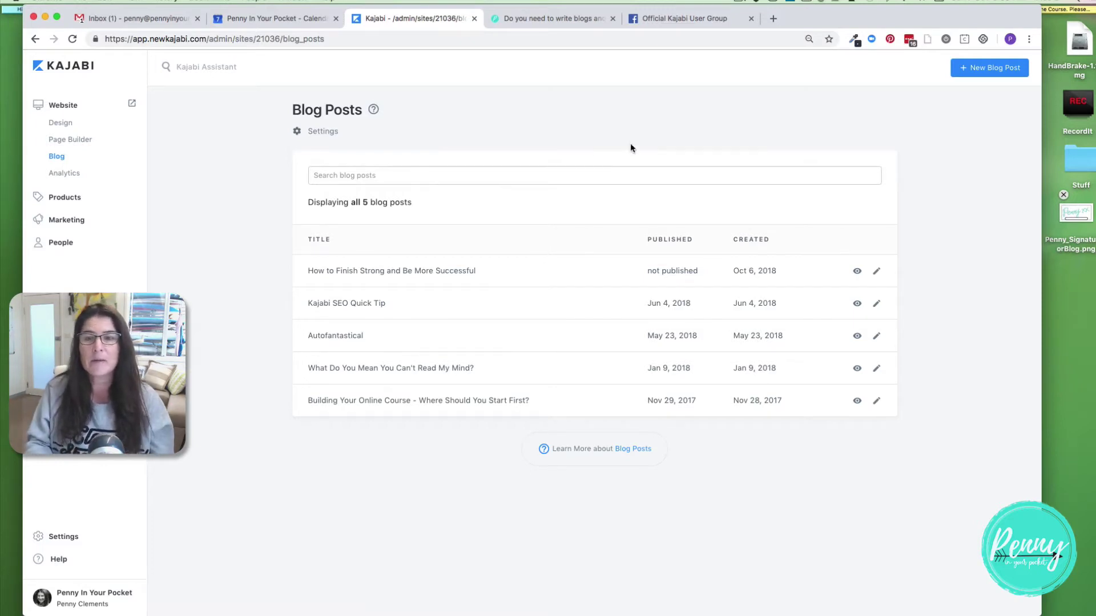
click(996, 69)
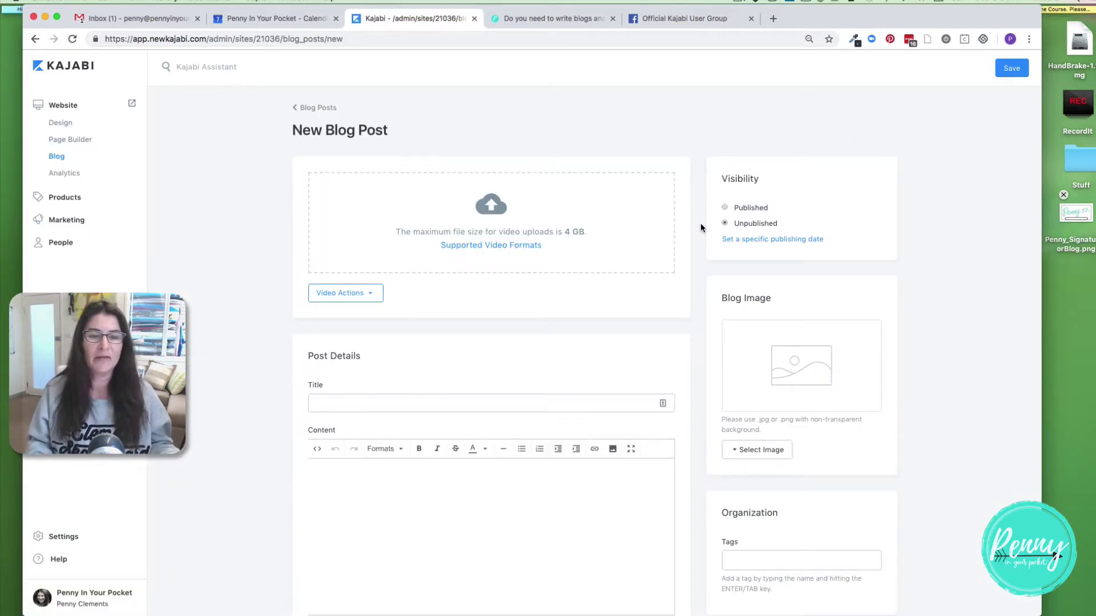
scroll(674, 231, down, 5)
click(558, 259)
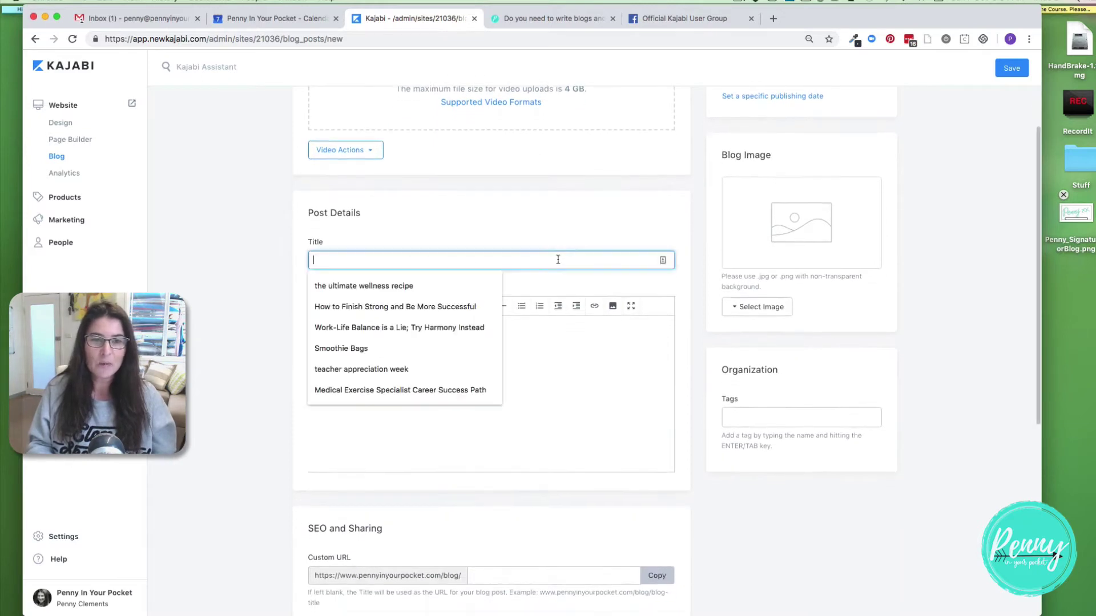
click(416, 307)
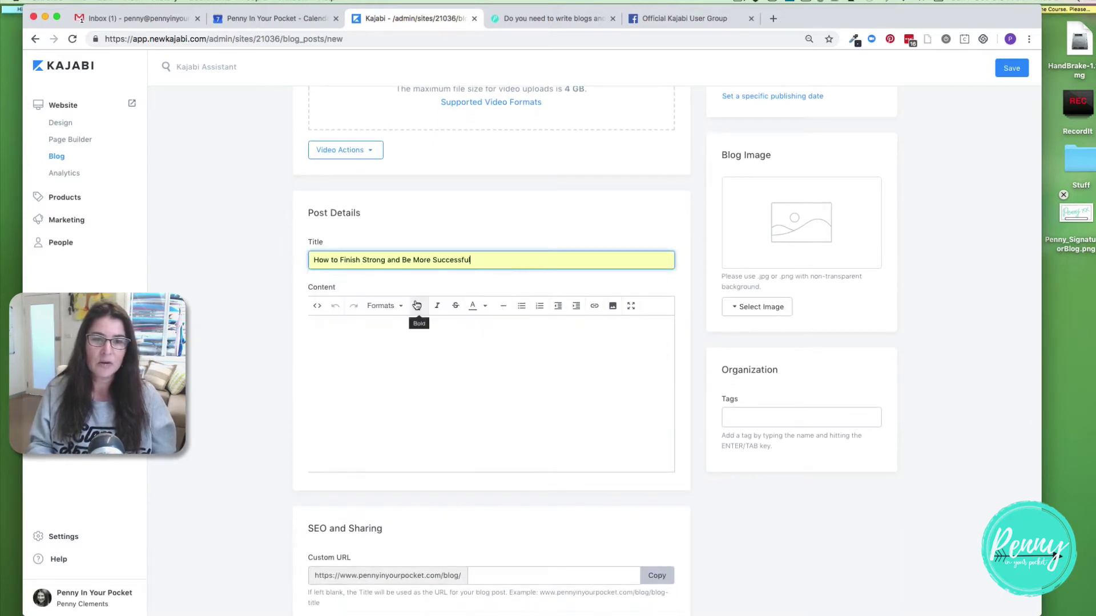
Step: Fill the post content with two lines of placeholder text, "adfasdfasdfsdfa'asdfasdfasdfasdf" and "adsfsdfasdfasdfsf"
click(444, 346)
text(adf)
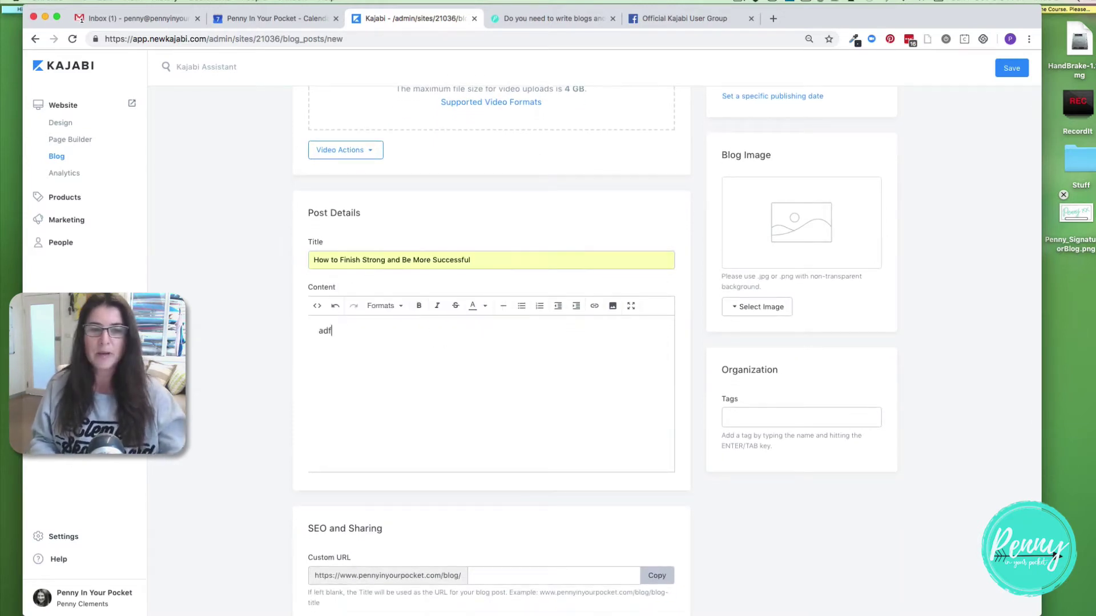
text(asdfasdfsdfa'asdfasd)
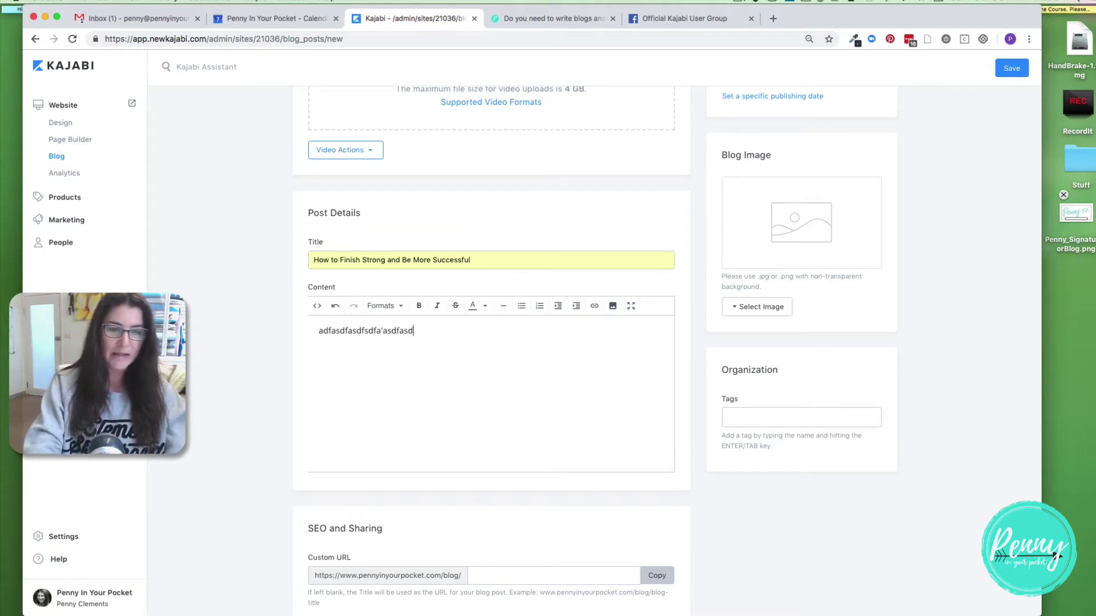
text(fasdfasdf)
key(Return)
text(adsfsdf)
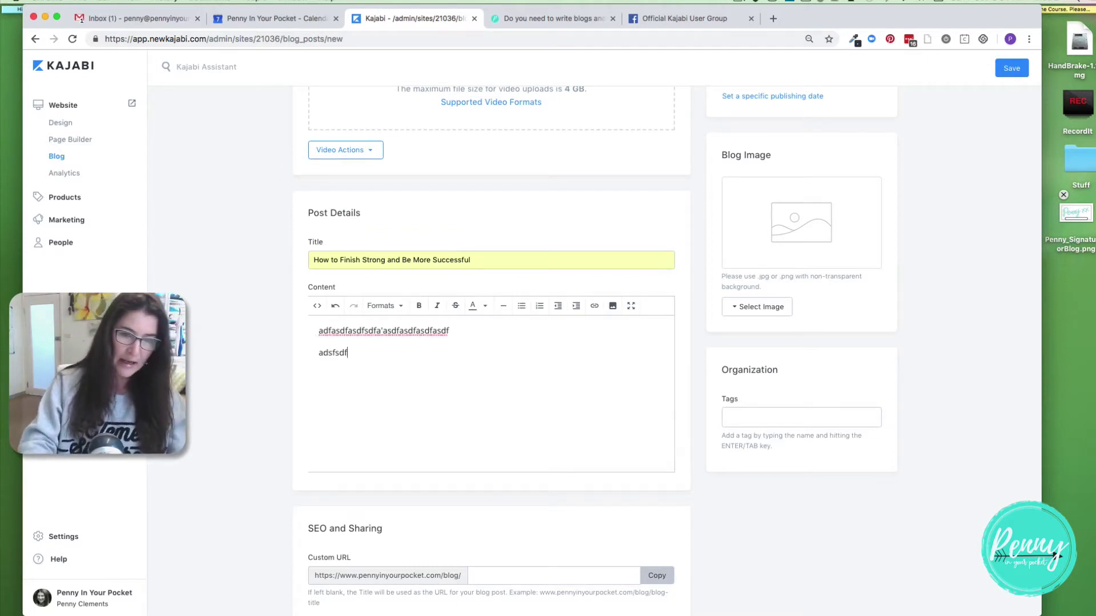
text(asdfasdfsf)
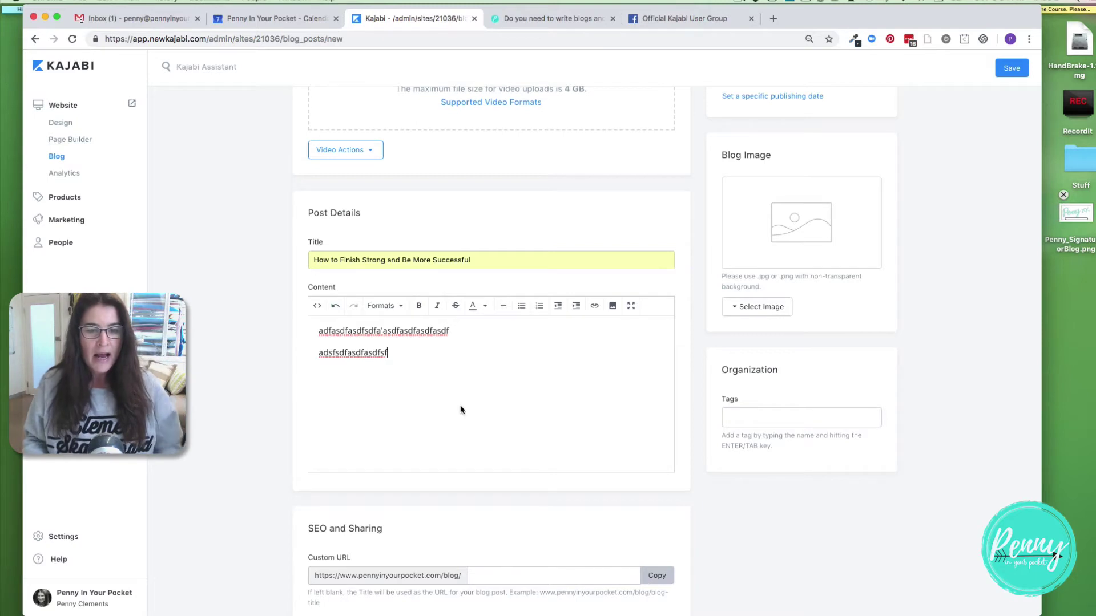
Step: Set the blog image to the recent "Relax-omations Level 1" picture, keeping the full crop
scroll(460, 409, down, 3)
scroll(717, 276, up, 5)
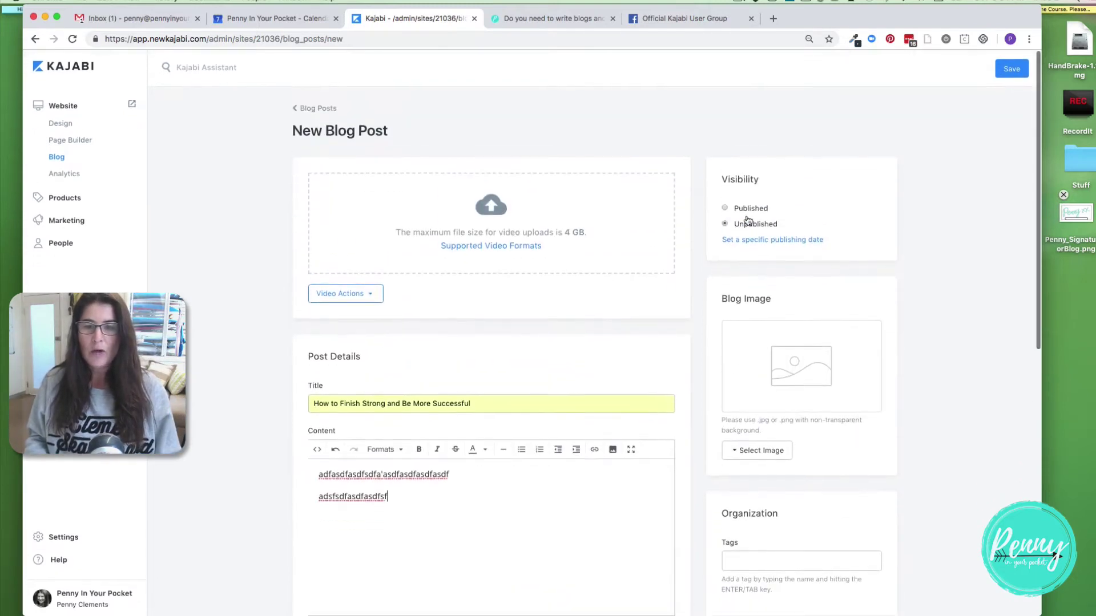
click(777, 458)
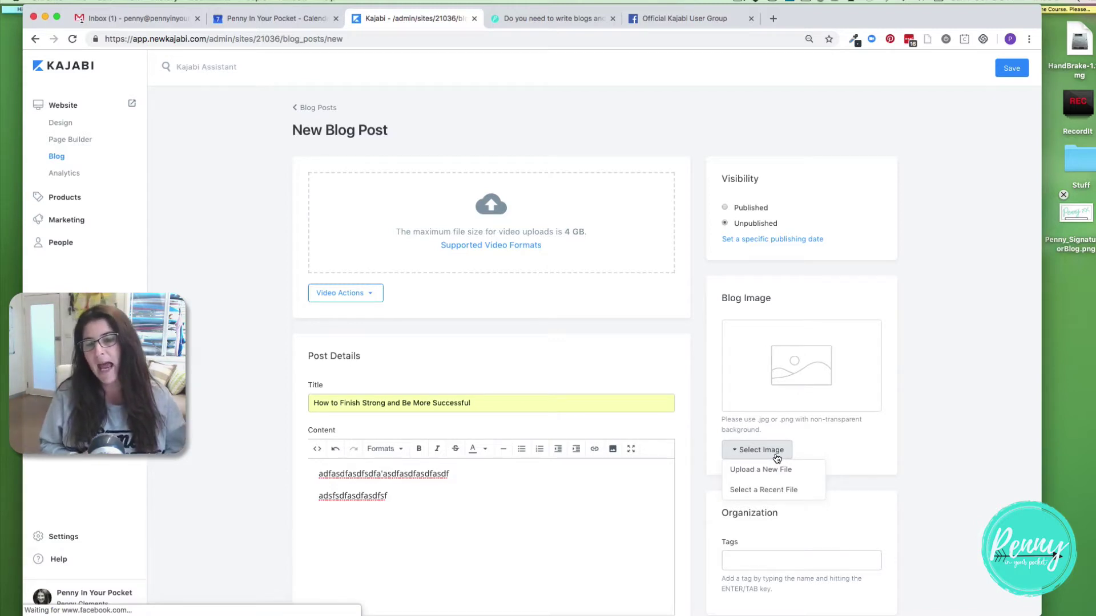
click(777, 491)
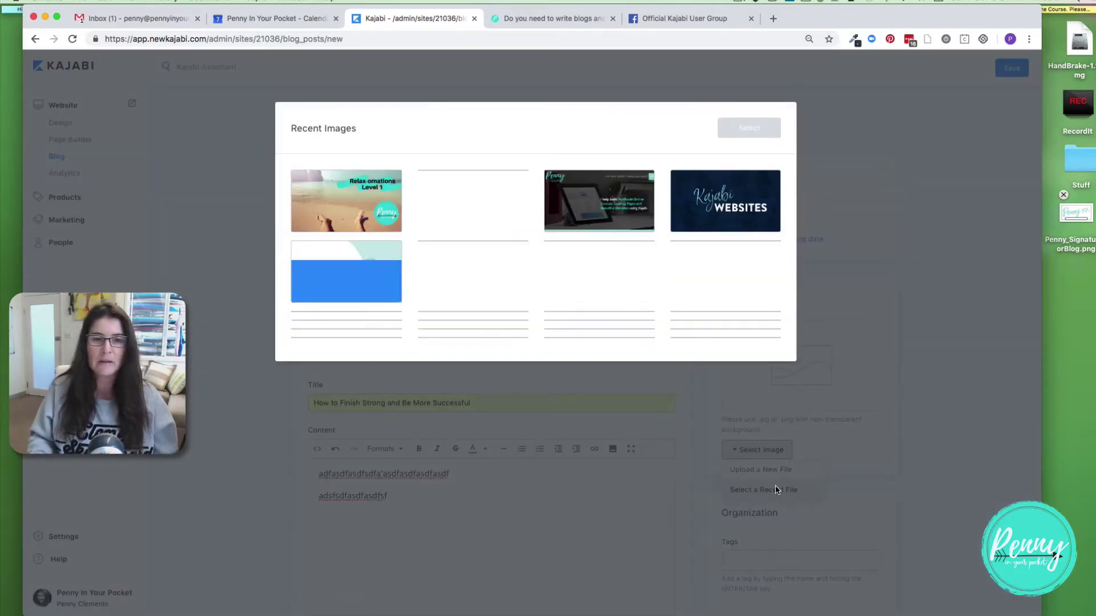
click(370, 202)
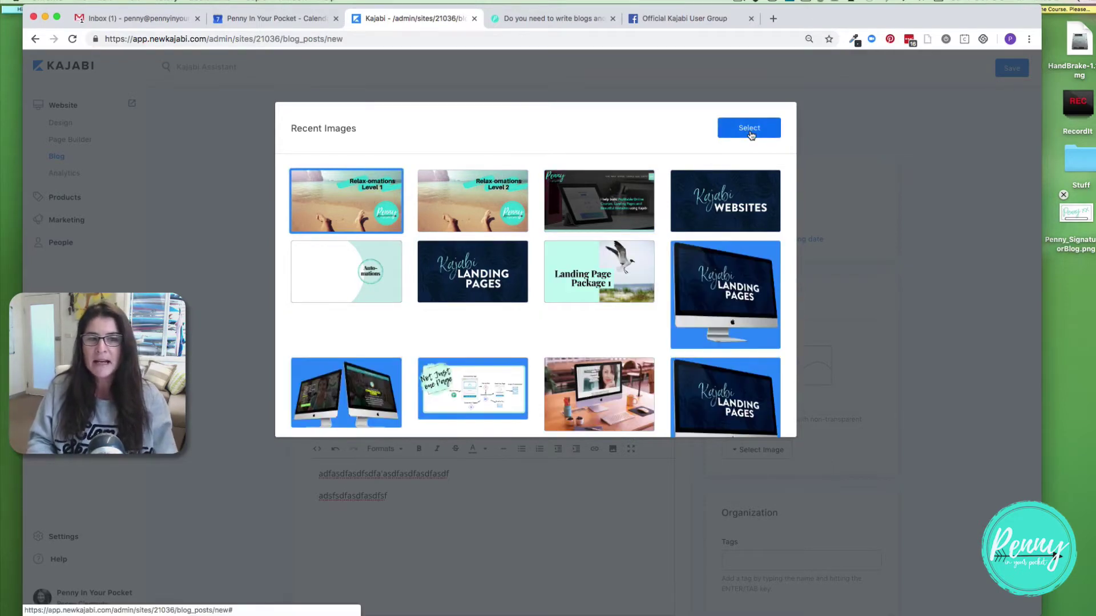
click(745, 129)
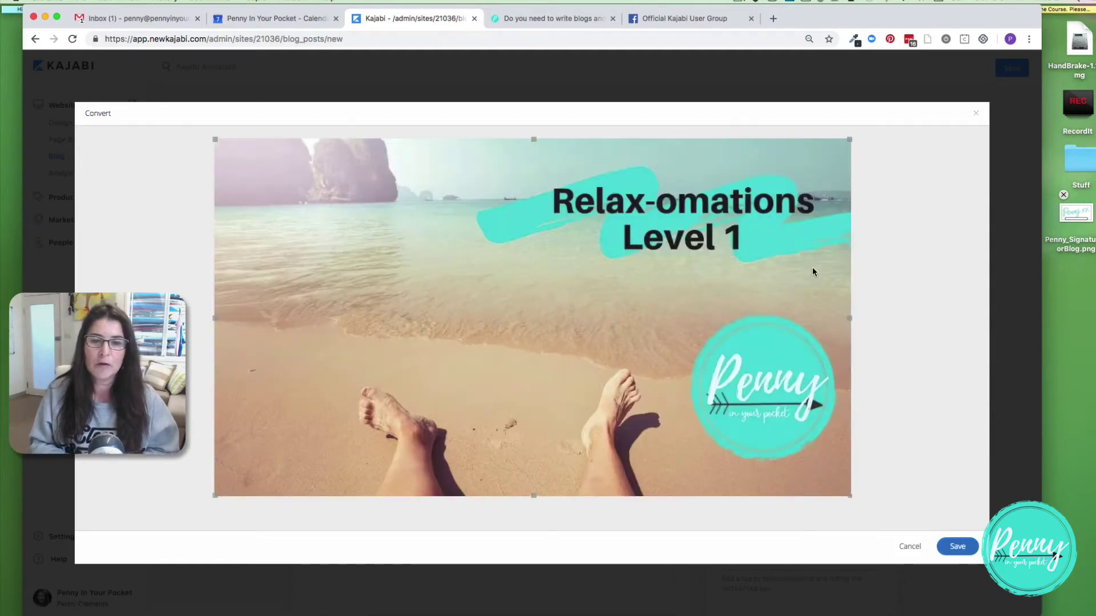
click(959, 547)
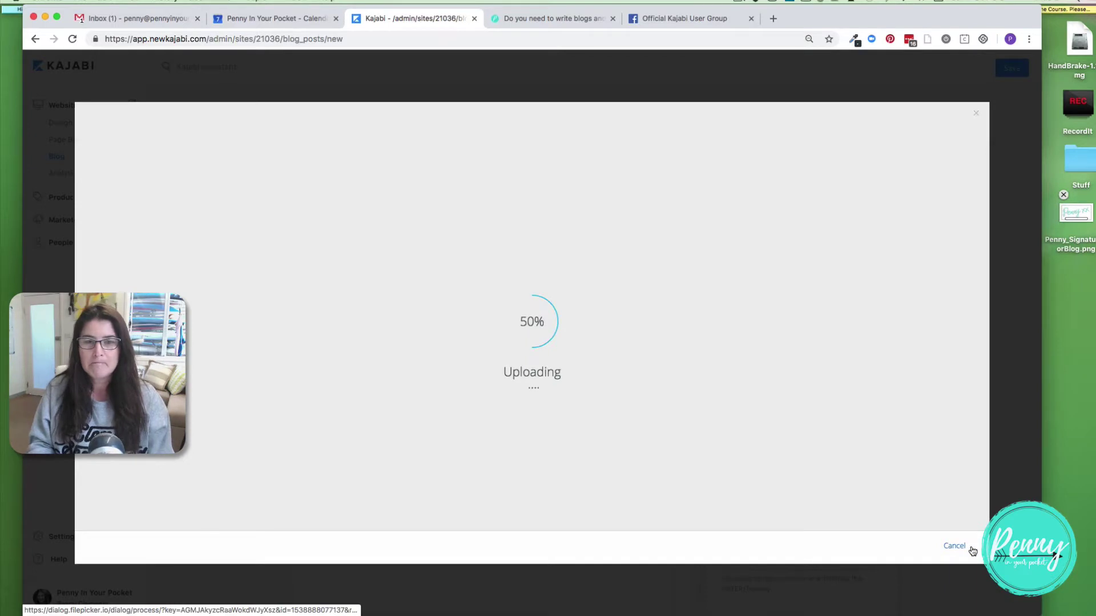
scroll(882, 412, down, 1)
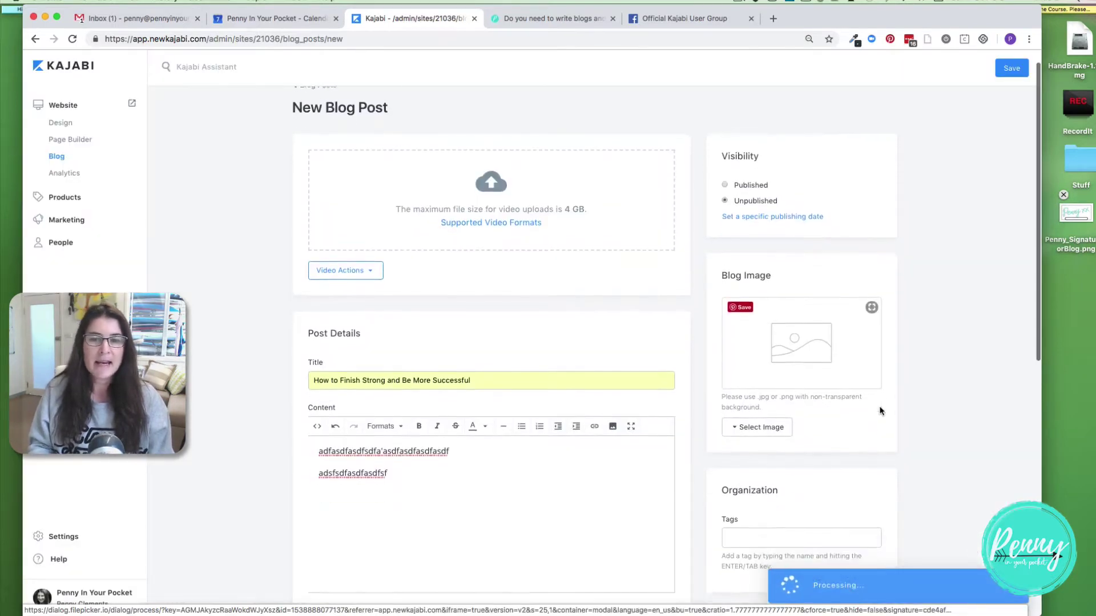
scroll(880, 411, down, 1)
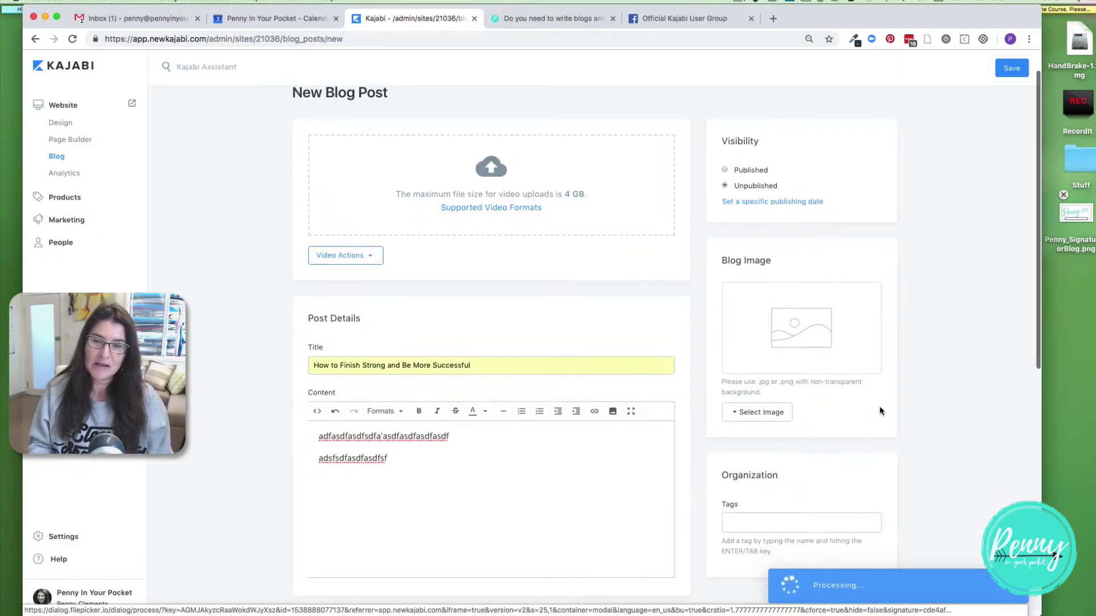
scroll(879, 411, down, 1)
scroll(880, 411, up, 2)
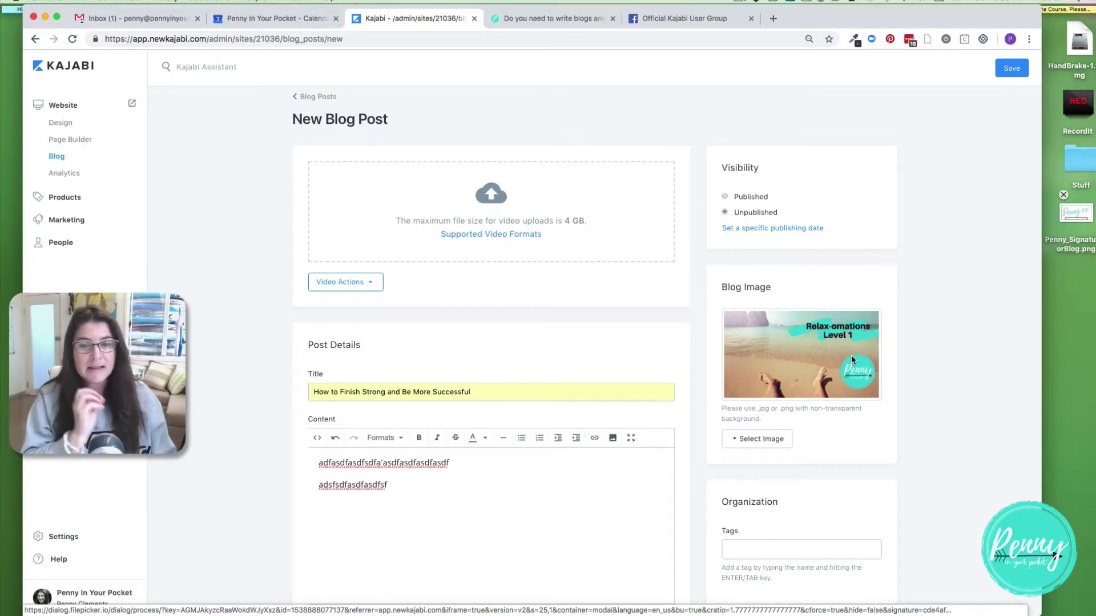
Step: Add the tag "Test" to the blog post
scroll(848, 355, down, 5)
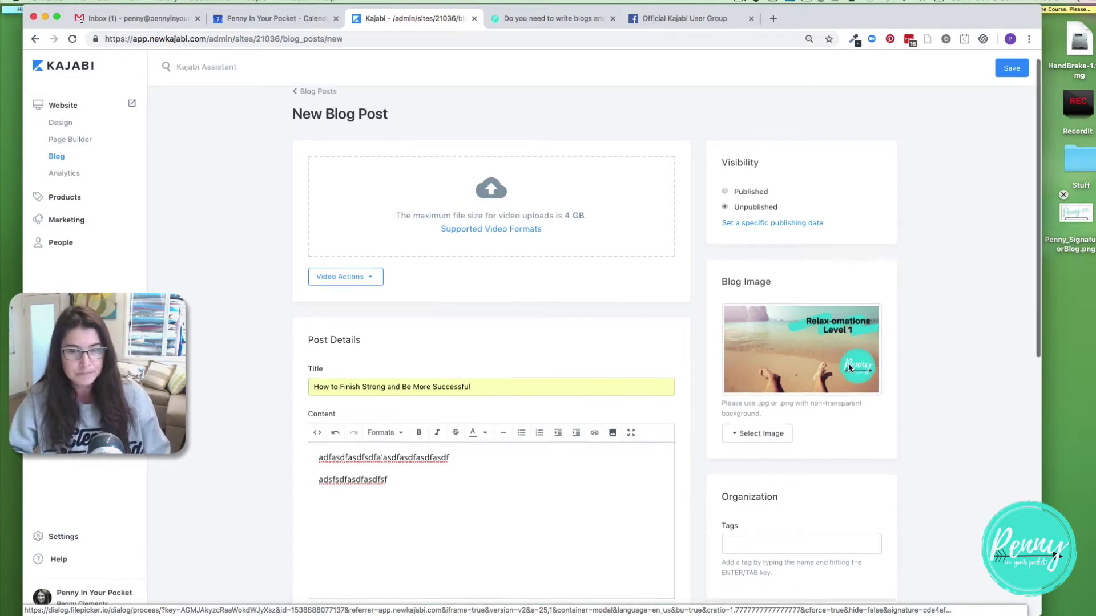
scroll(782, 351, up, 2)
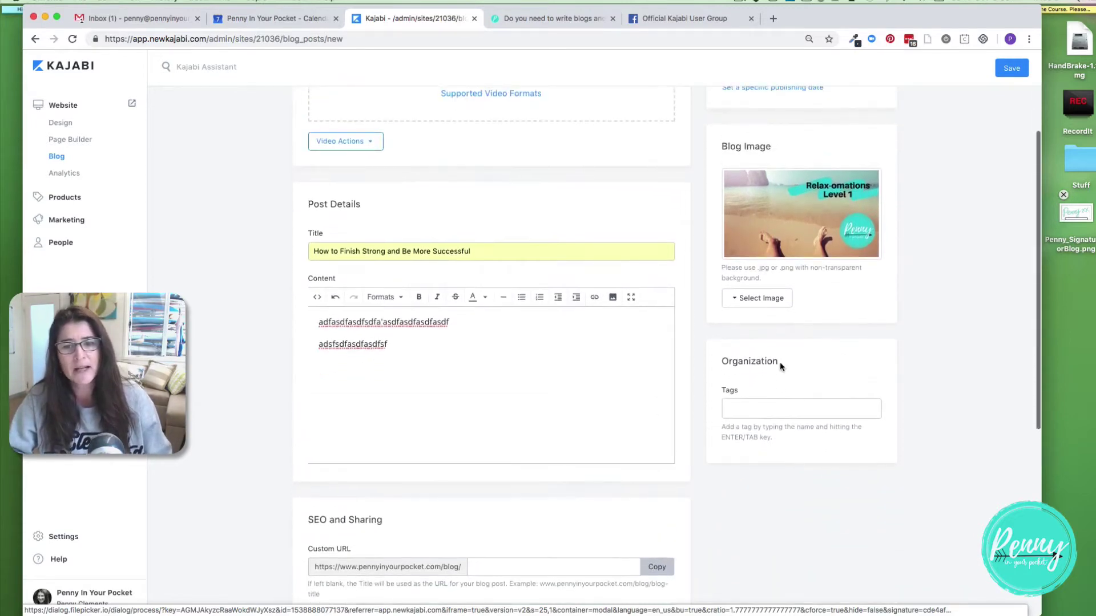
click(781, 411)
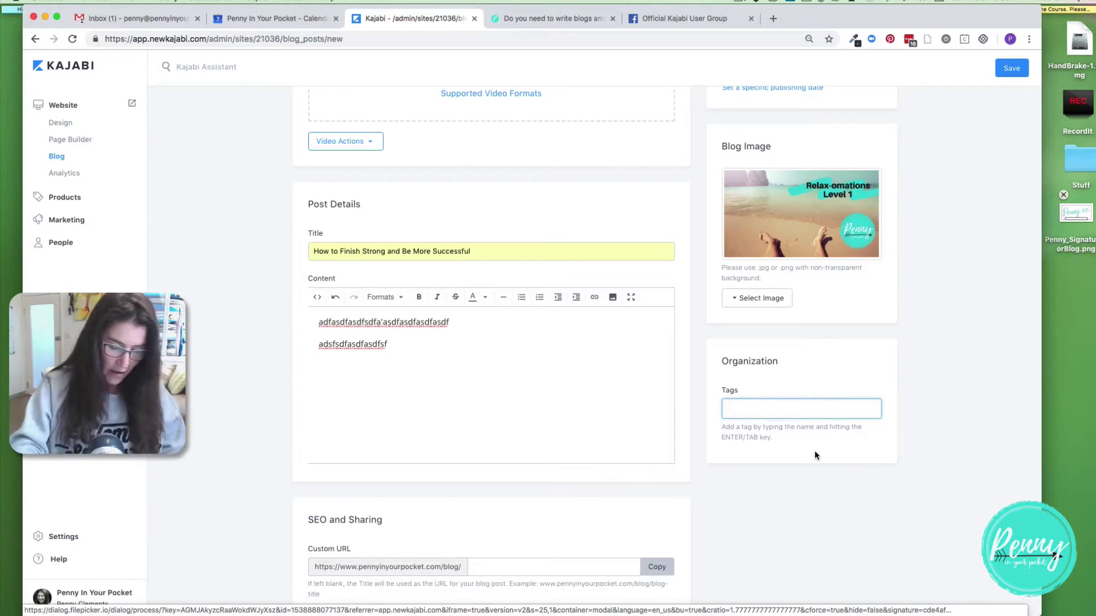
text(Test)
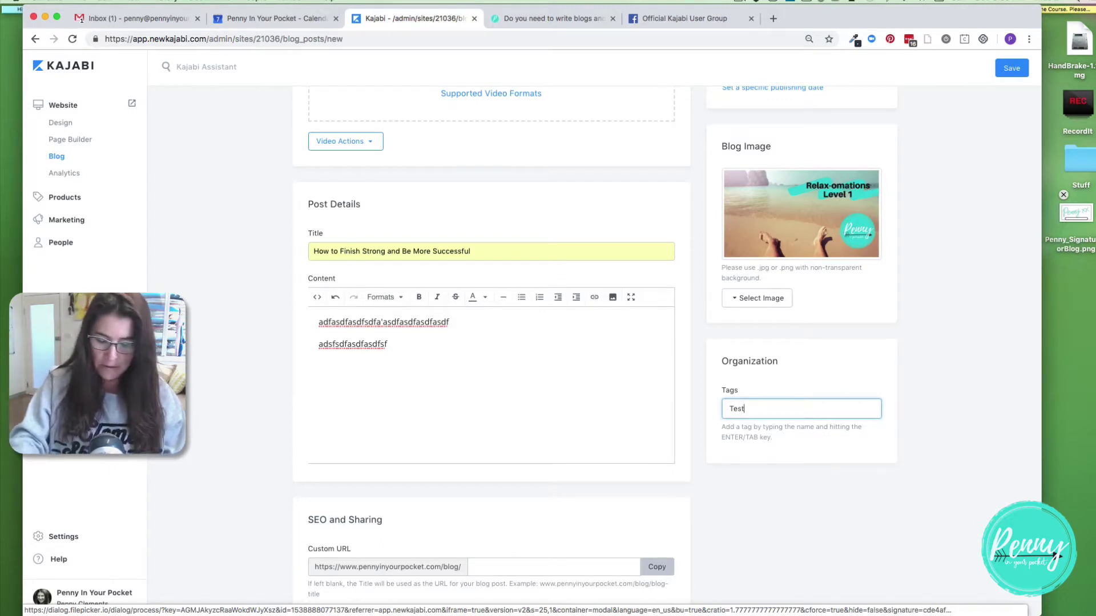
key(Return)
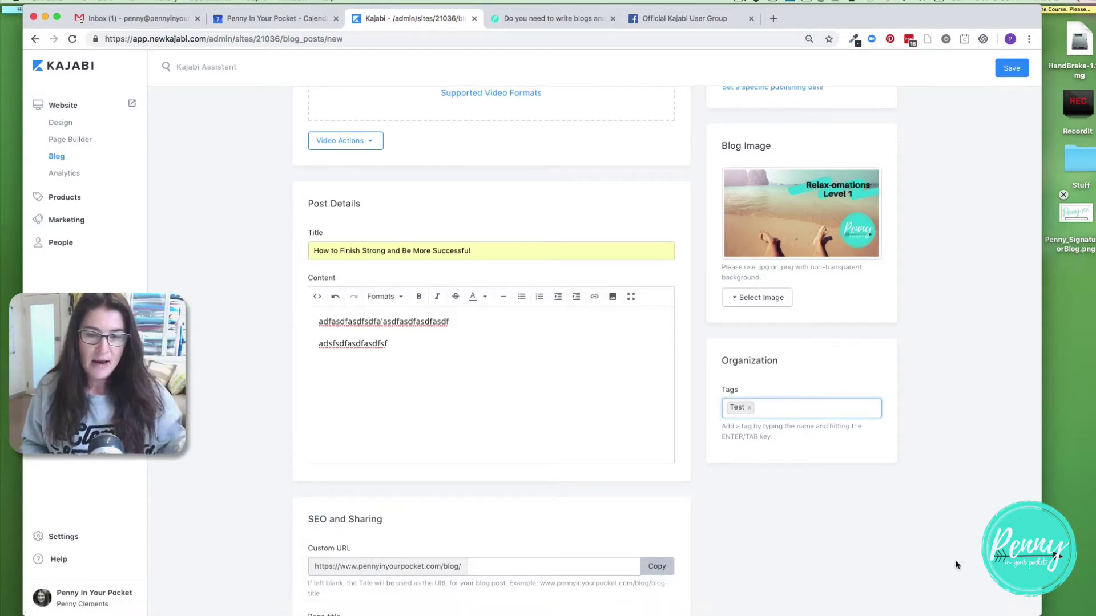
Step: Schedule the post to become visible on October 9, 2018 at 7:00 AM
scroll(957, 564, down, 3)
scroll(957, 565, up, 7)
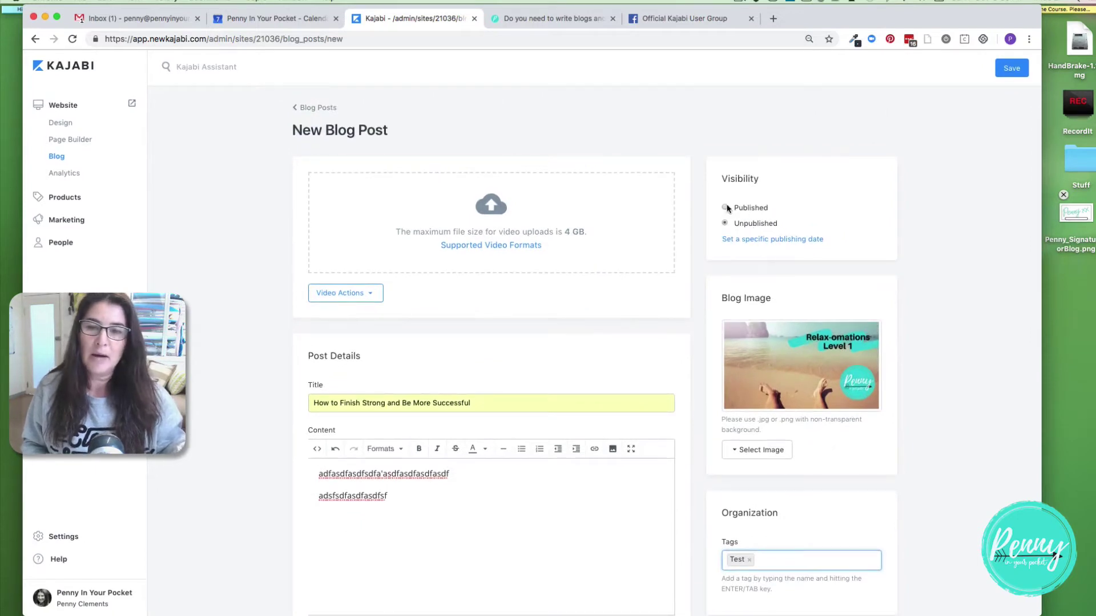
click(775, 240)
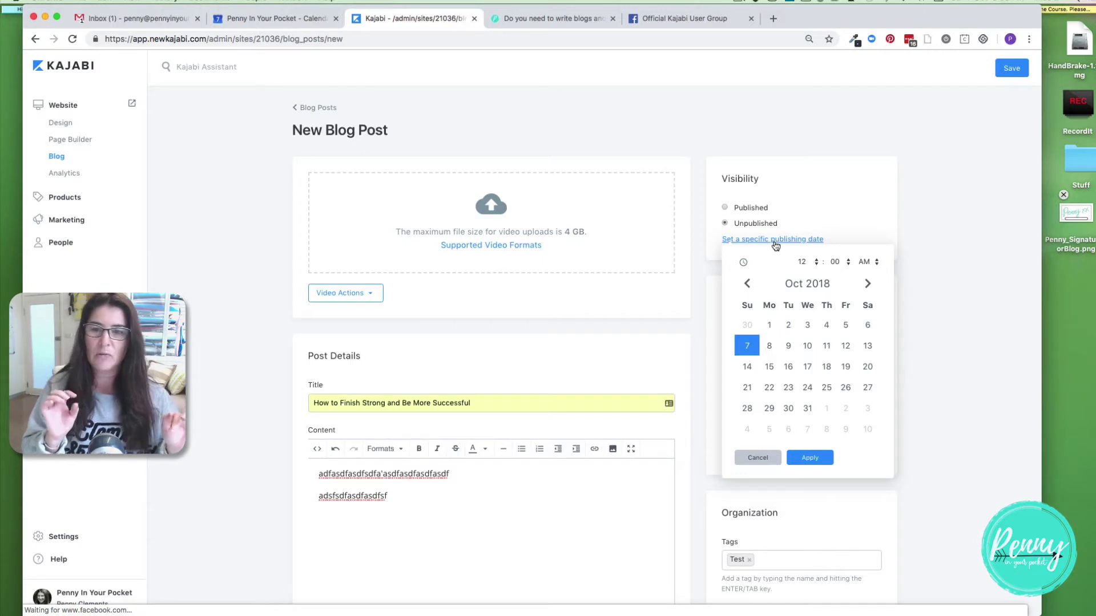
click(788, 346)
click(814, 262)
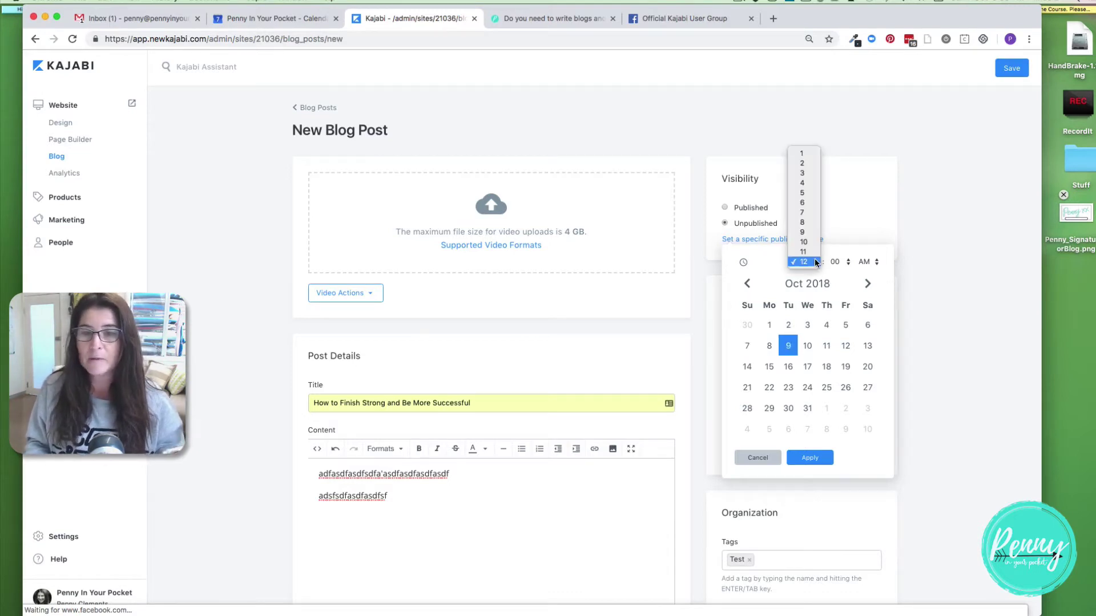
click(802, 216)
click(810, 457)
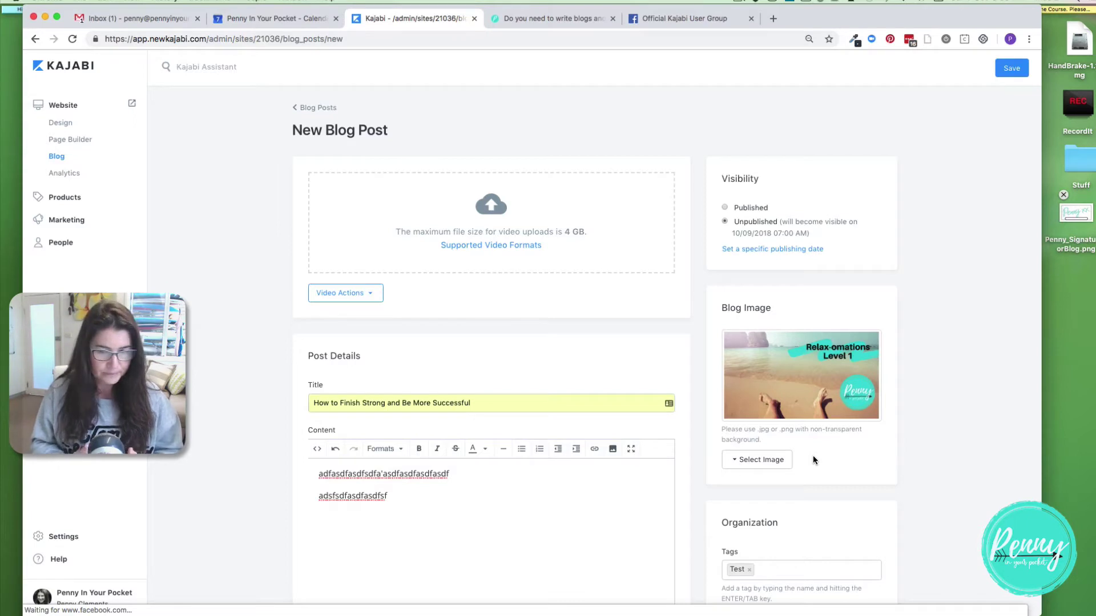
Step: Set the post's visibility to Published and save the post
click(725, 207)
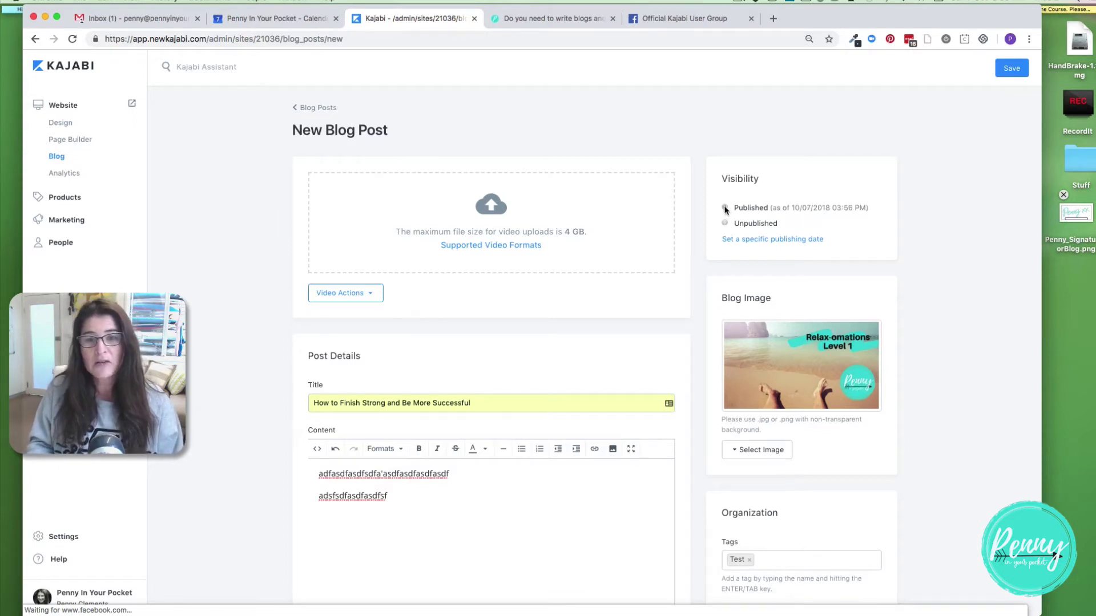
click(1007, 68)
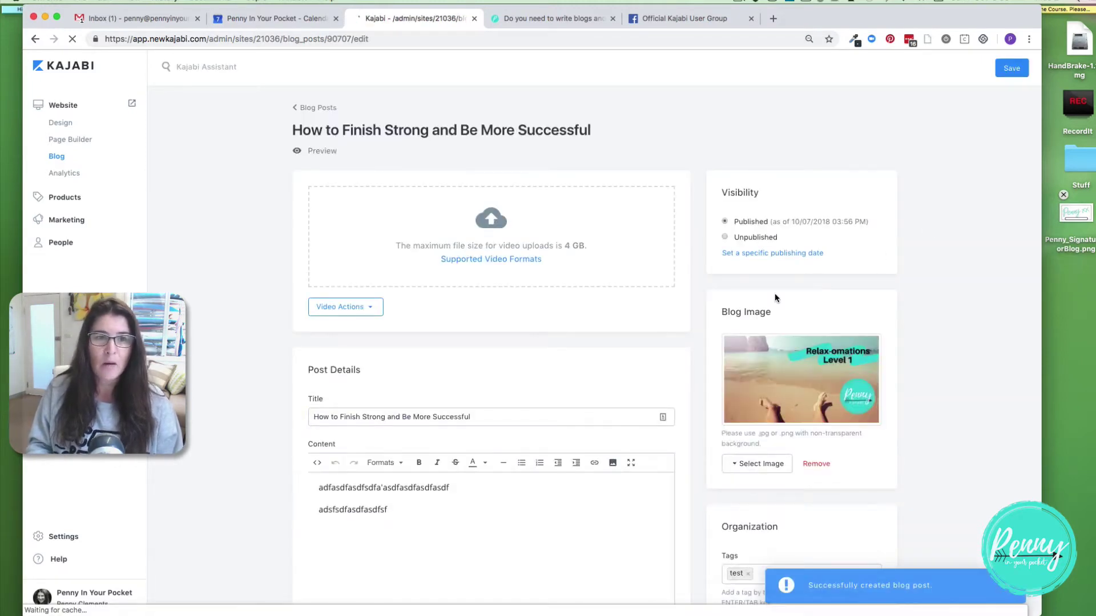
Step: Open the saved post's preview in a separate browser tab and review its title, tag, image, content and categories
scroll(320, 160, down, 1)
right_click(323, 147)
click(359, 157)
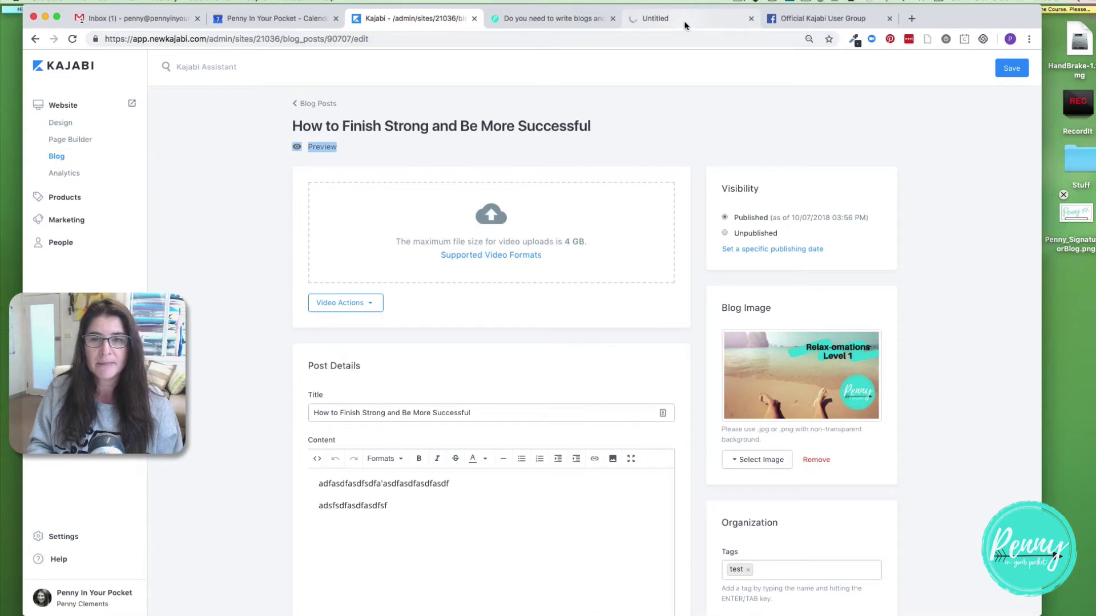
click(346, 149)
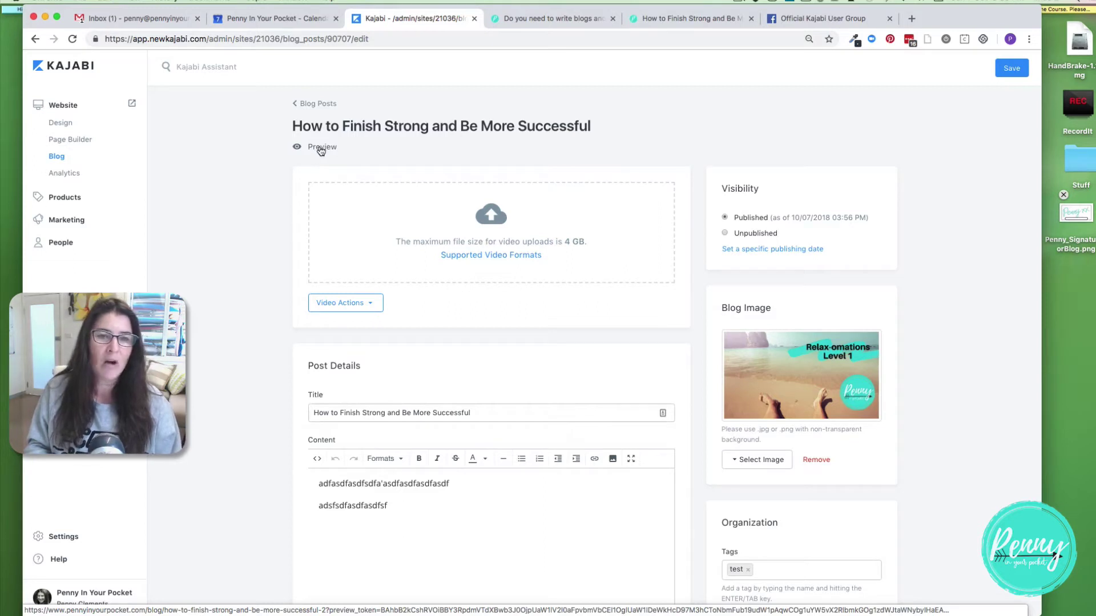
click(664, 19)
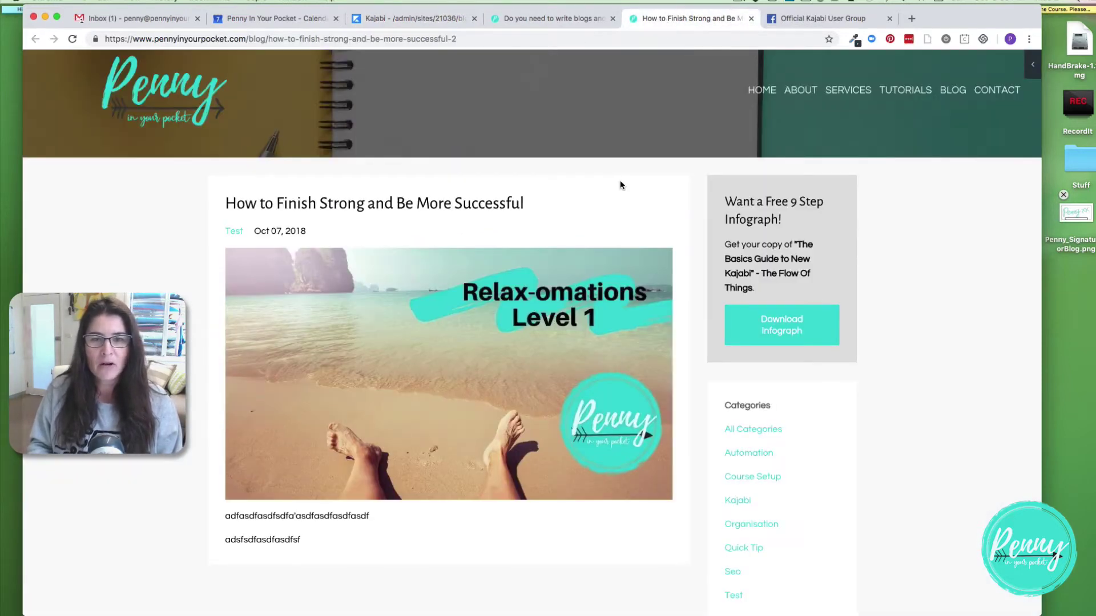
scroll(620, 185, down, 2)
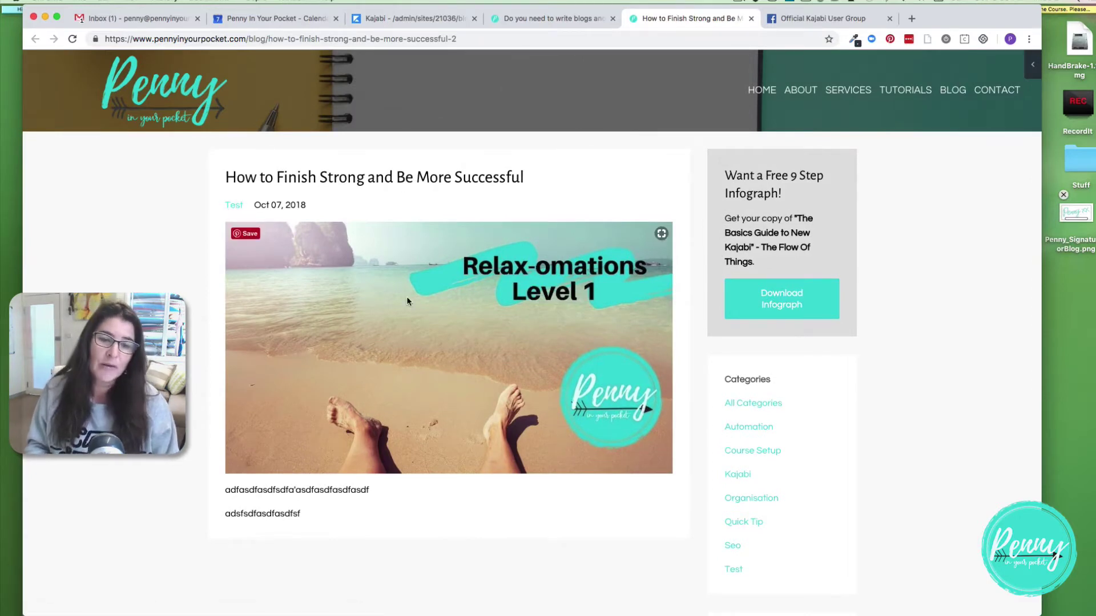
scroll(406, 301, down, 3)
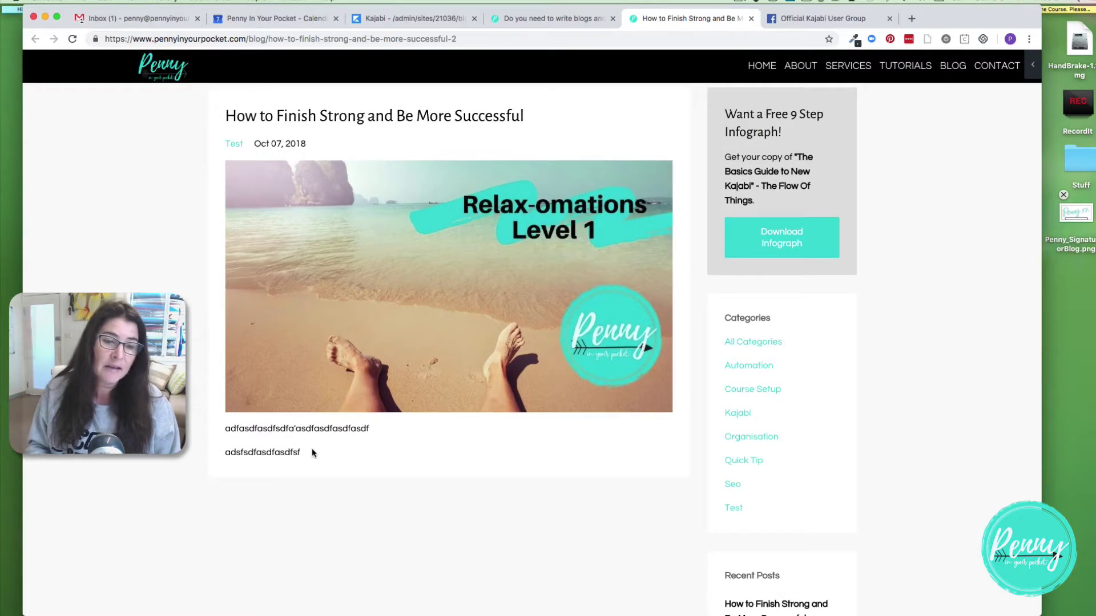
scroll(341, 406, up, 3)
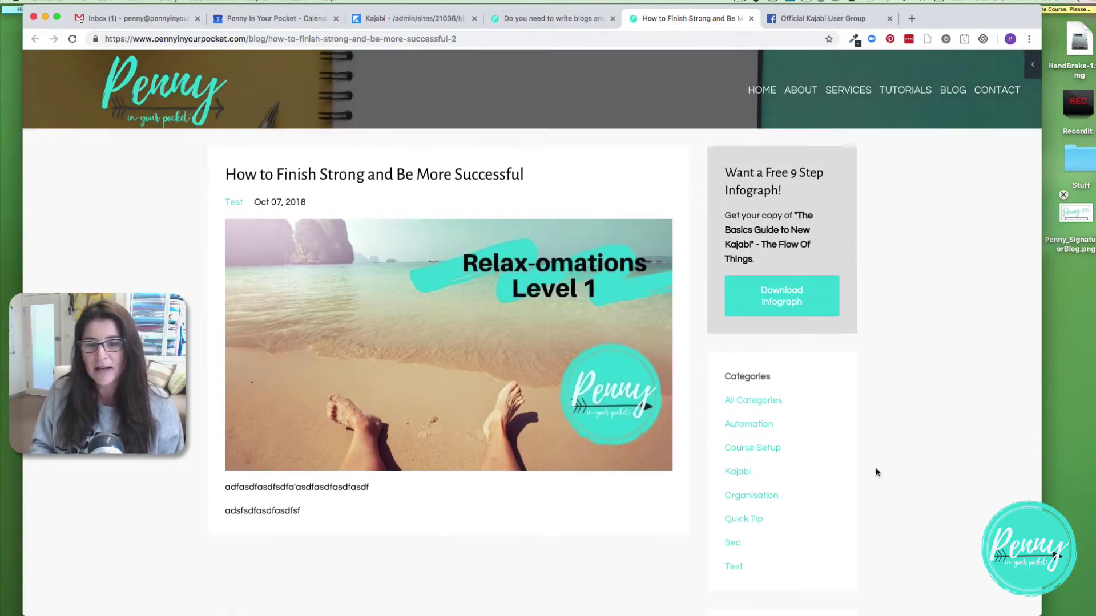
Step: Check the Categories list on the previewed post's page and return to the blog post editor
scroll(767, 393, down, 2)
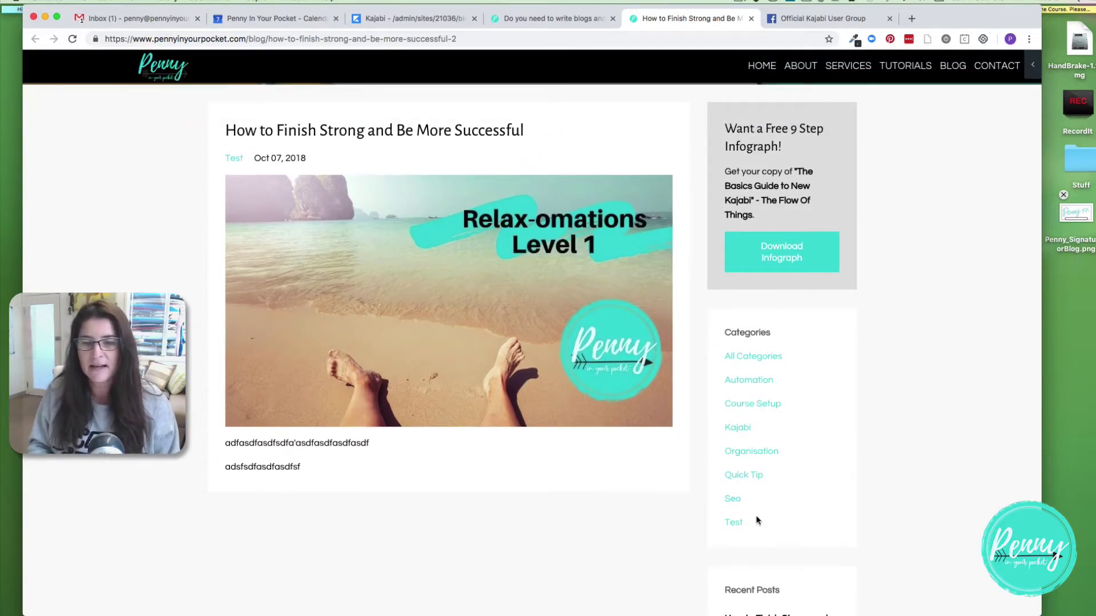
scroll(756, 519, up, 3)
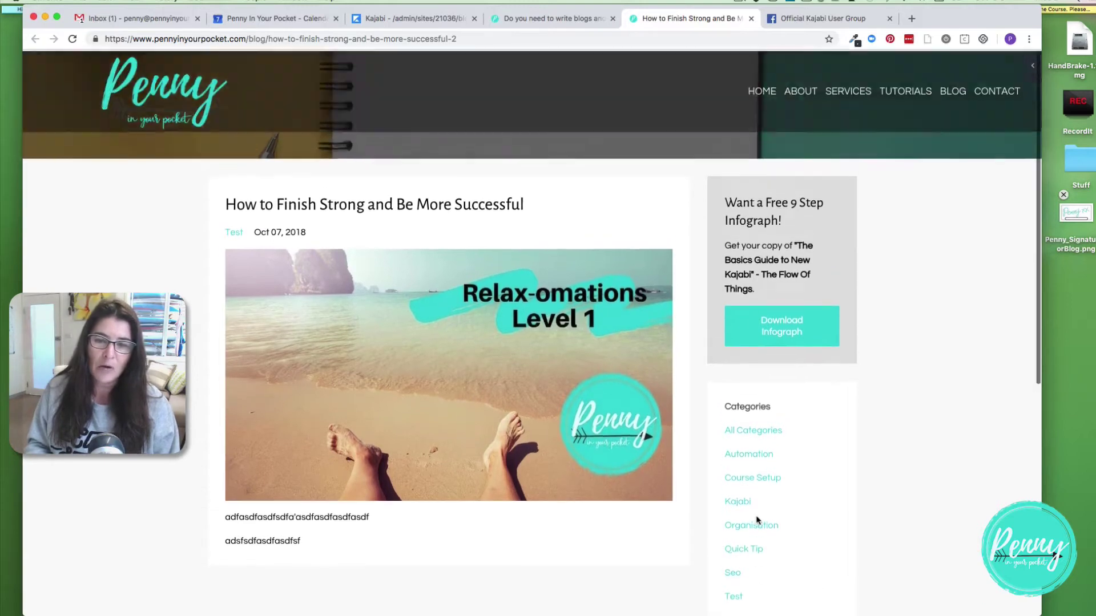
click(399, 18)
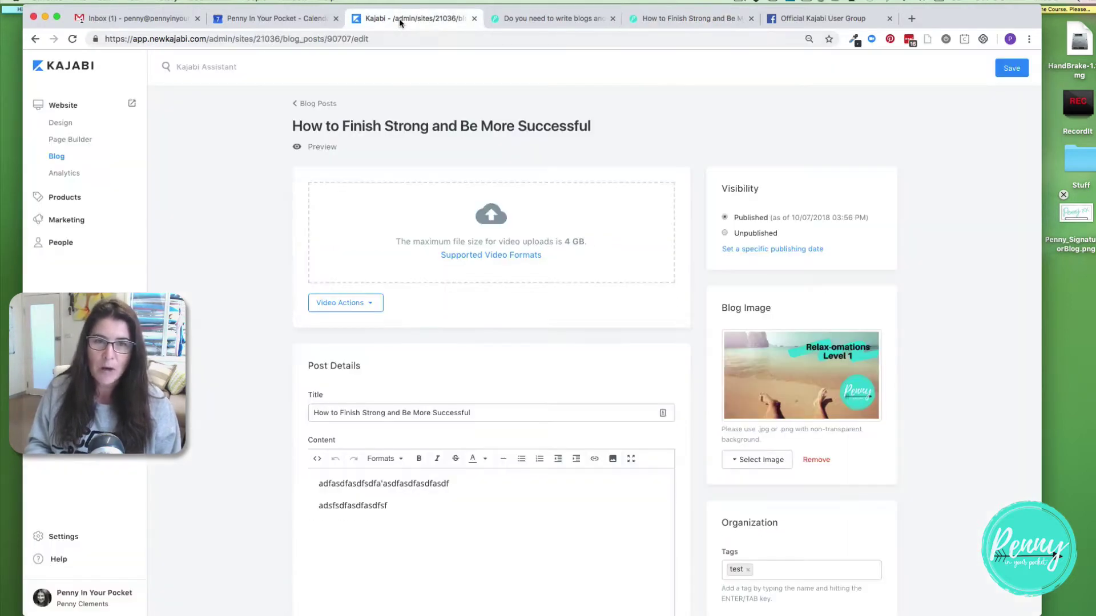
Step: Remove the "-2" suffix from the post's custom URL so it reads how-to-finish-strong-and-be-more-successful
scroll(695, 231, down, 5)
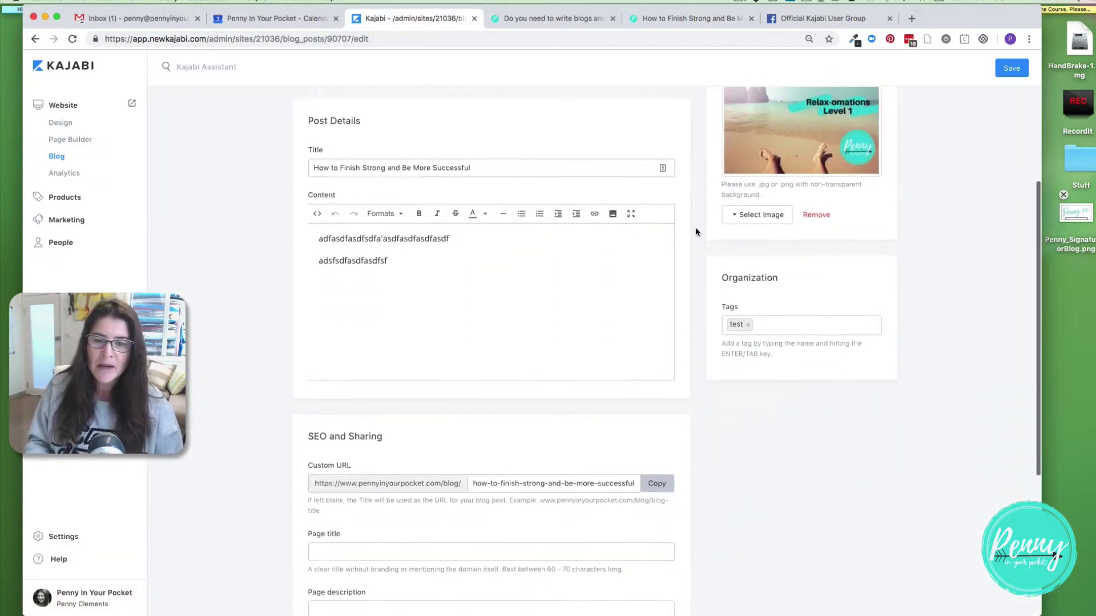
scroll(695, 231, down, 2)
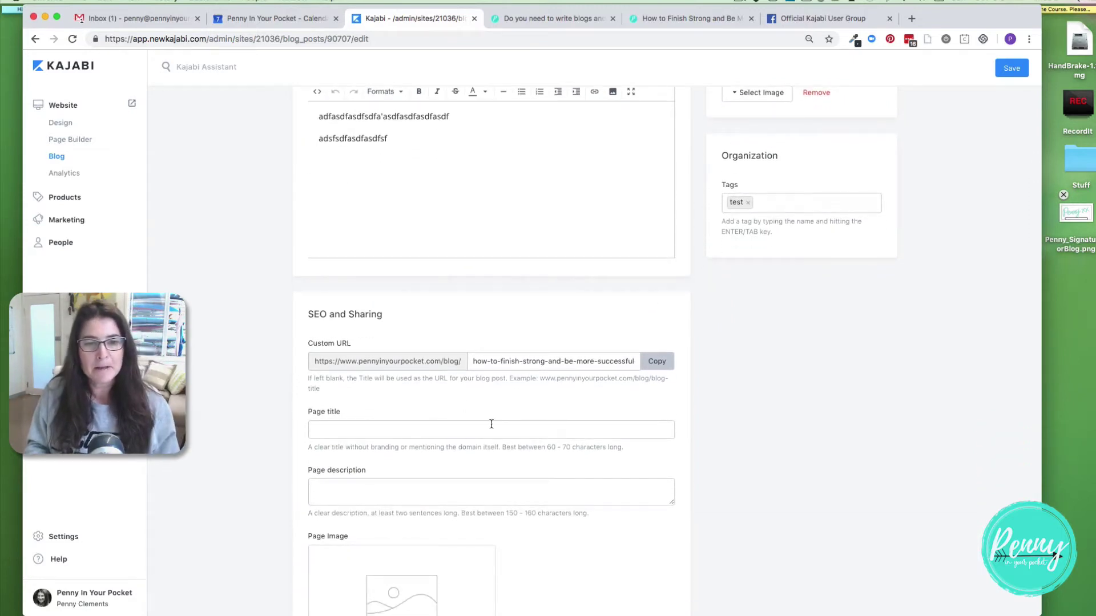
scroll(489, 420, down, 1)
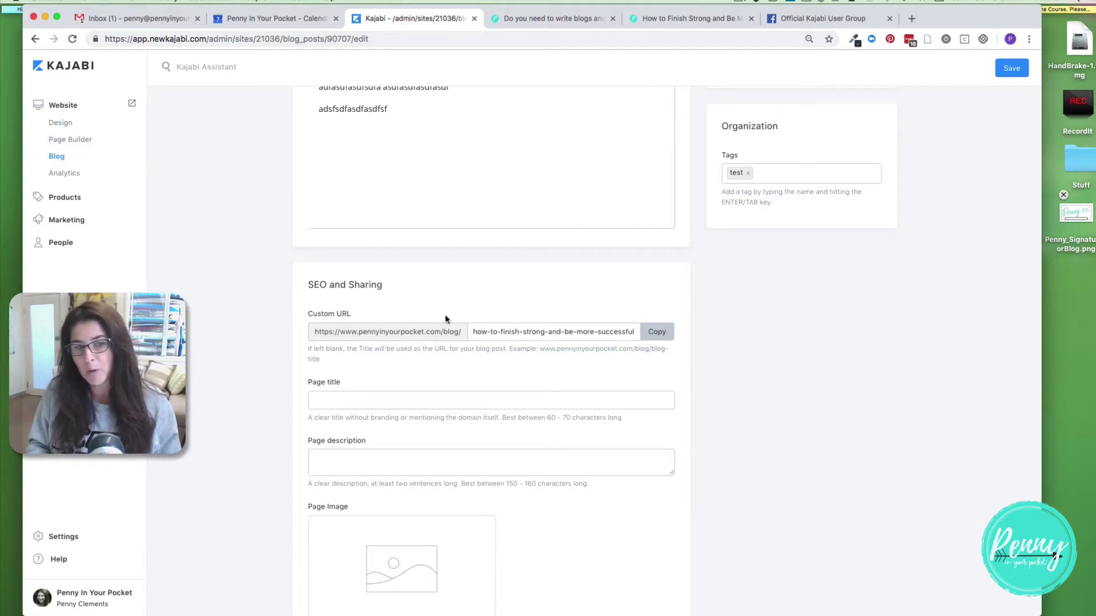
click(485, 333)
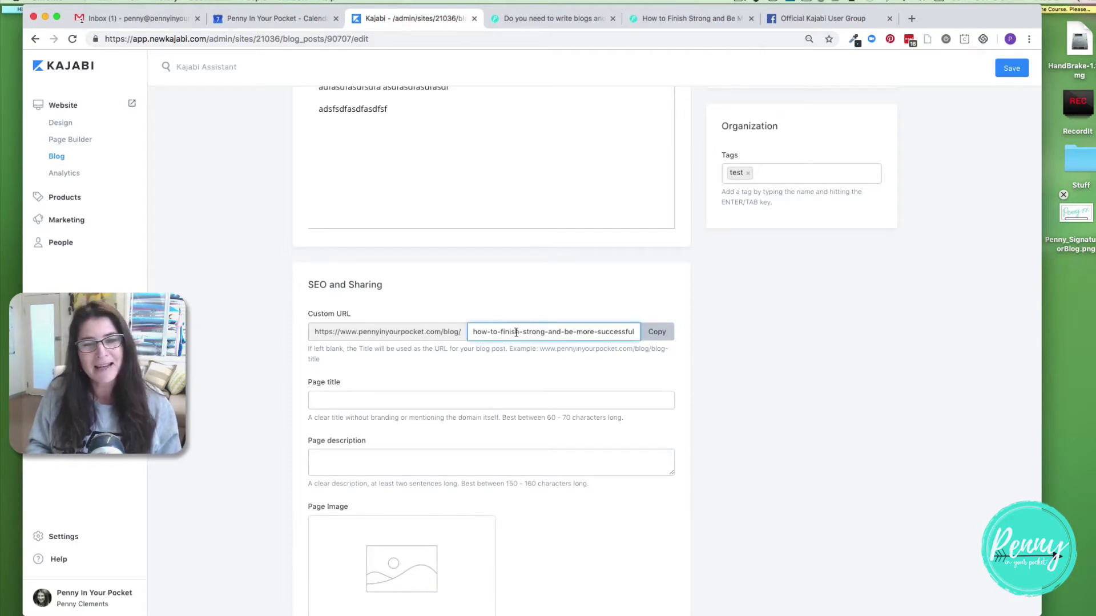
scroll(516, 332, up, 5)
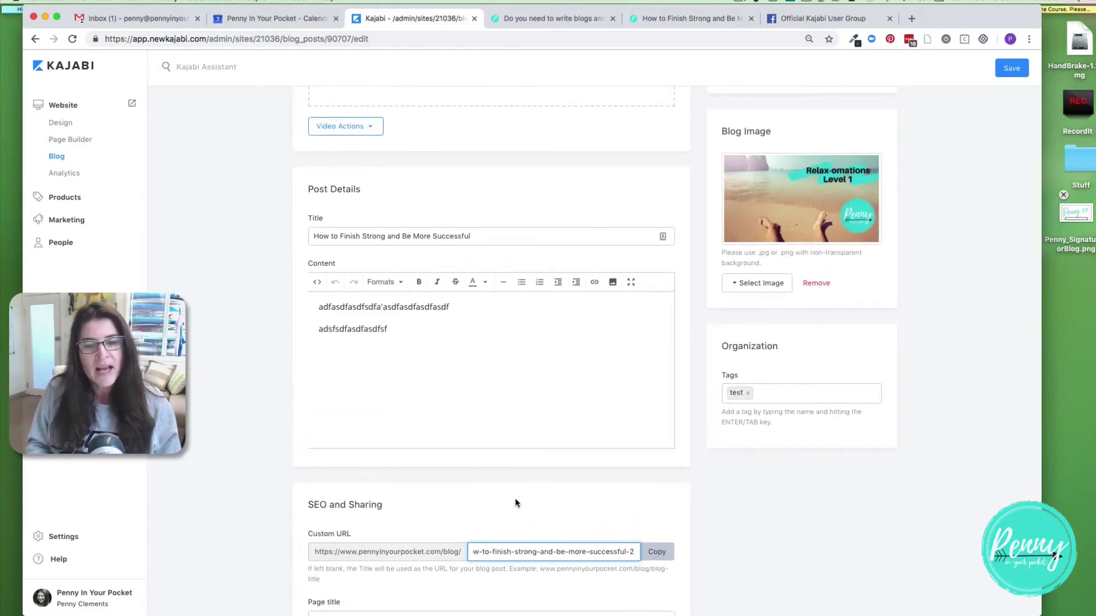
scroll(514, 498, down, 2)
click(555, 454)
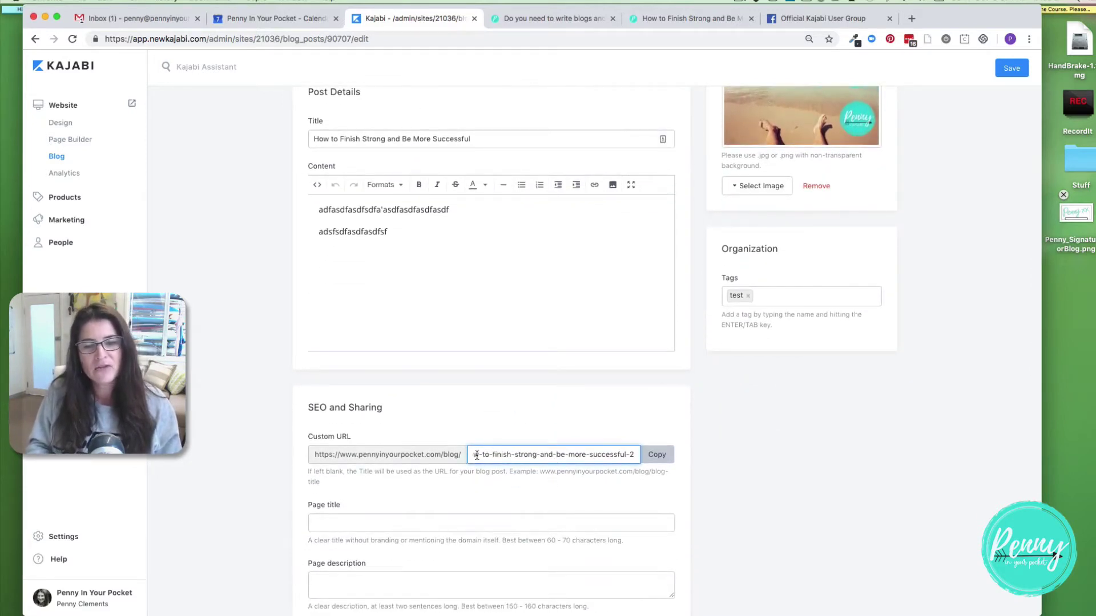
key(BackSpace)
key(BackSpace)
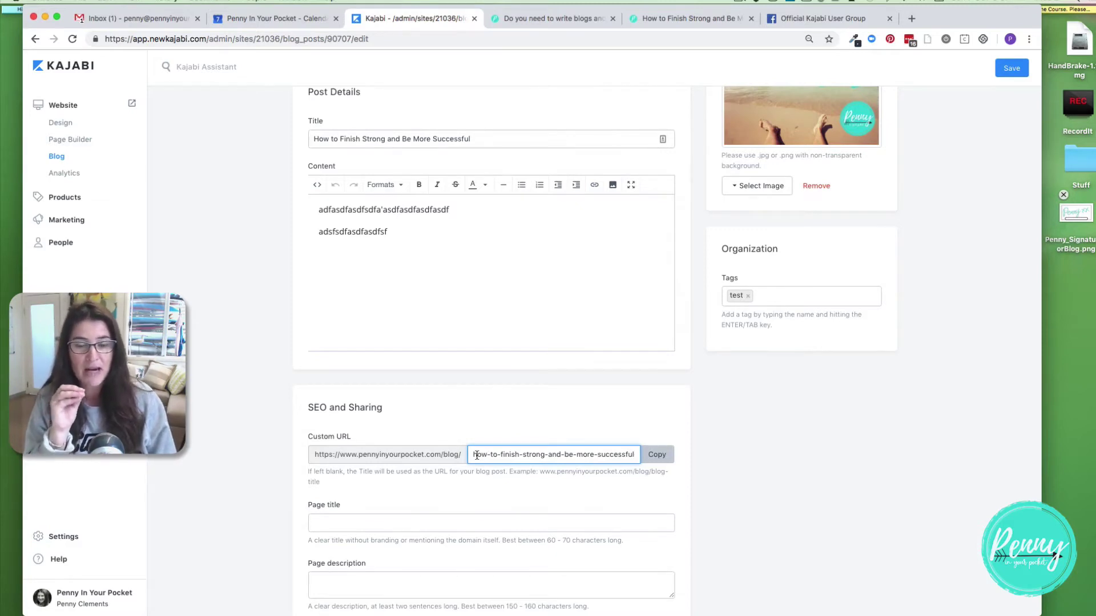
Step: Fill the SEO page title with the saved suggestion "How to Finish Strong and Be More Successful | keywords | keyword test"
scroll(423, 444, down, 3)
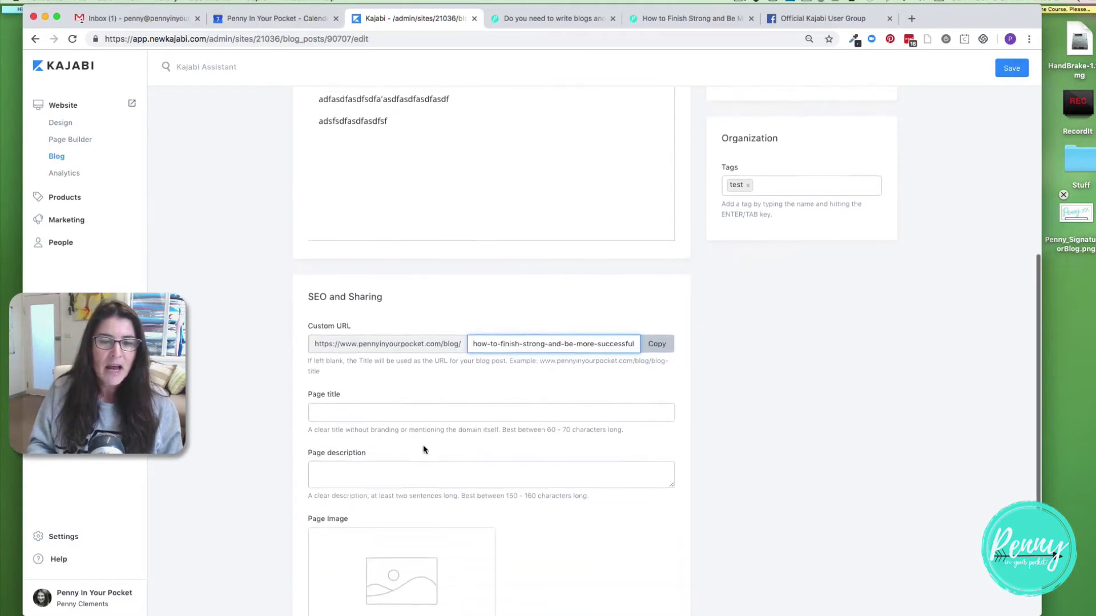
click(416, 405)
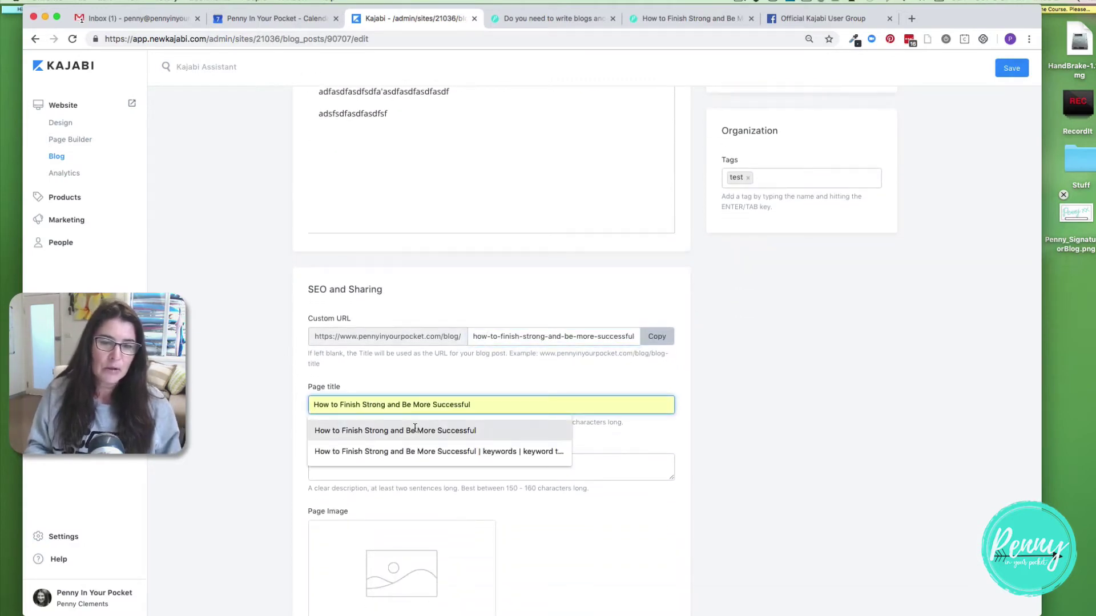
click(426, 450)
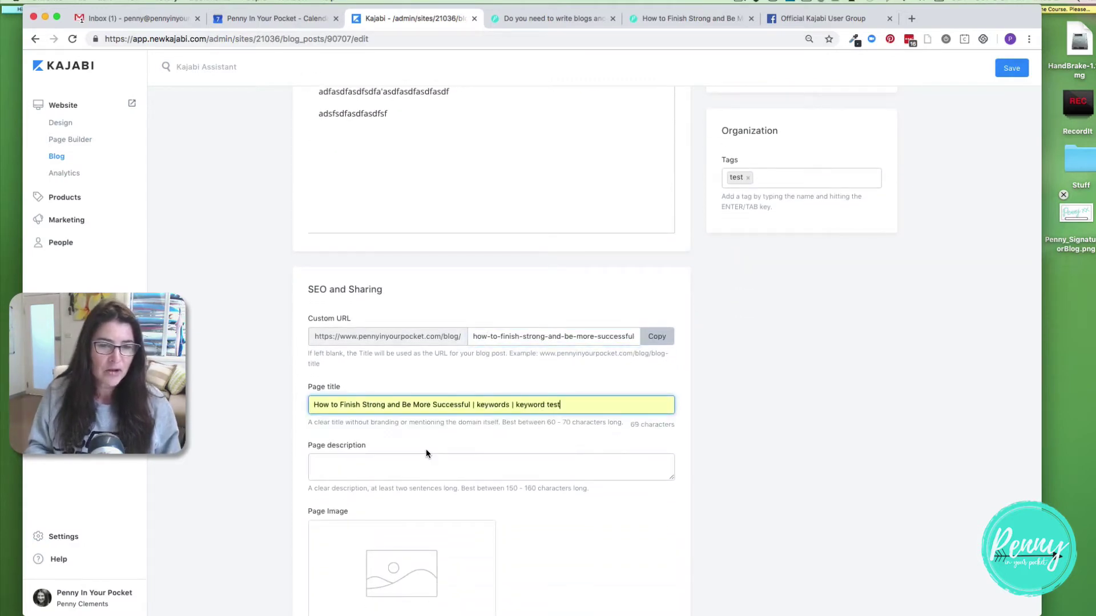
click(481, 405)
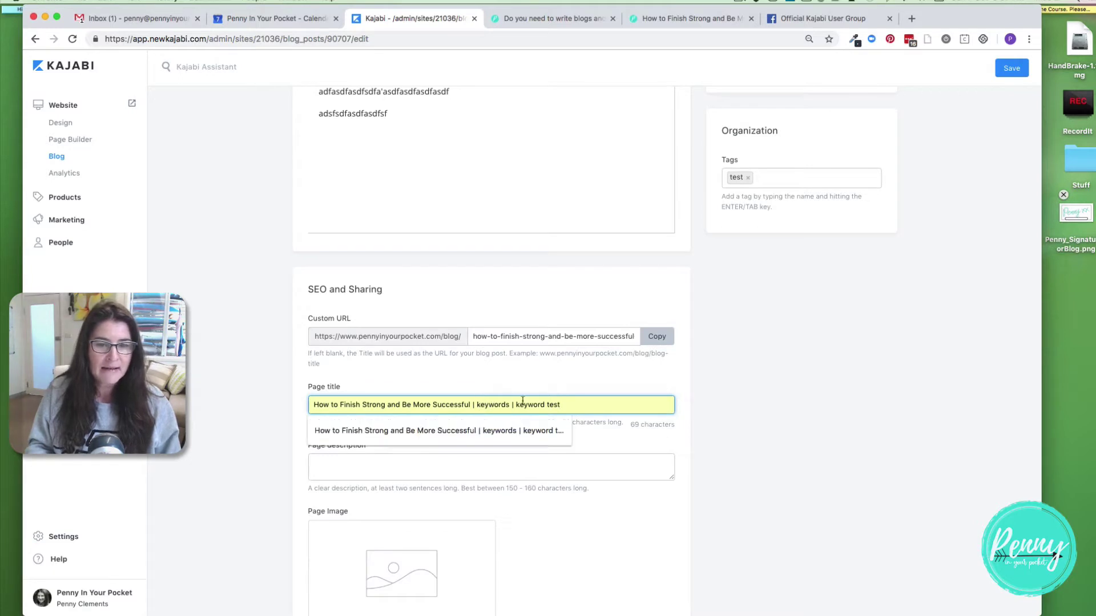
click(574, 404)
click(583, 386)
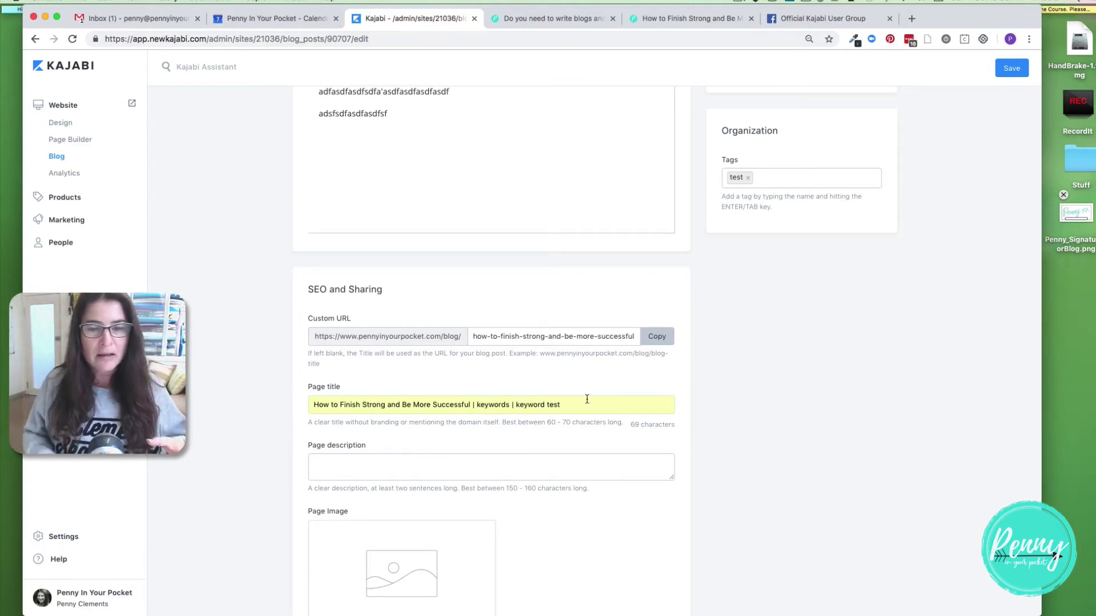
Step: Examine the page description and page image settings of the post alongside its written content
click(566, 466)
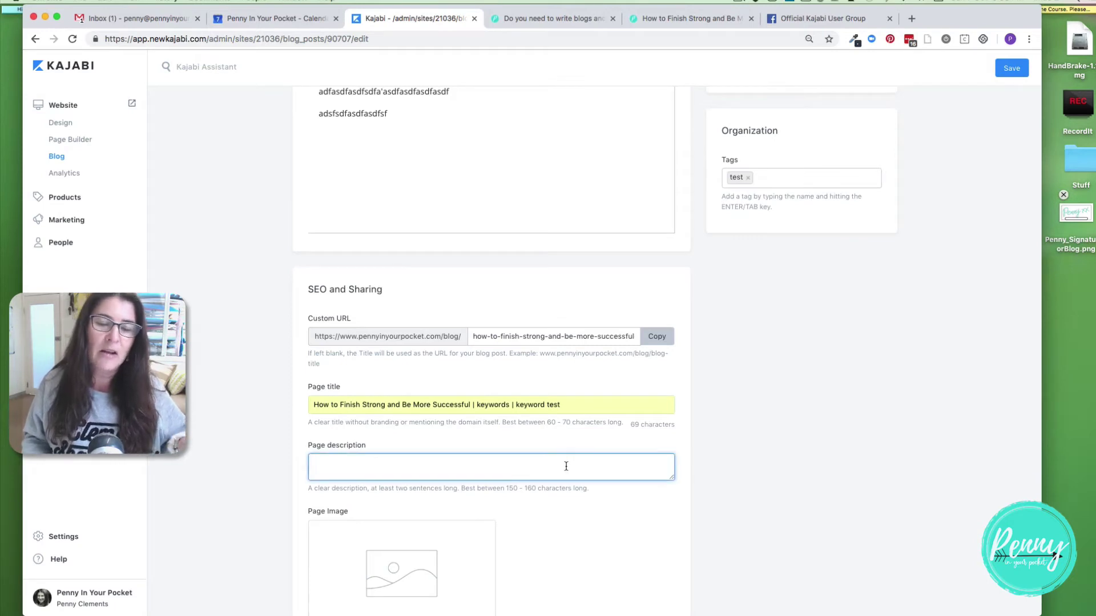
scroll(592, 484, down, 2)
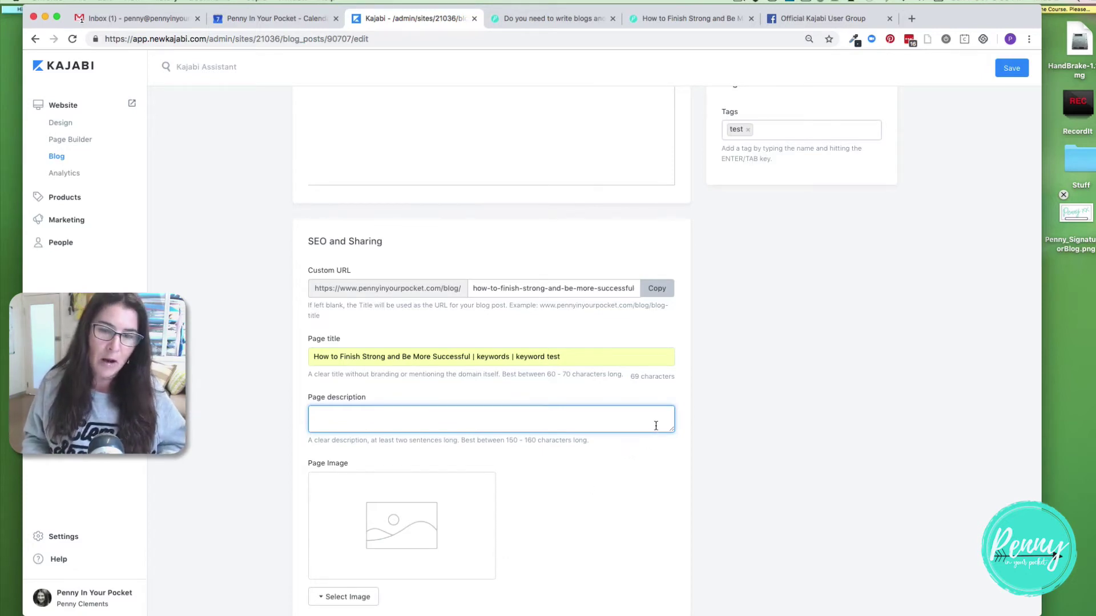
scroll(655, 423, up, 5)
scroll(656, 426, up, 2)
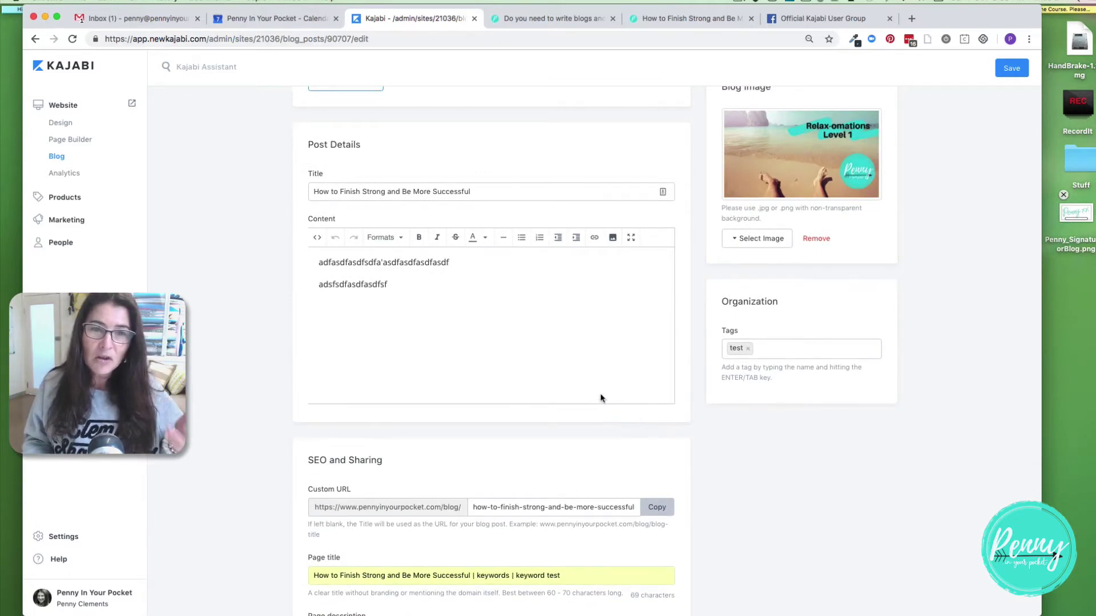
scroll(600, 398, down, 5)
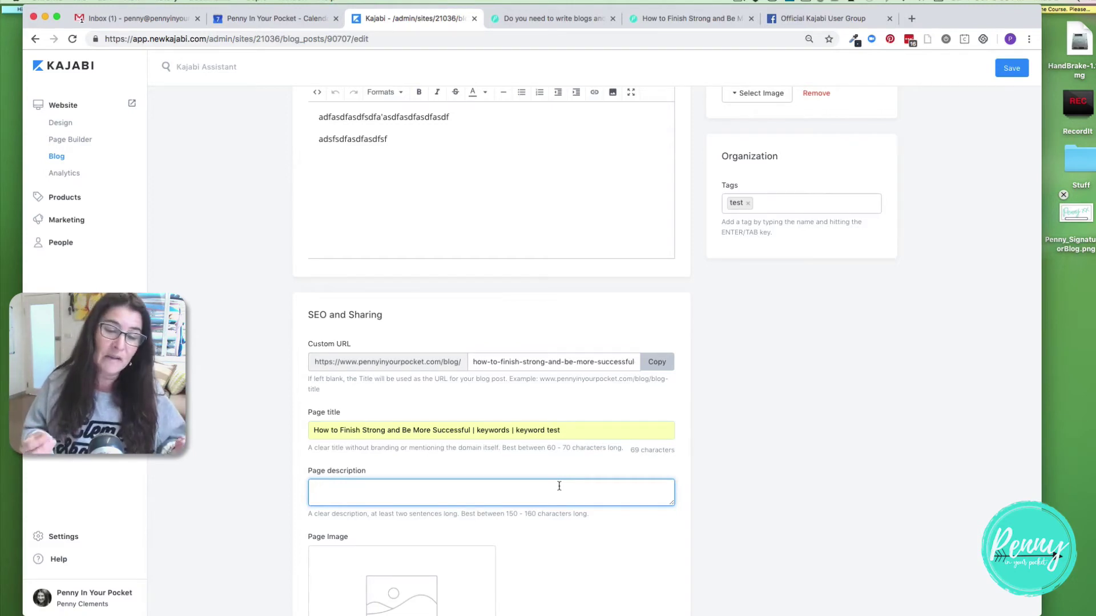
scroll(560, 476, down, 3)
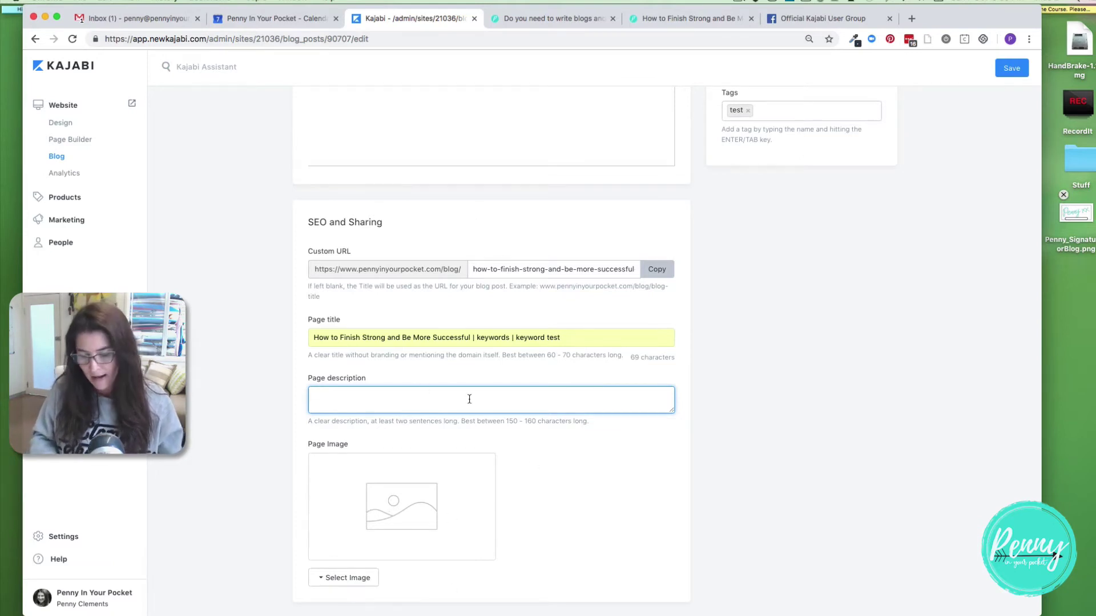
Step: Return to the list of blog posts and open the "Autofantastical" post for editing
scroll(538, 396, up, 10)
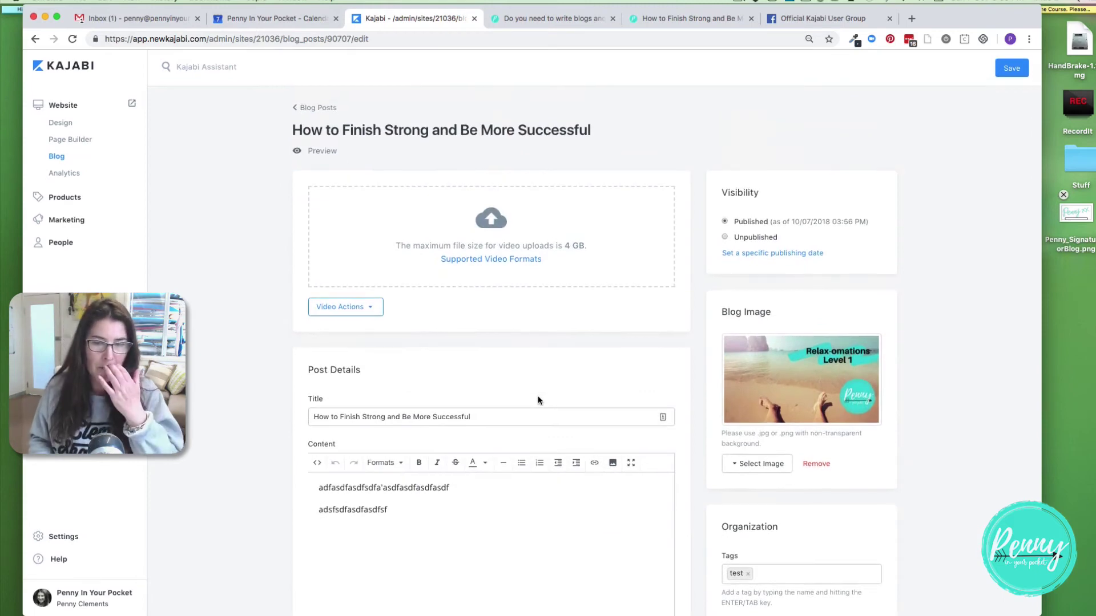
click(317, 109)
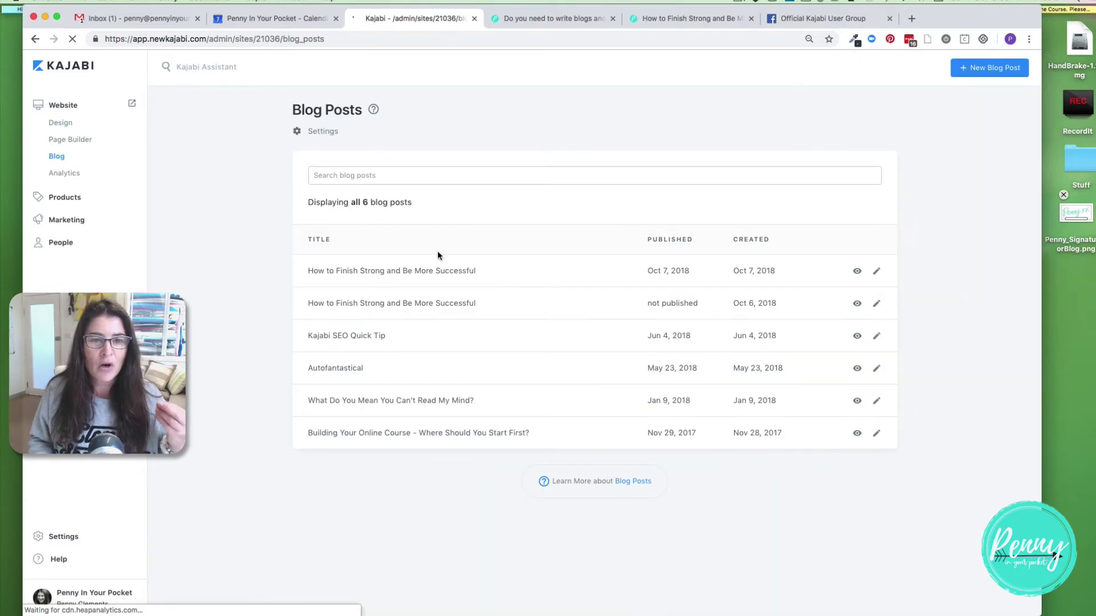
click(351, 374)
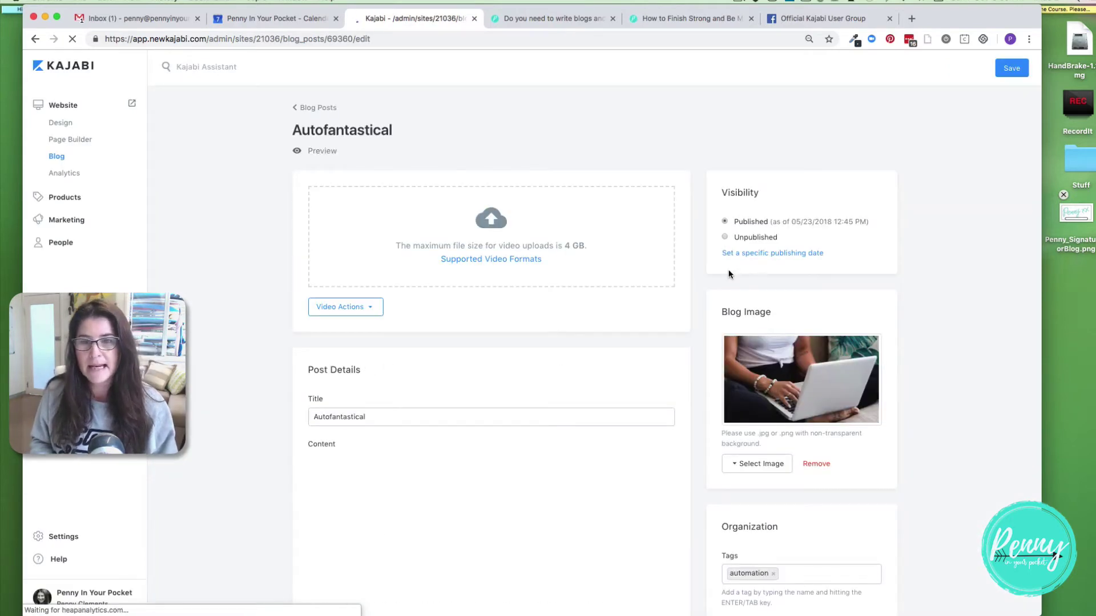
Step: Review the Autofantastical post's blog image, tag, content, custom URL, page title and page description as an example
scroll(738, 307, down, 2)
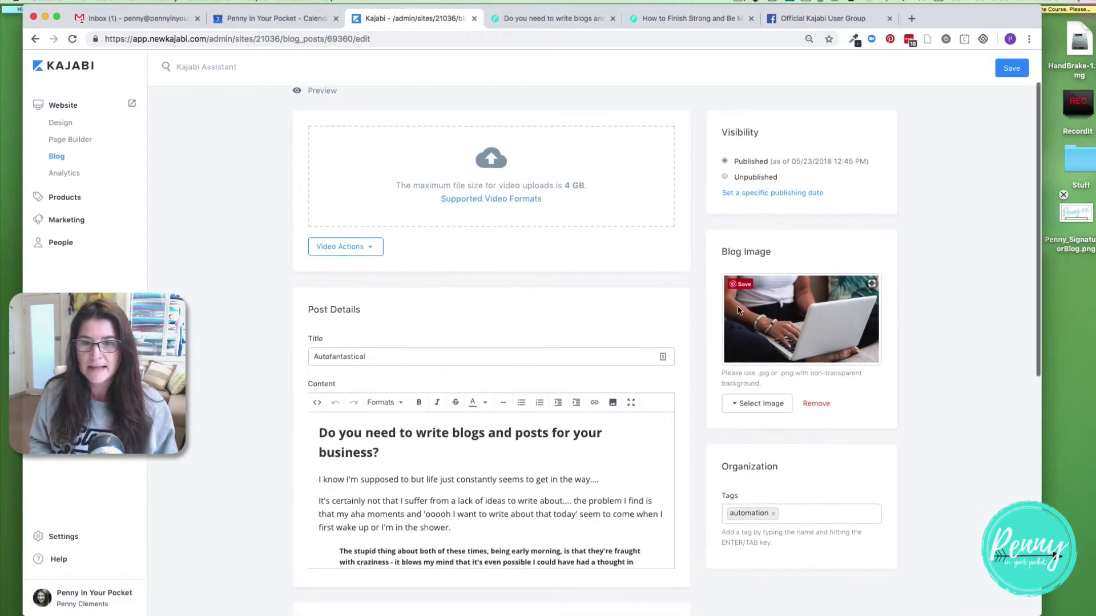
scroll(767, 325, down, 3)
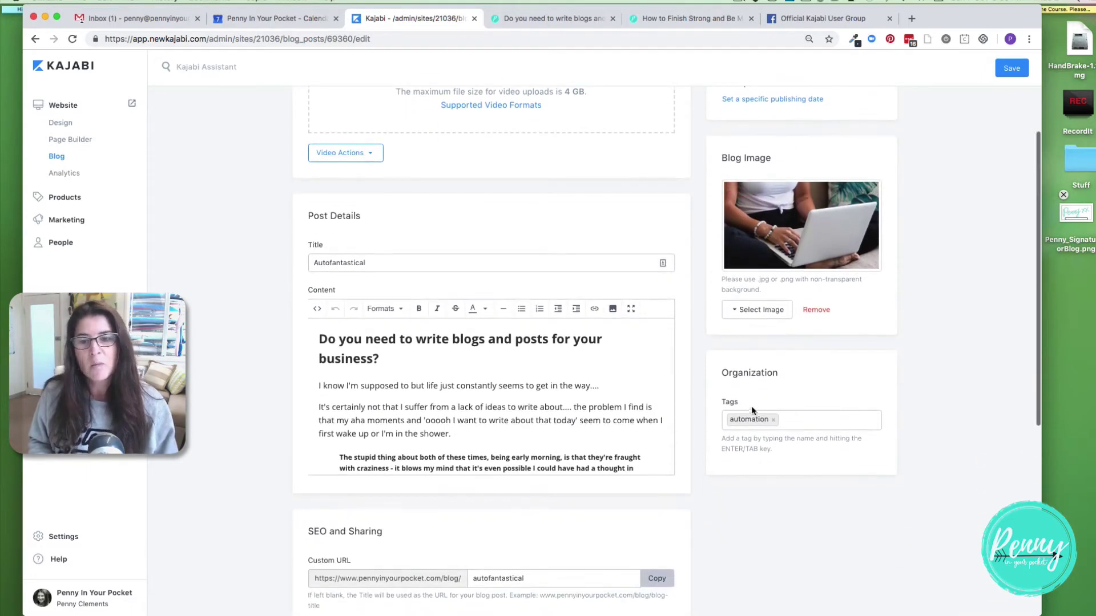
scroll(537, 404, down, 5)
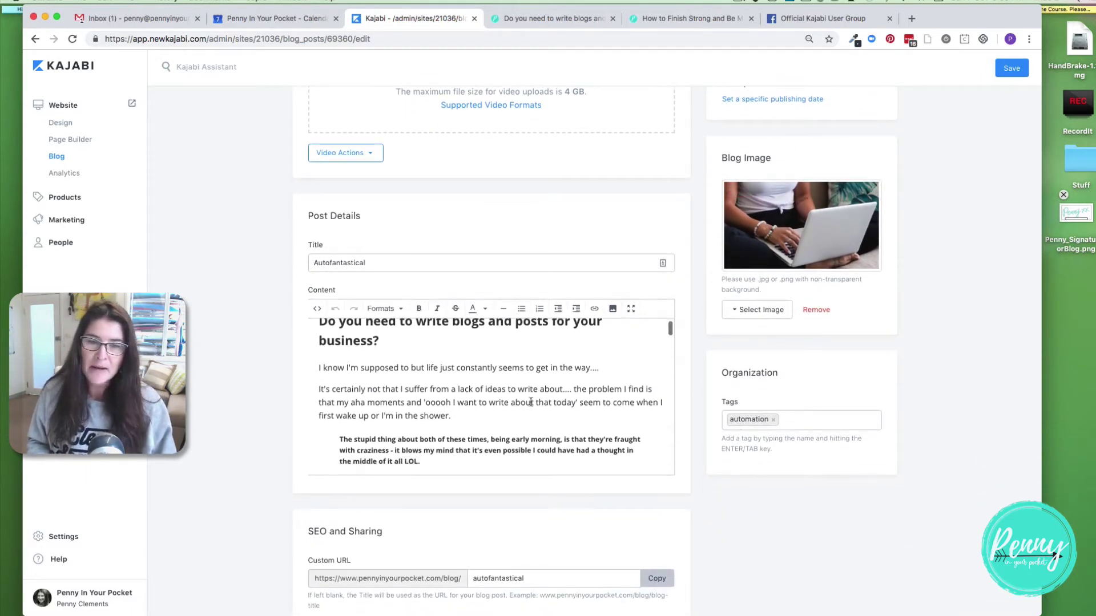
scroll(531, 403, down, 15)
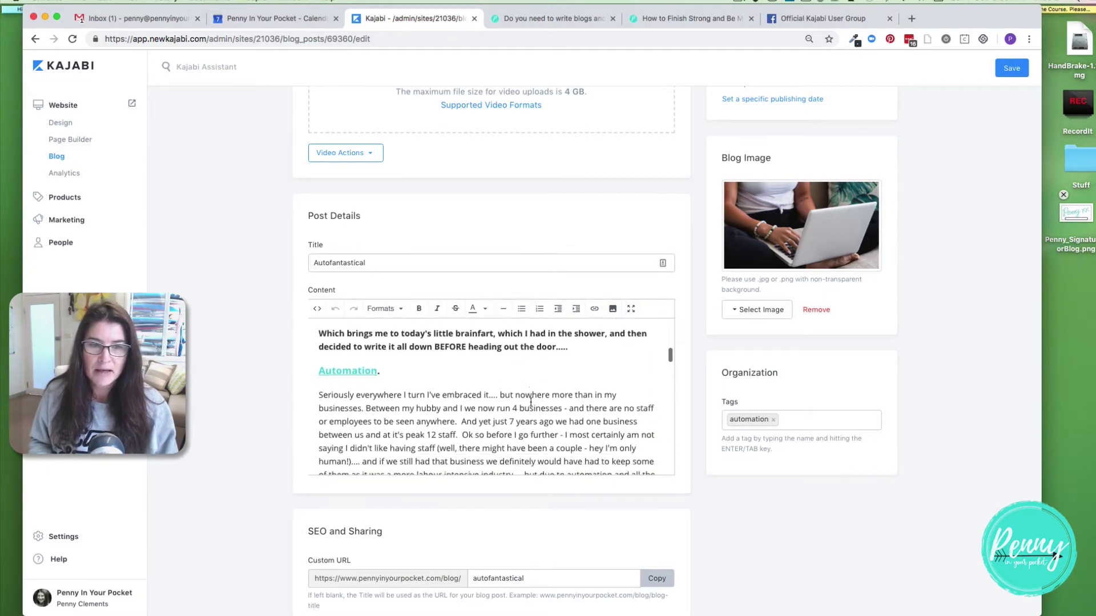
scroll(531, 403, down, 15)
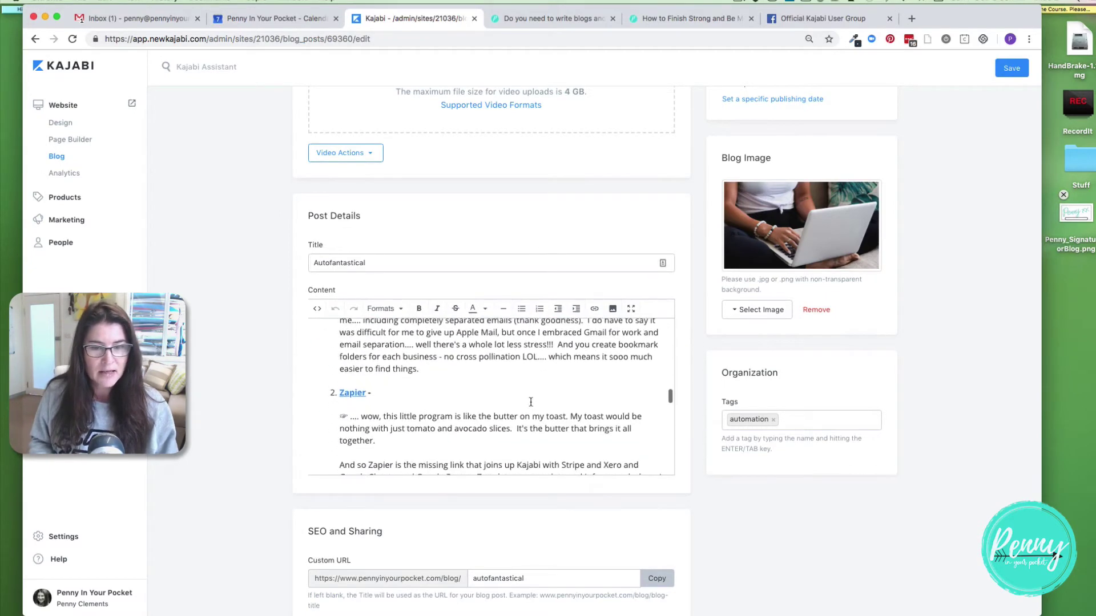
scroll(618, 519, down, 5)
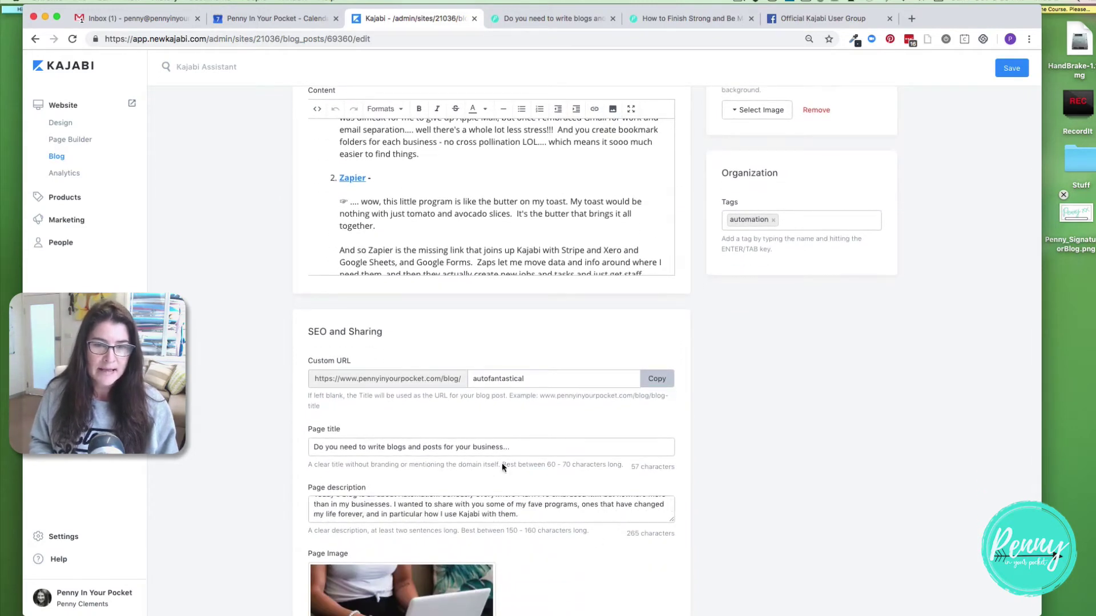
scroll(559, 507, up, 1)
scroll(558, 506, down, 1)
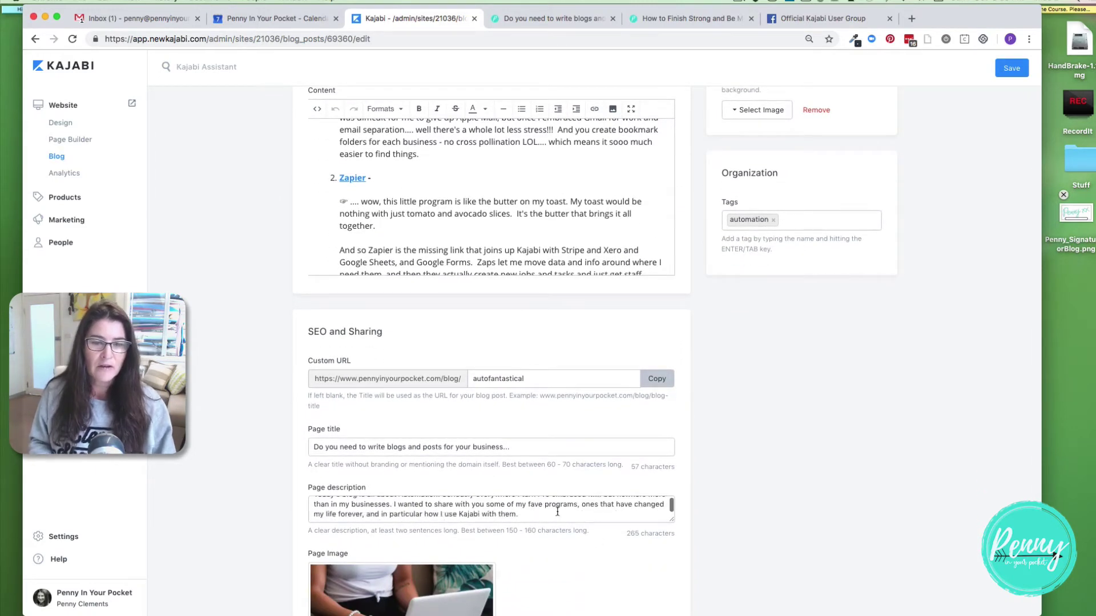
scroll(570, 548, down, 3)
Step: Go back to the beginning of the Autofantastical post's content and examine its opening heading and paragraphs
scroll(573, 551, up, 6)
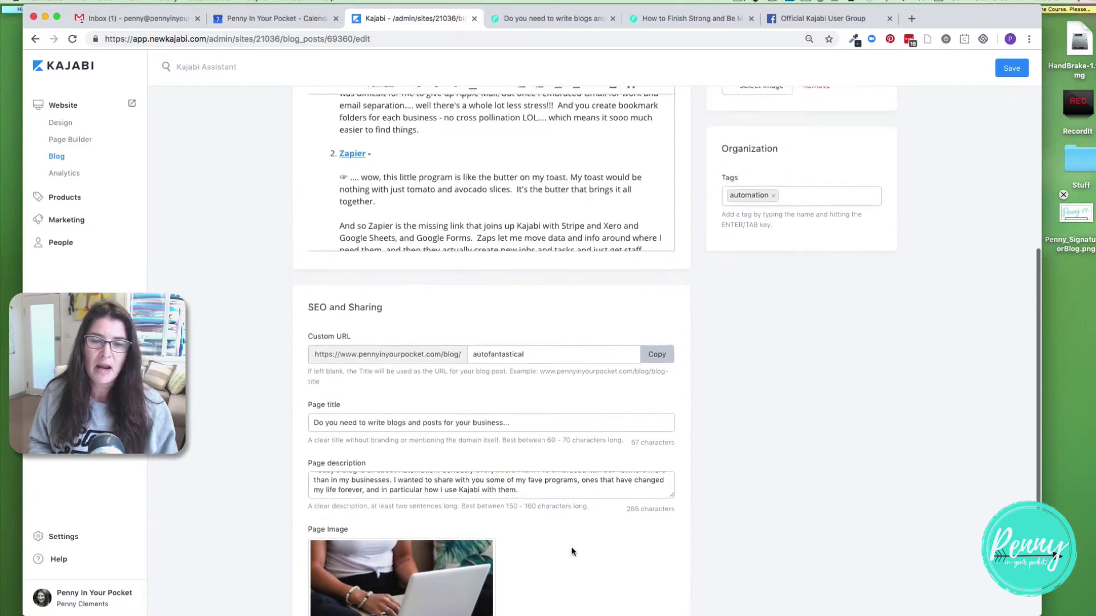
scroll(572, 550, up, 1)
click(579, 411)
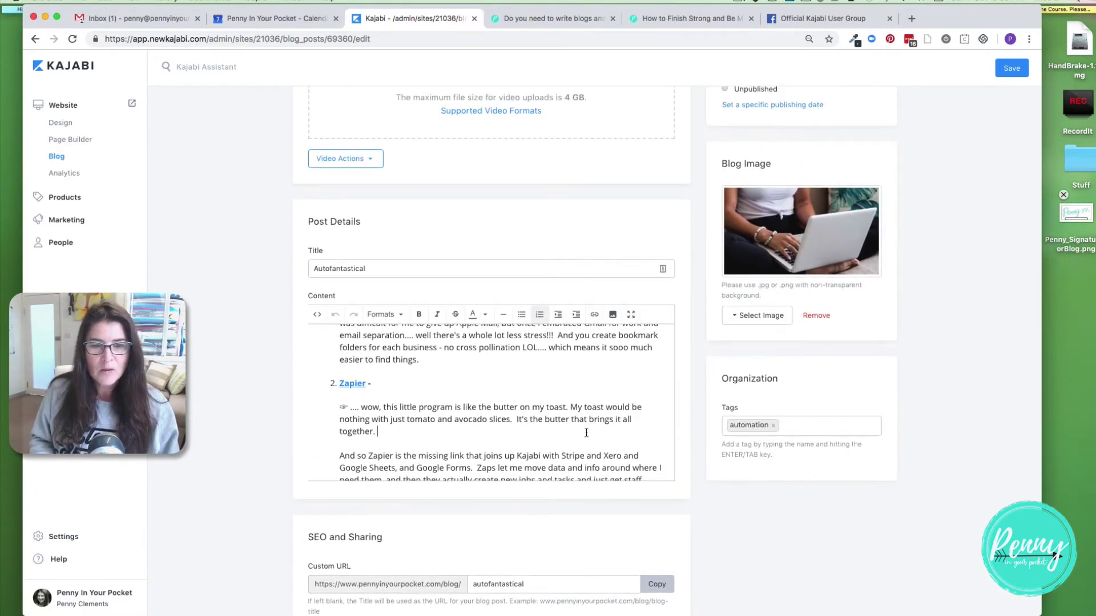
scroll(586, 433, up, 2)
scroll(586, 433, up, 12)
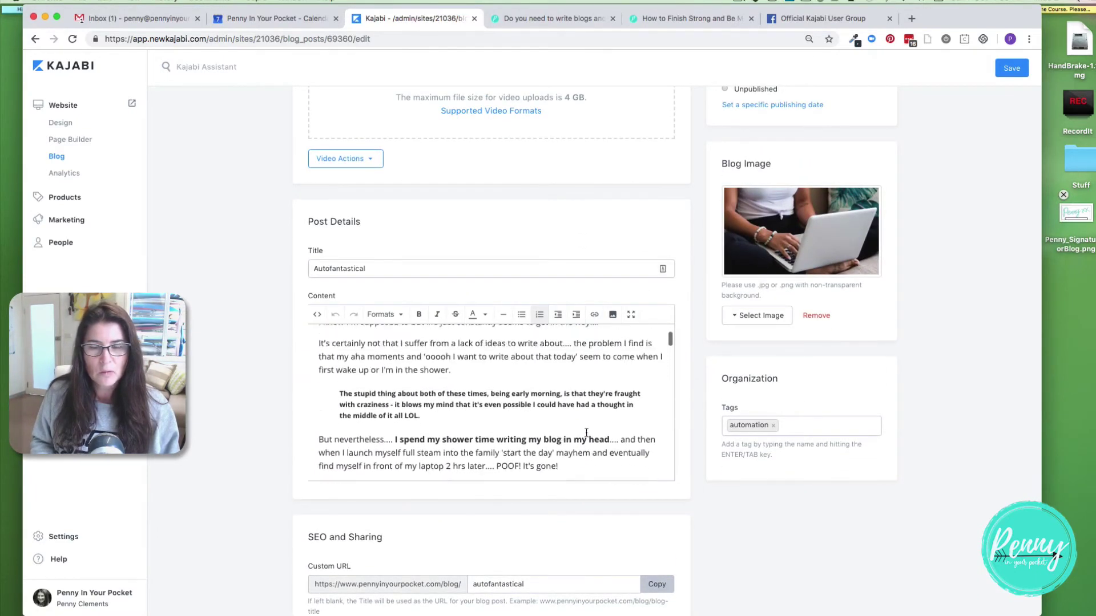
scroll(586, 433, up, 3)
scroll(527, 426, up, 1)
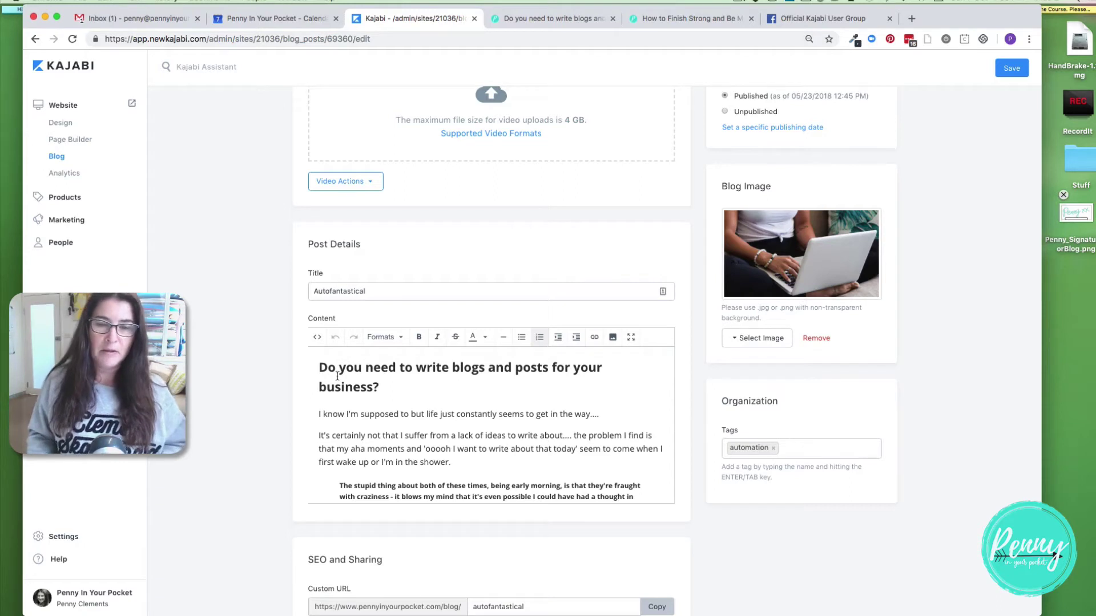
scroll(363, 377, down, 1)
scroll(363, 377, up, 1)
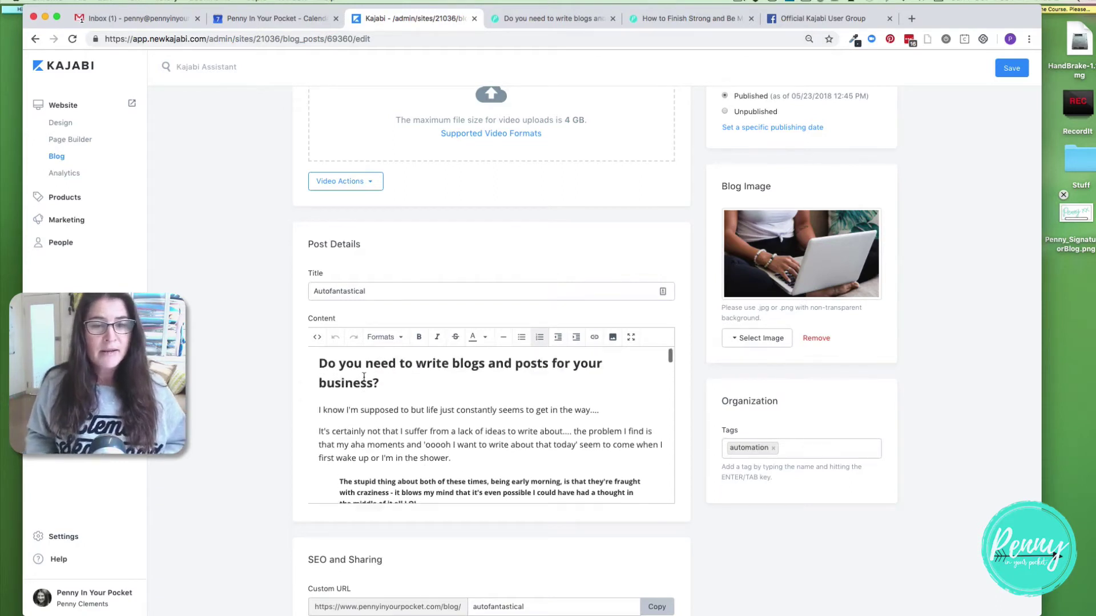
Step: Select the opening heading of the post and look through the available heading levels, leaving it as is
scroll(297, 378, down, 4)
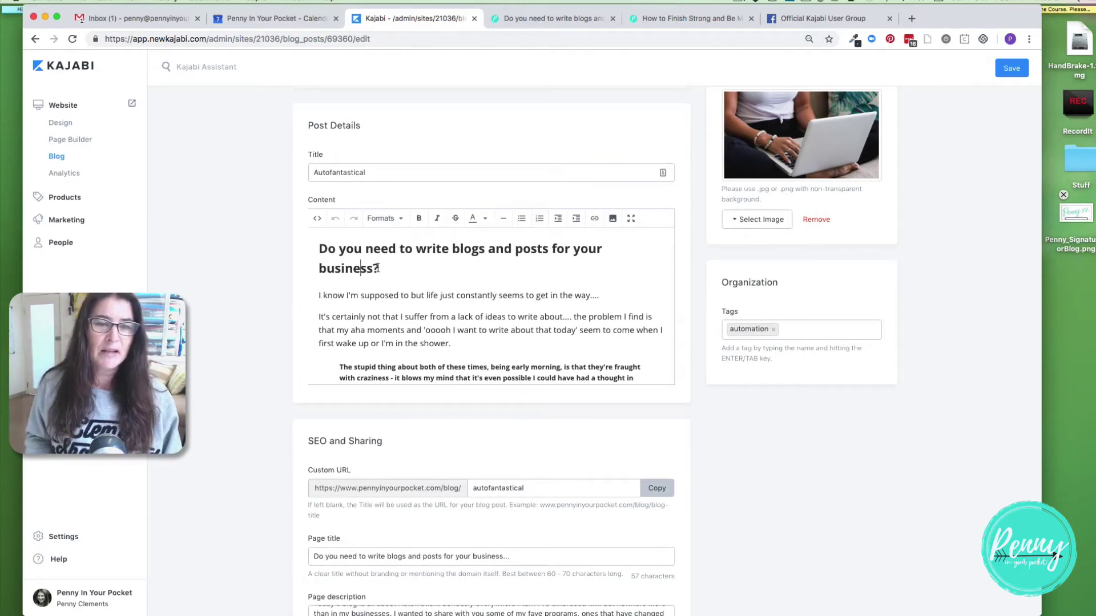
drag(380, 268, 316, 249)
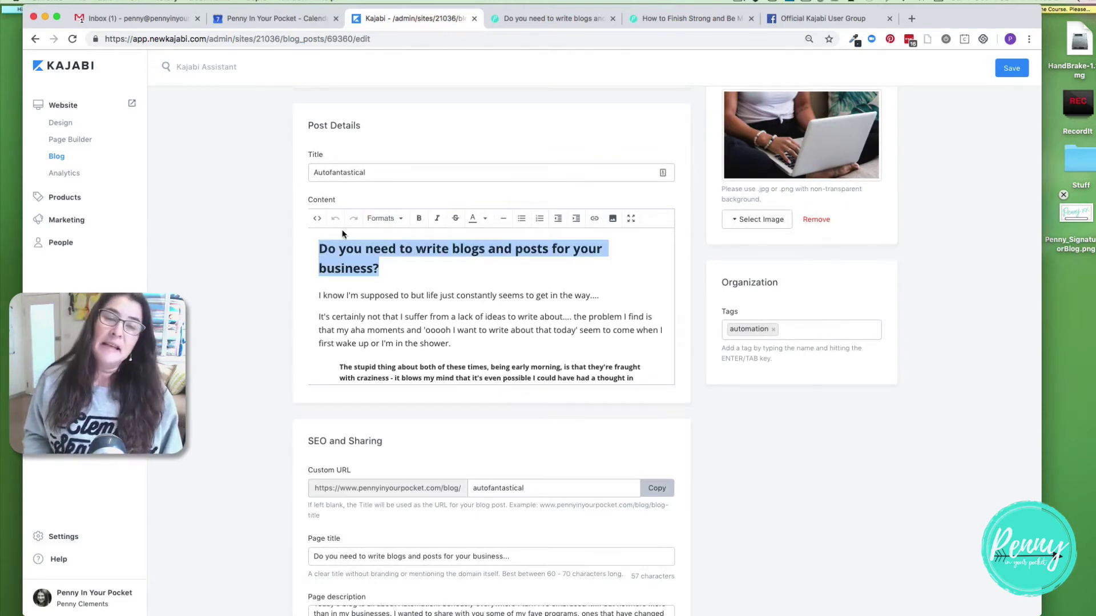
click(396, 220)
mouse_move(398, 239)
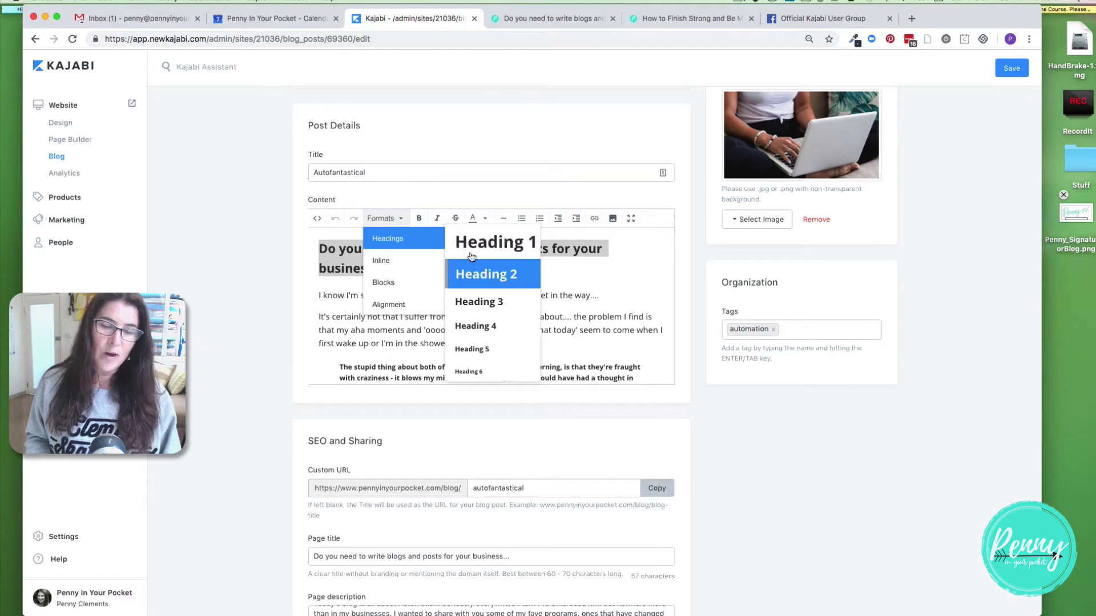
click(342, 257)
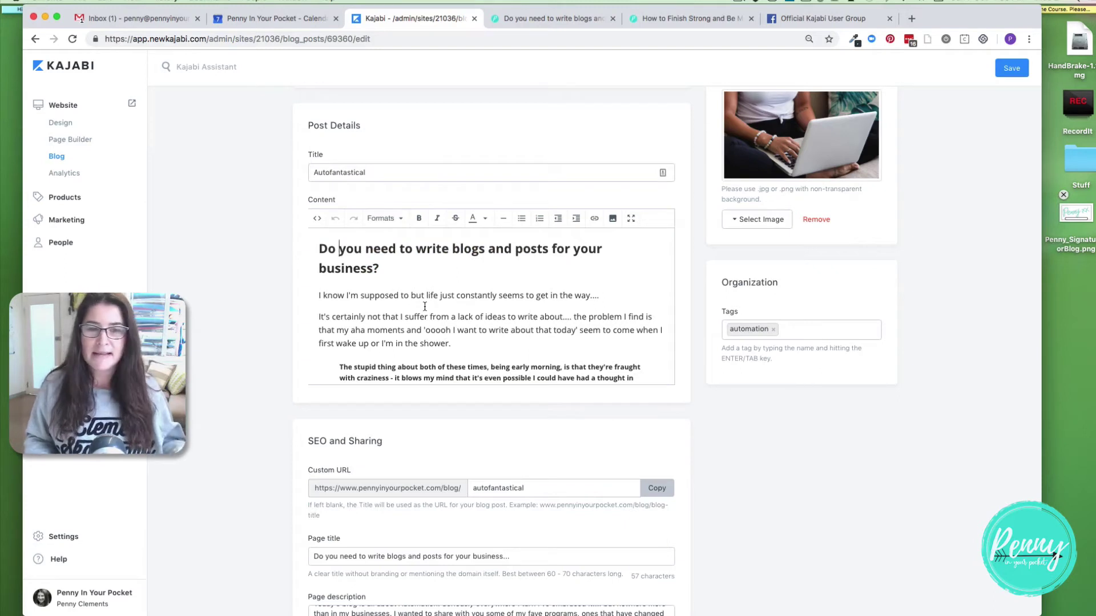
Step: Remove the blockquote format from the indented "The stupid thing about both of these times" paragraph, and reapply it
scroll(423, 306, down, 3)
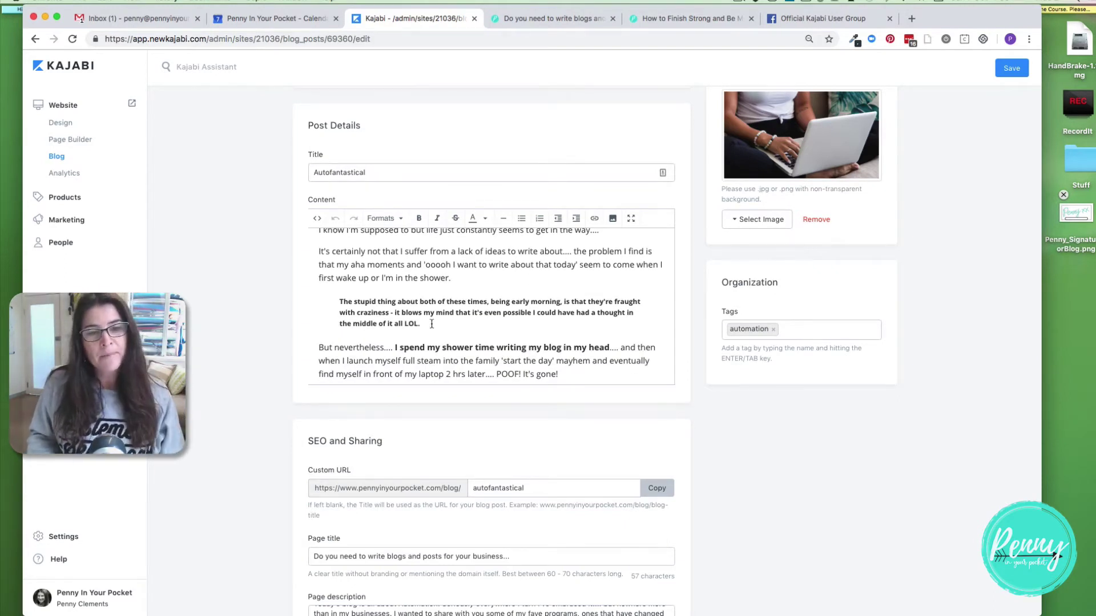
drag(432, 324, 340, 301)
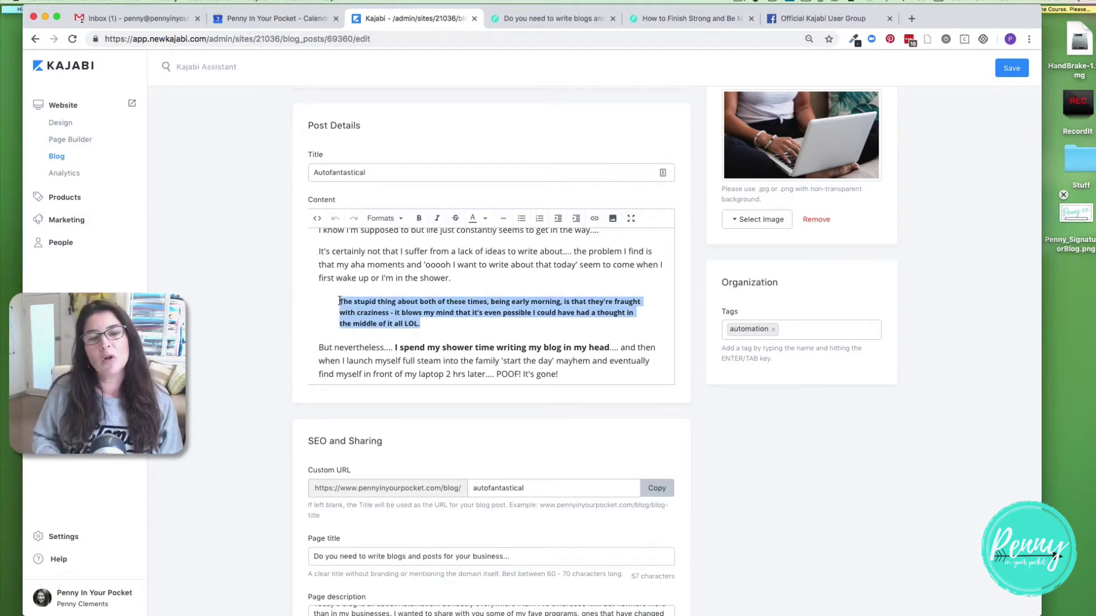
click(391, 220)
mouse_move(378, 283)
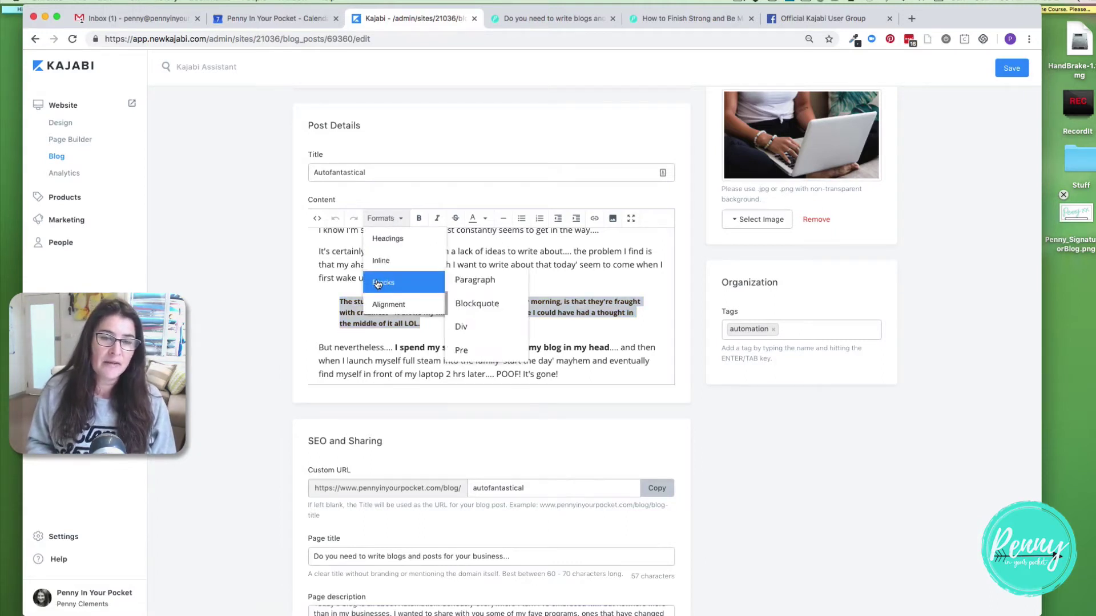
click(484, 302)
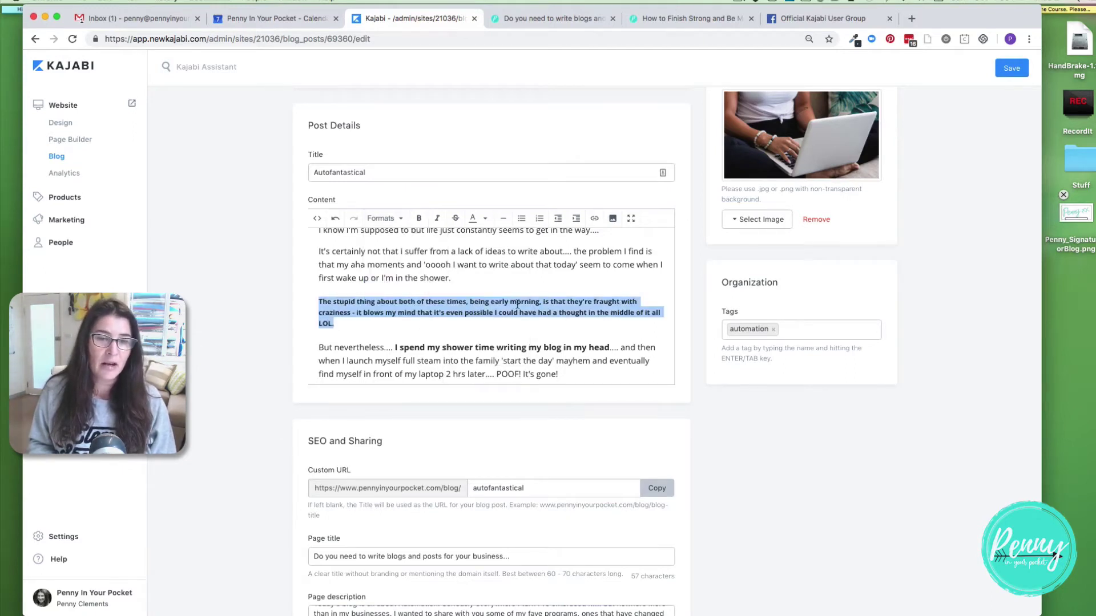
click(381, 218)
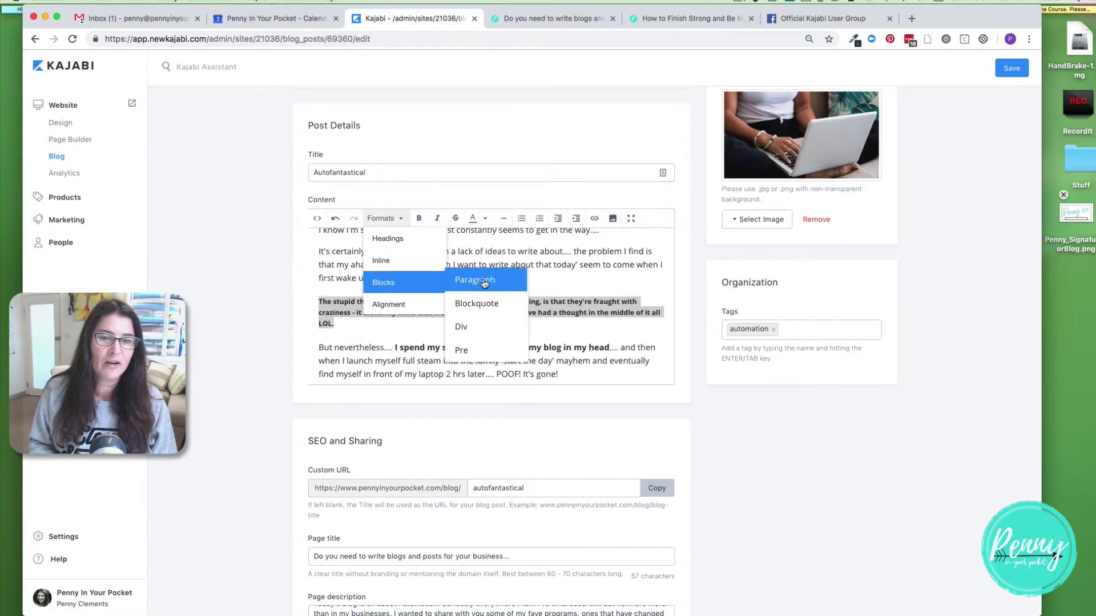
click(480, 303)
click(400, 304)
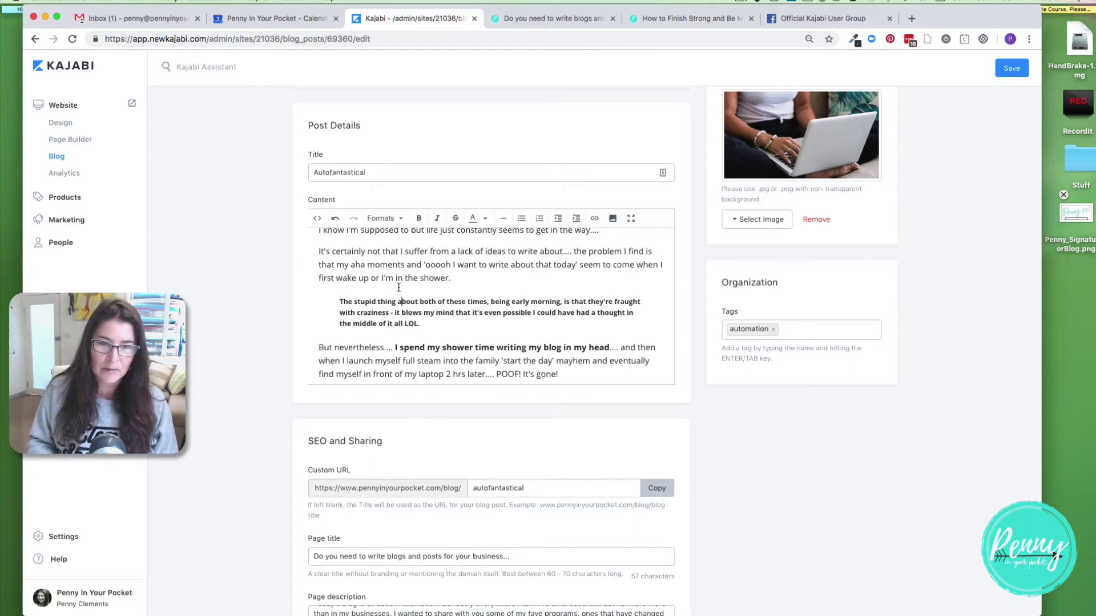
Step: Apply the custom text colour 3ddad7 to the word "Automation" in the post content
scroll(398, 288, down, 2)
click(420, 297)
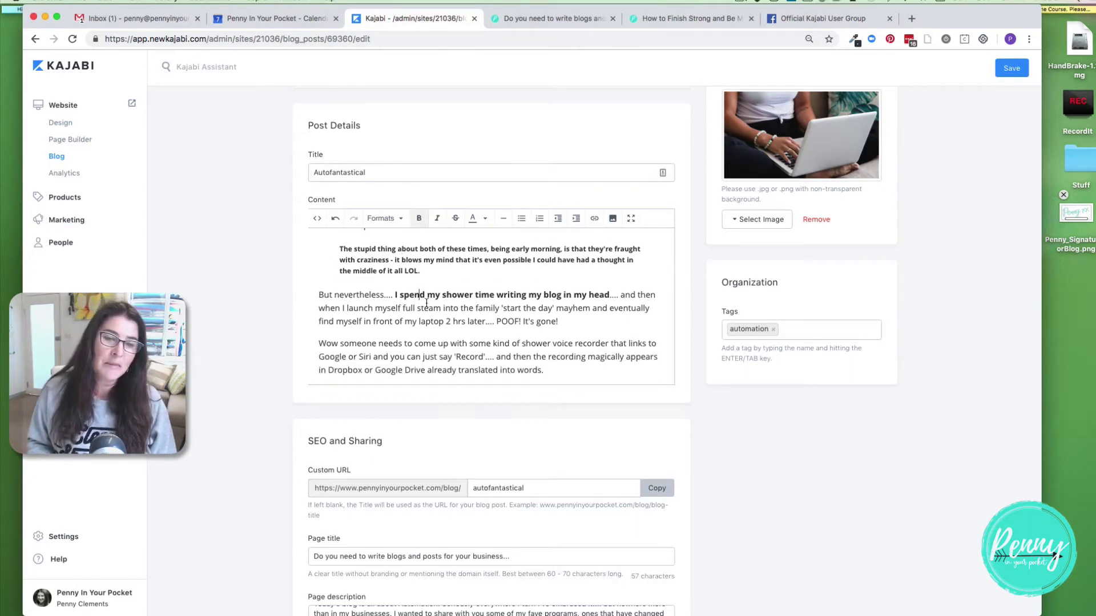
scroll(425, 302, down, 2)
scroll(426, 303, down, 5)
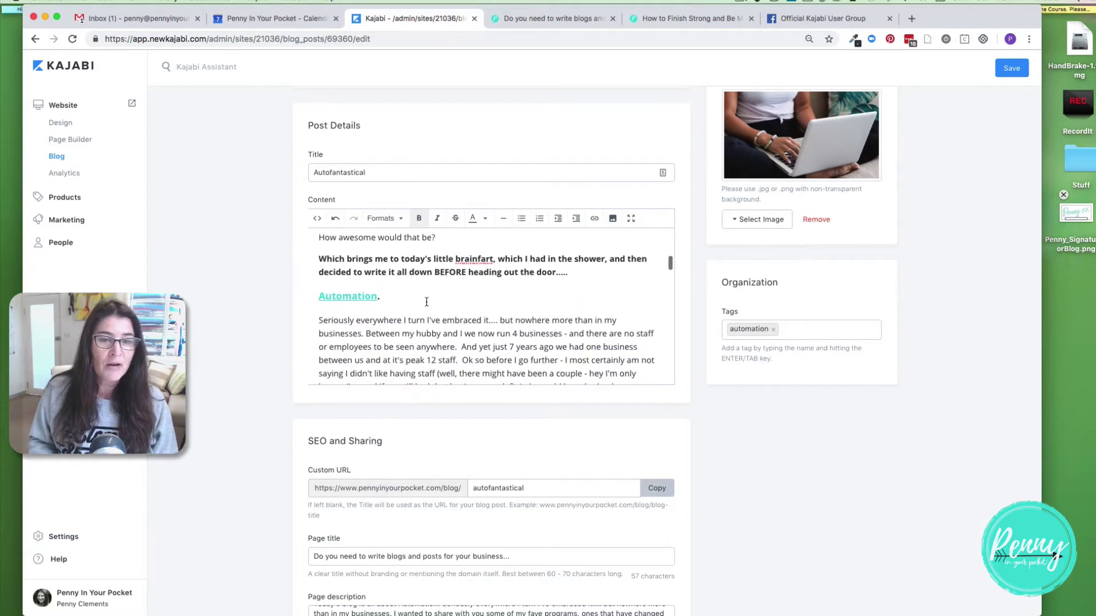
double_click(340, 297)
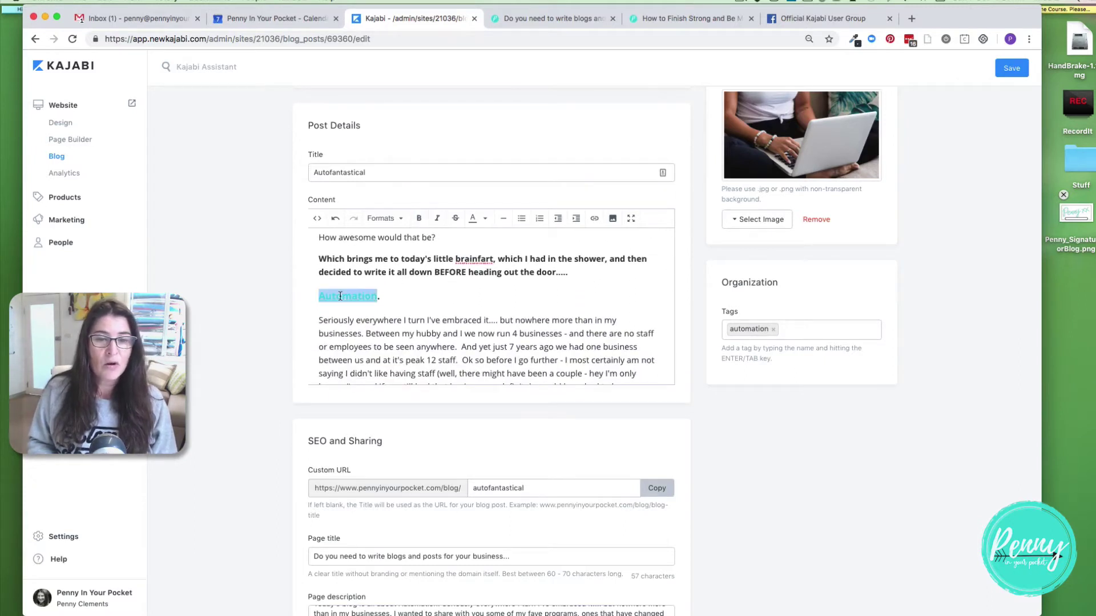
click(485, 219)
click(501, 307)
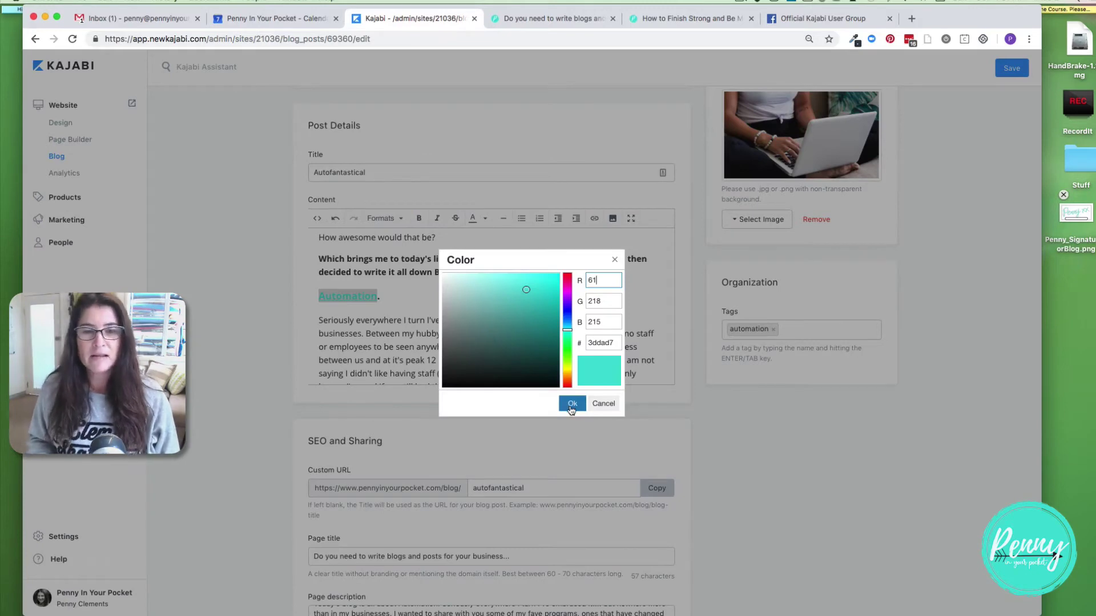
click(572, 405)
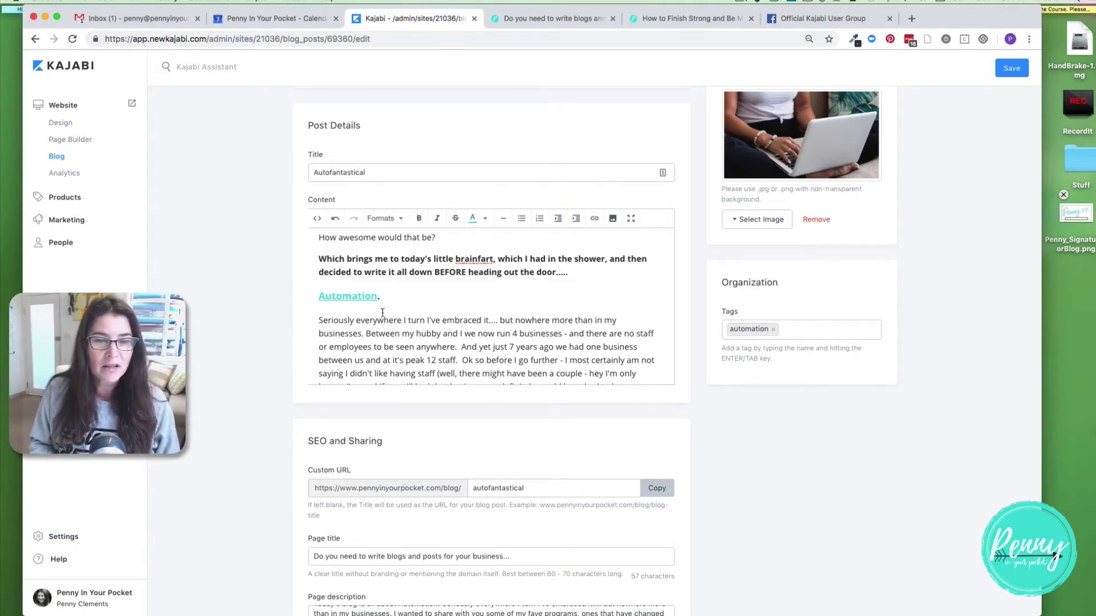
Step: Select the word "Automation" and look through the inline text formatting options
double_click(354, 295)
click(399, 221)
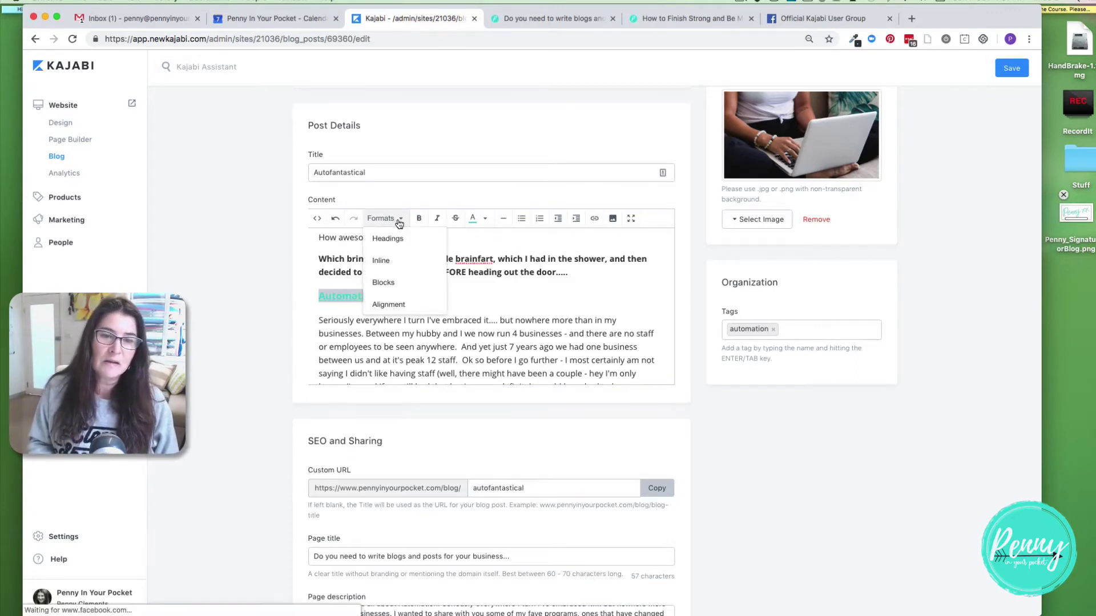
mouse_move(401, 259)
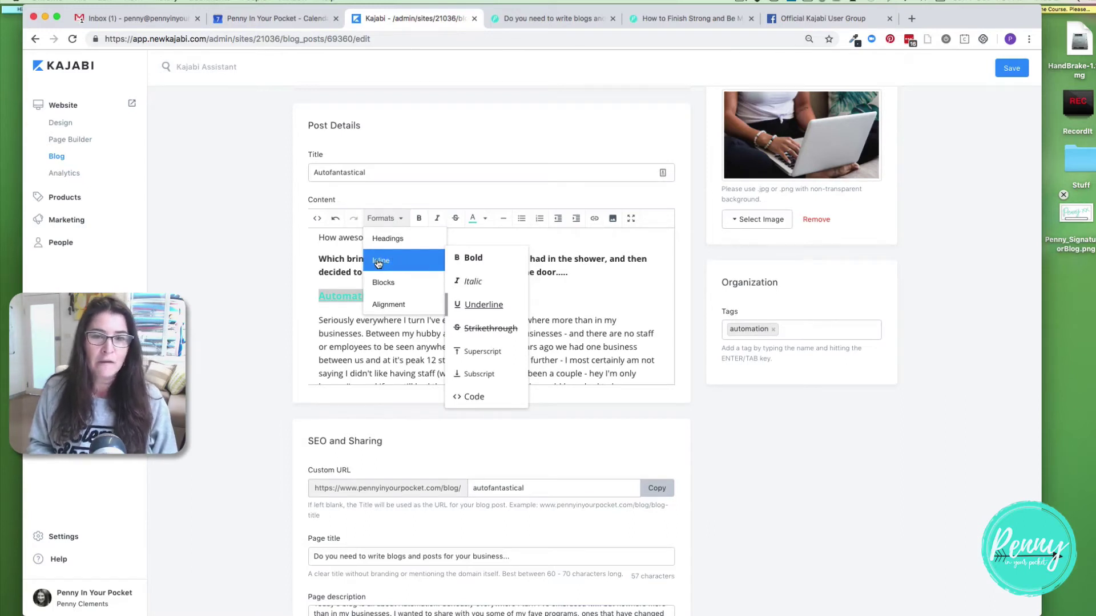
click(393, 220)
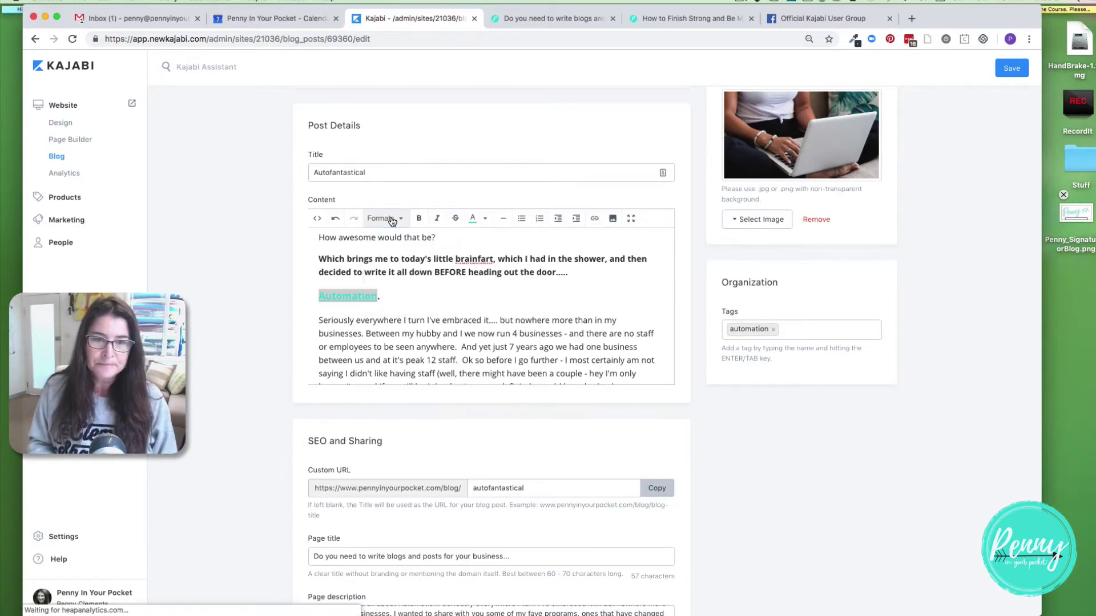
Step: Examine the coloured subheading and the numbered list item "Google Chrome" further down the post content
scroll(422, 324, down, 4)
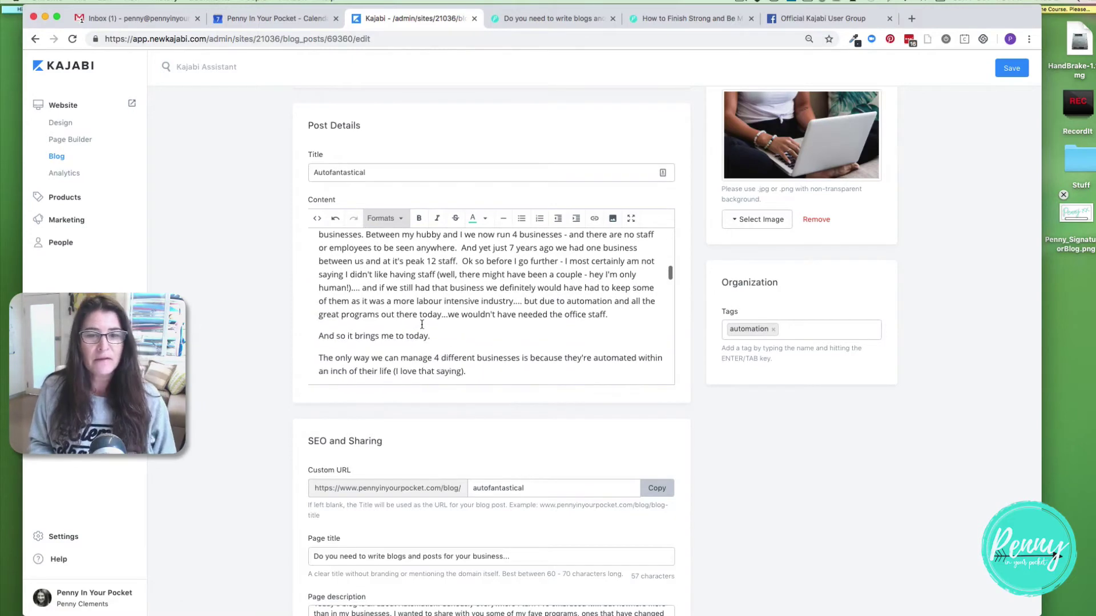
scroll(422, 324, down, 1)
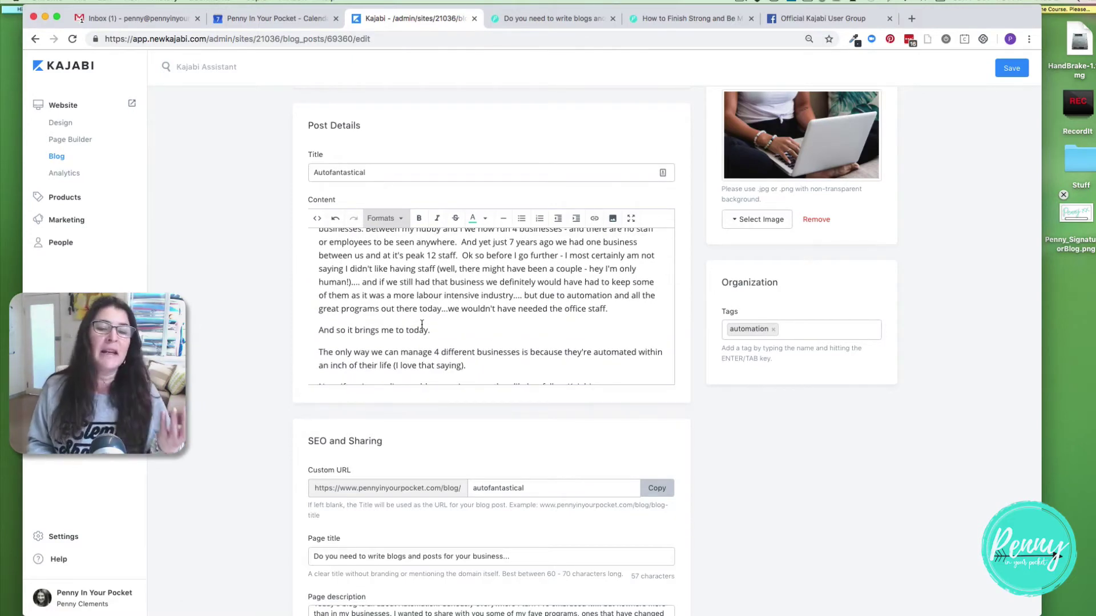
scroll(421, 324, down, 4)
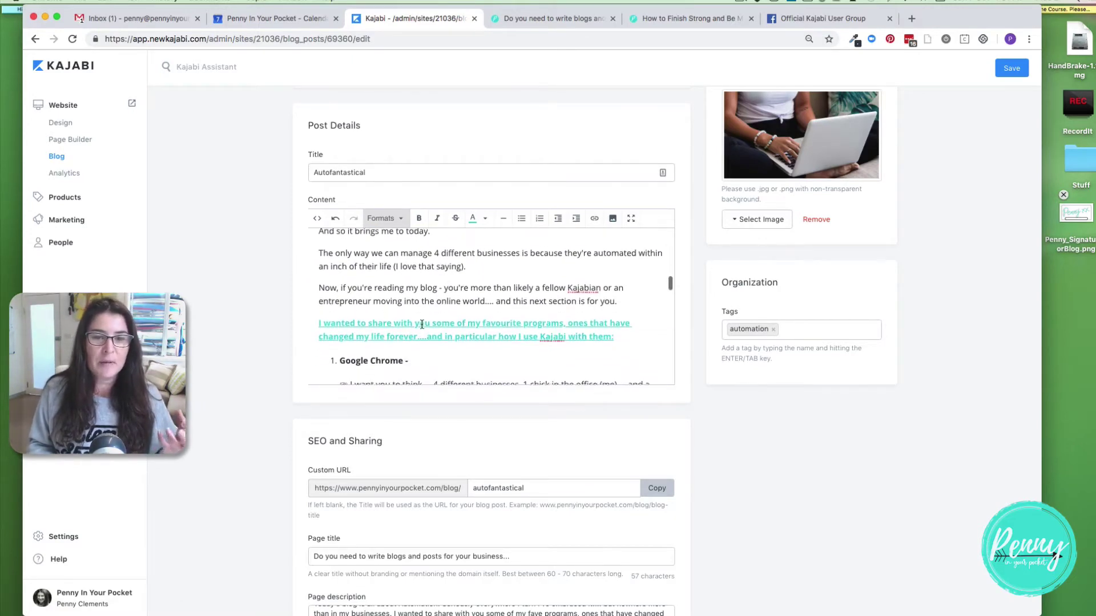
scroll(422, 325, down, 2)
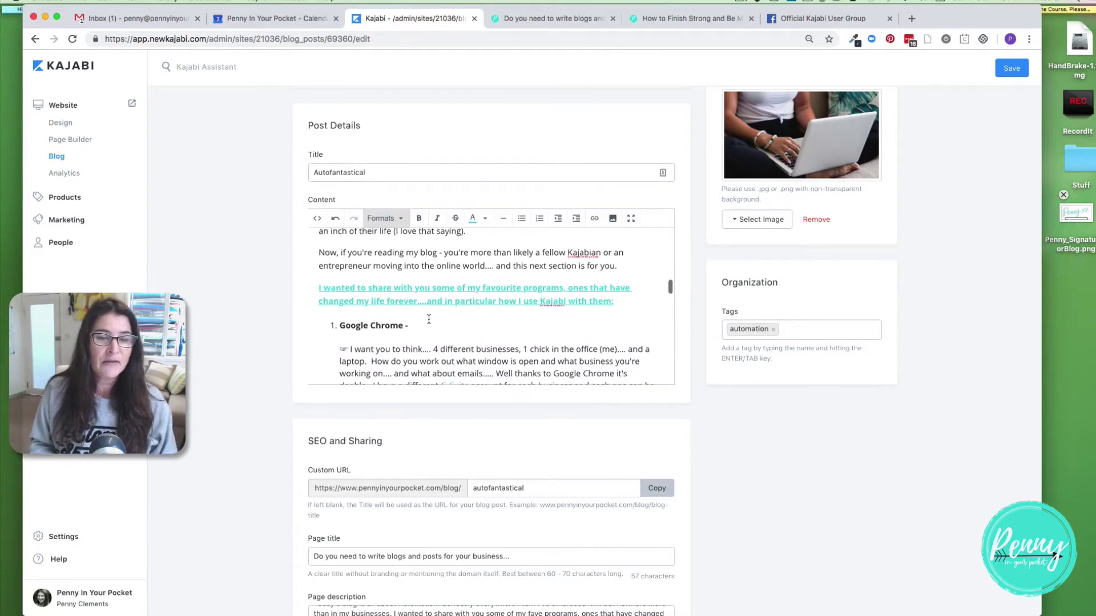
scroll(429, 319, down, 2)
click(360, 291)
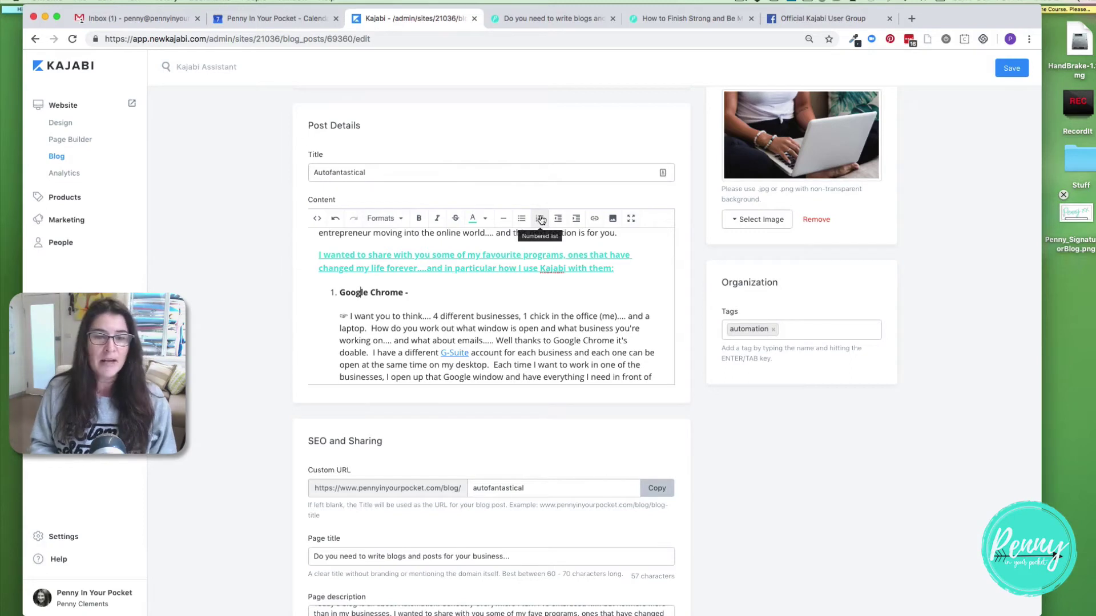
Step: Select the pointing-hand symbol below "Google Chrome", browse the Emoji & Symbols character viewer, and close it
click(345, 317)
drag(341, 317, 345, 316)
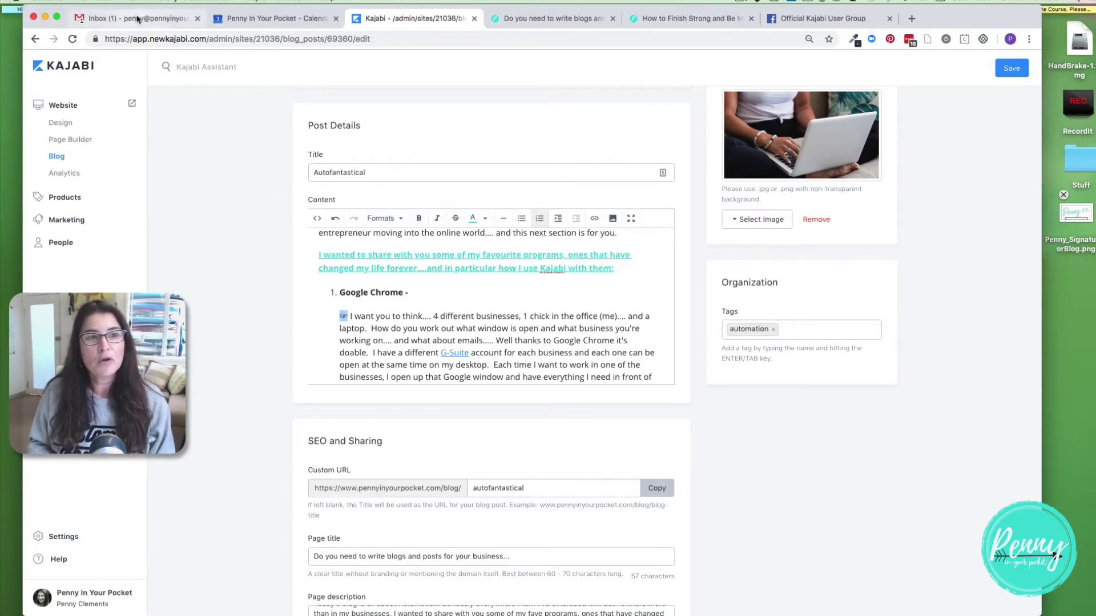
click(105, 2)
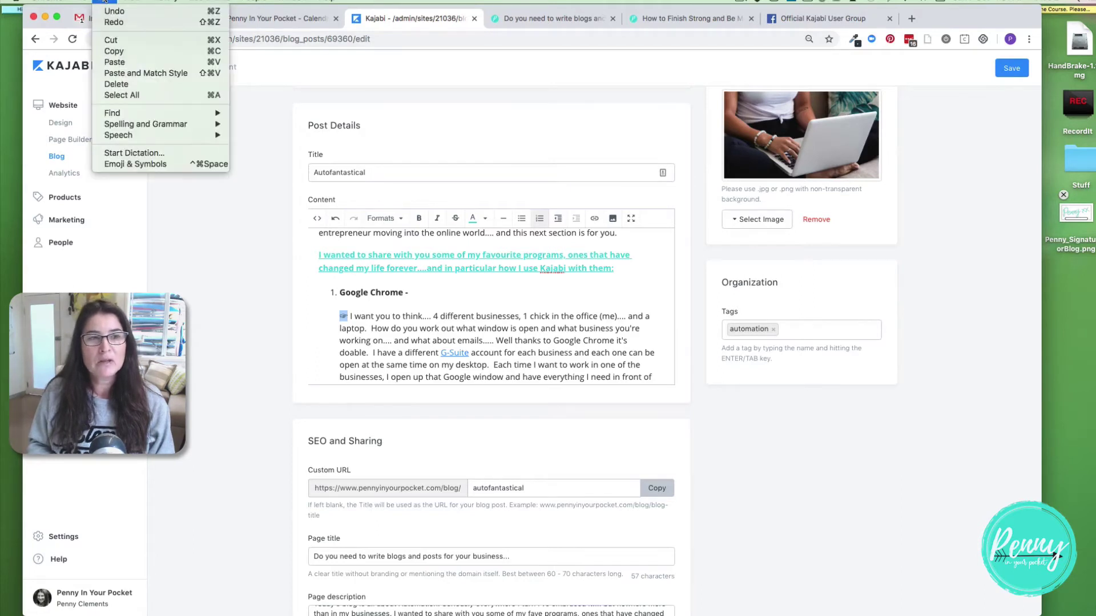
click(143, 166)
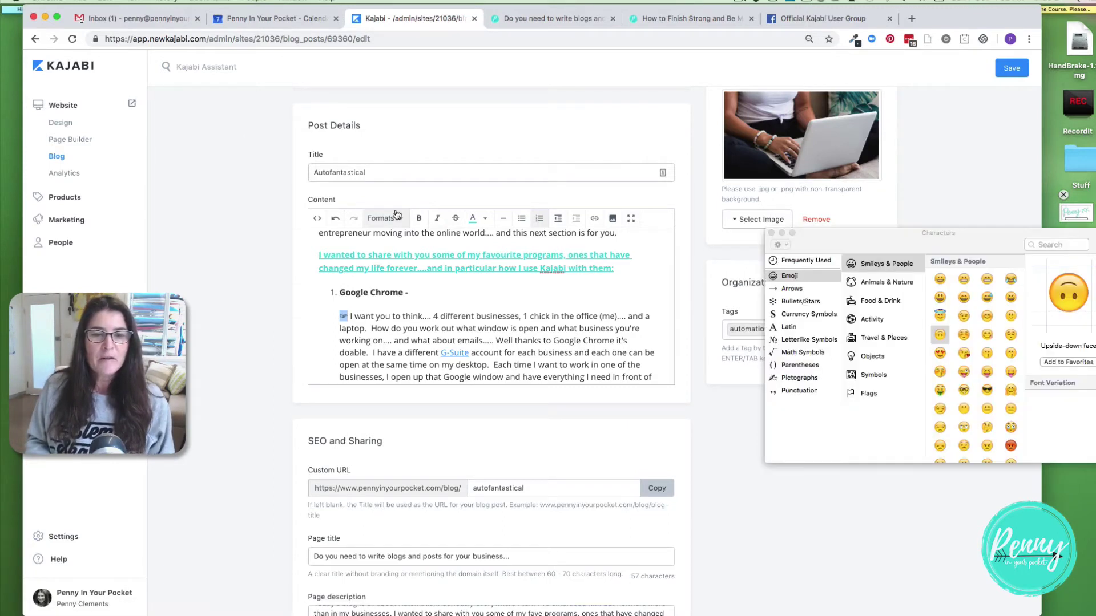
drag(893, 244, 775, 168)
scroll(854, 258, down, 3)
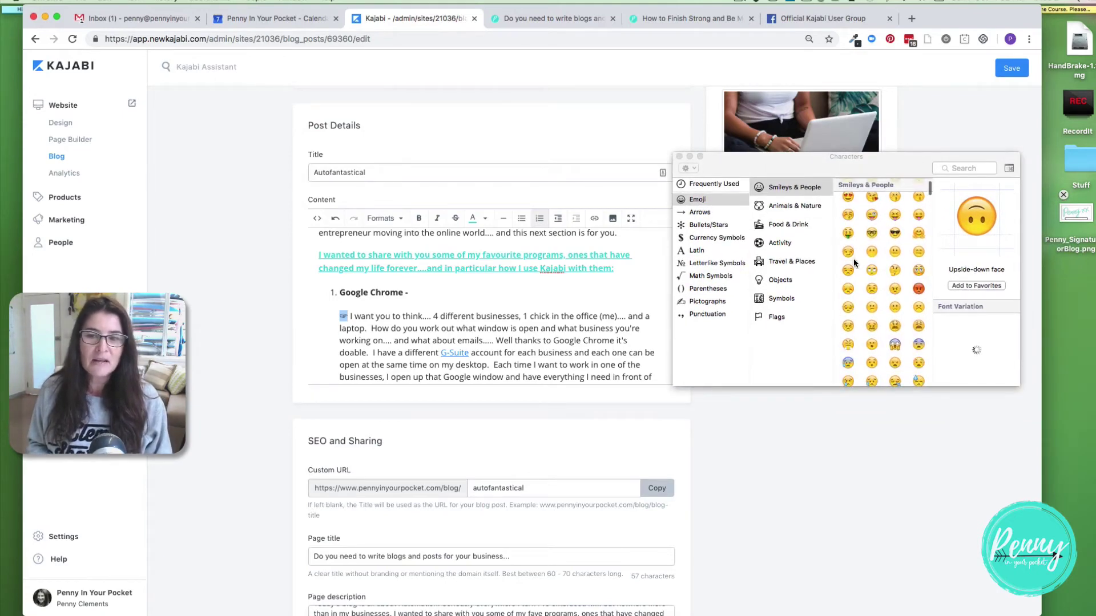
click(360, 317)
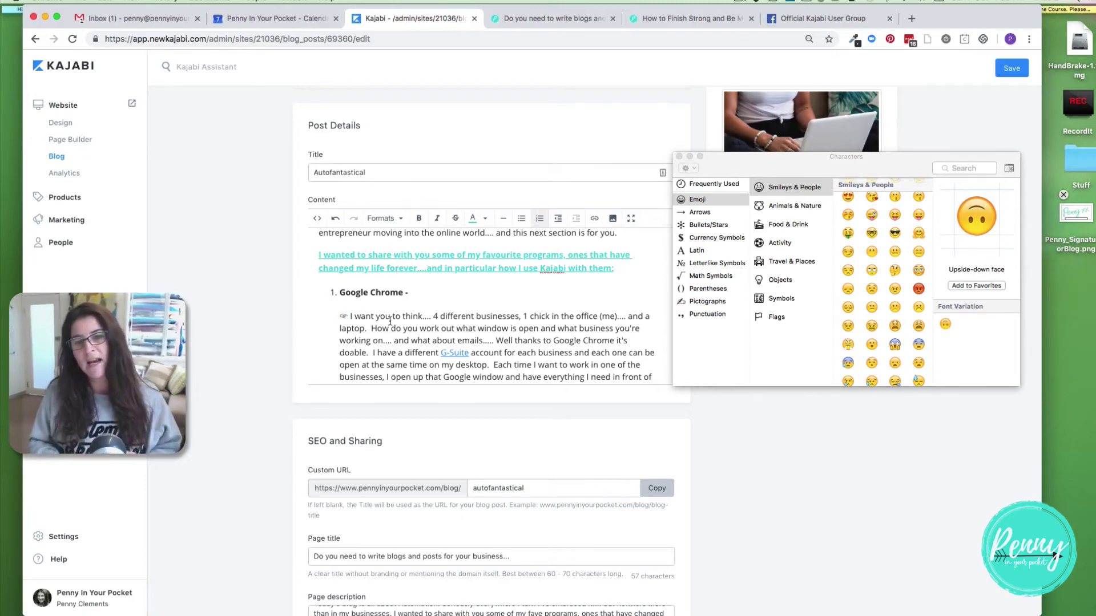
click(679, 156)
Step: Review the URL, display text and target of the "Xero Accounting" link in the numbered list and accept the link settings
scroll(507, 323, down, 8)
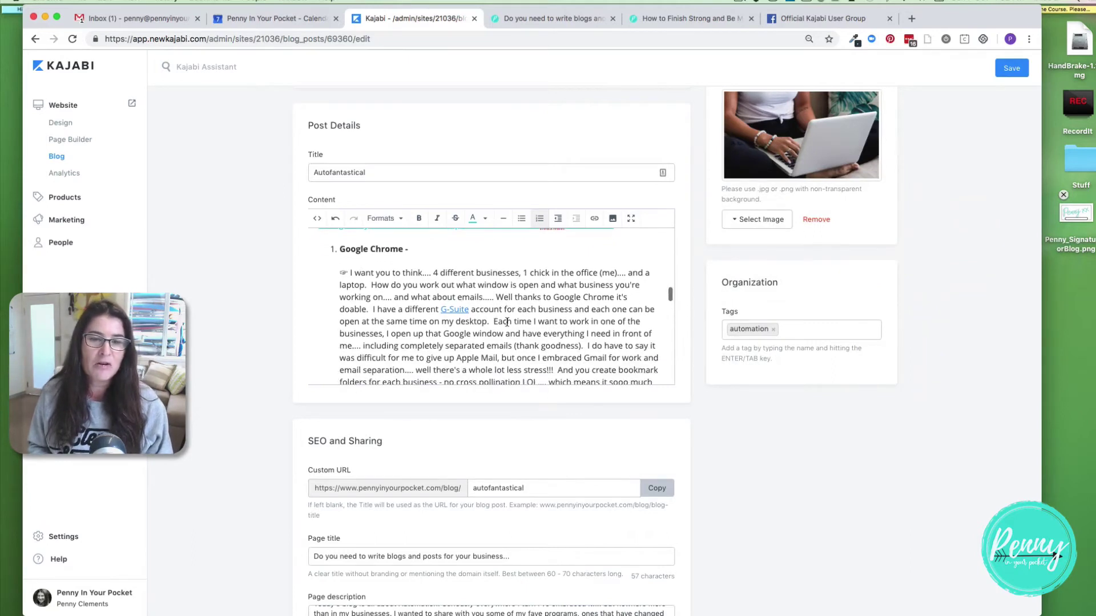
scroll(507, 323, down, 3)
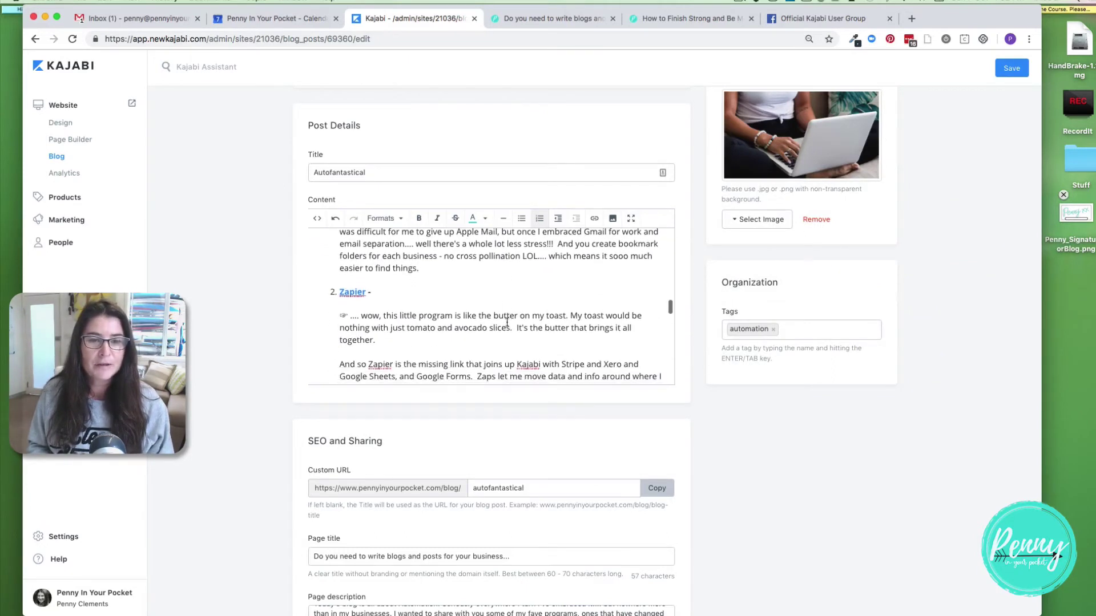
scroll(373, 286, down, 7)
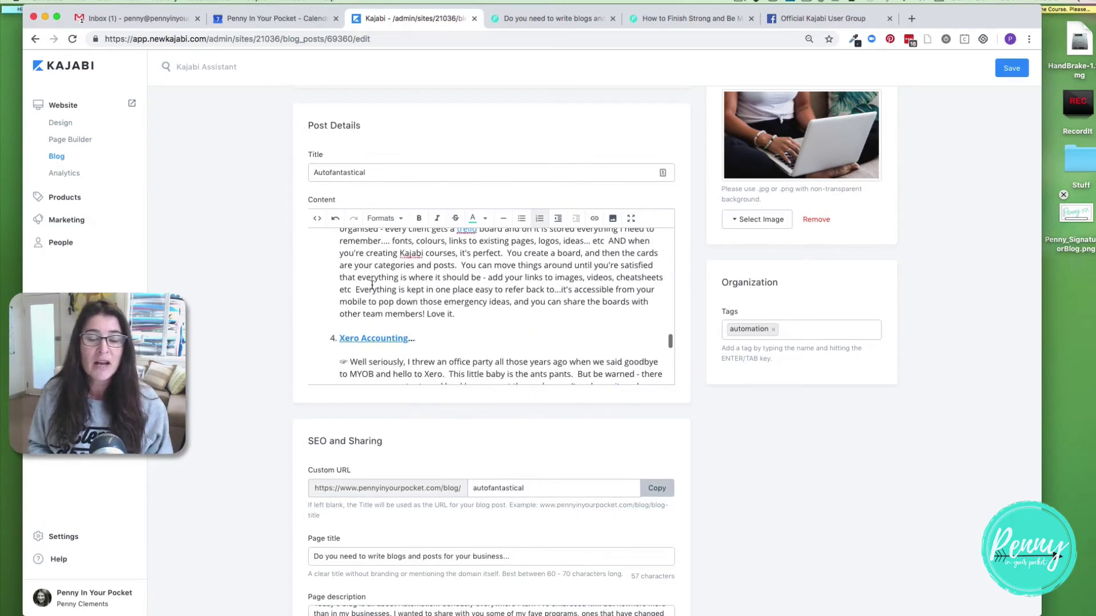
click(377, 338)
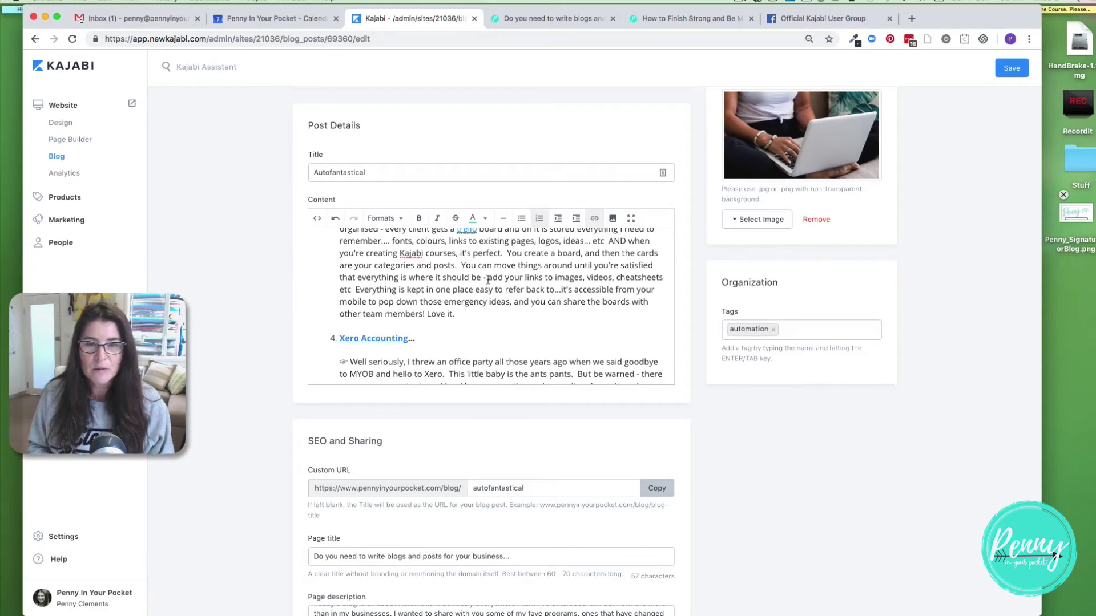
click(595, 220)
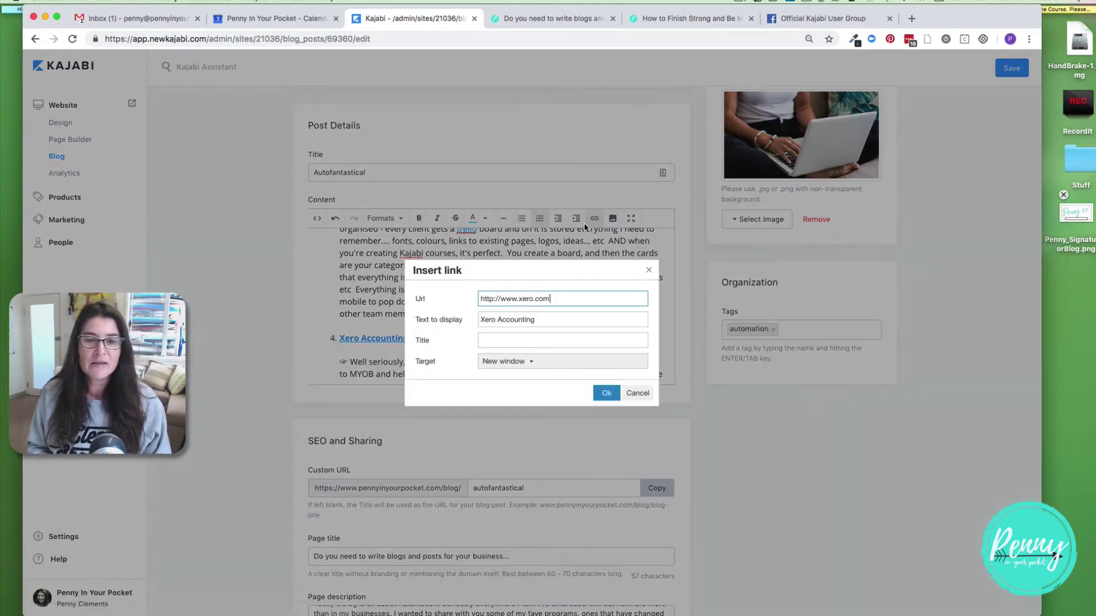
drag(521, 279, 602, 327)
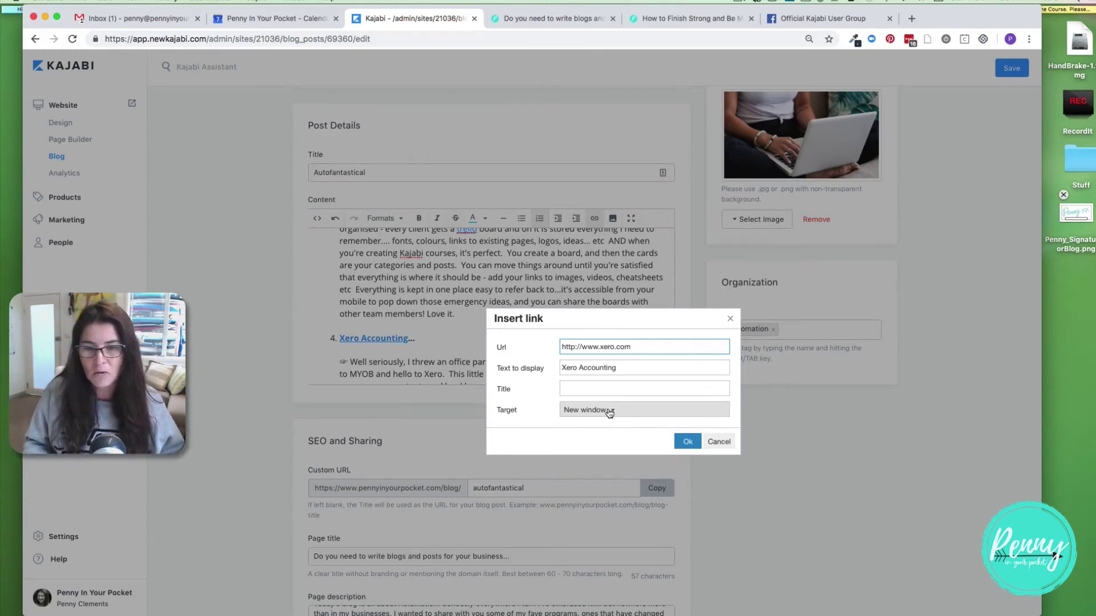
click(688, 442)
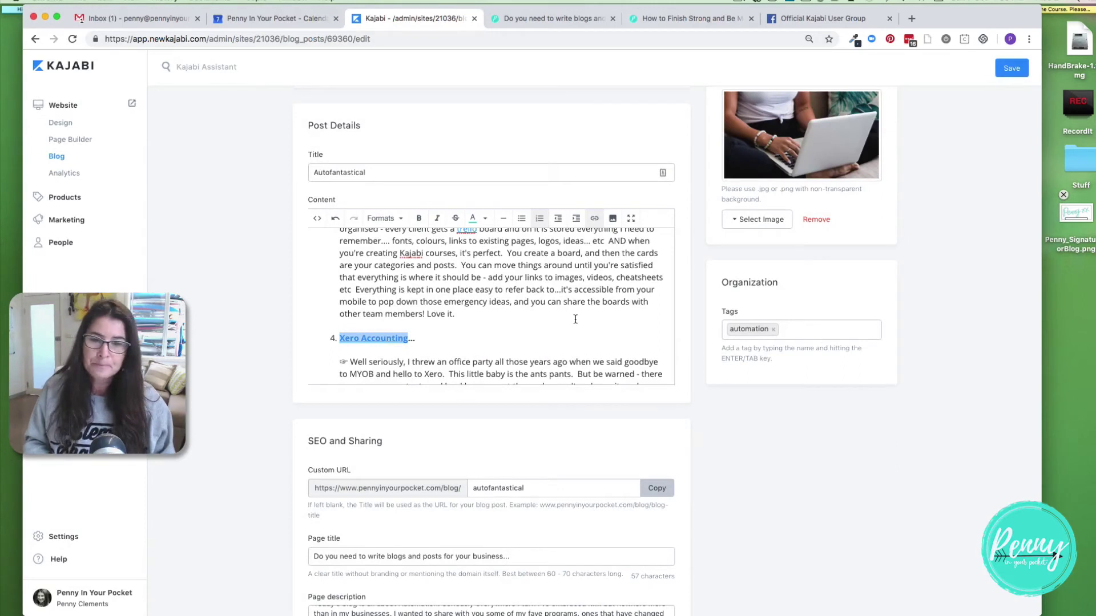
Step: Examine the closing section of the post content and select the handwritten signature image at its end
scroll(573, 322, down, 10)
scroll(577, 318, up, 3)
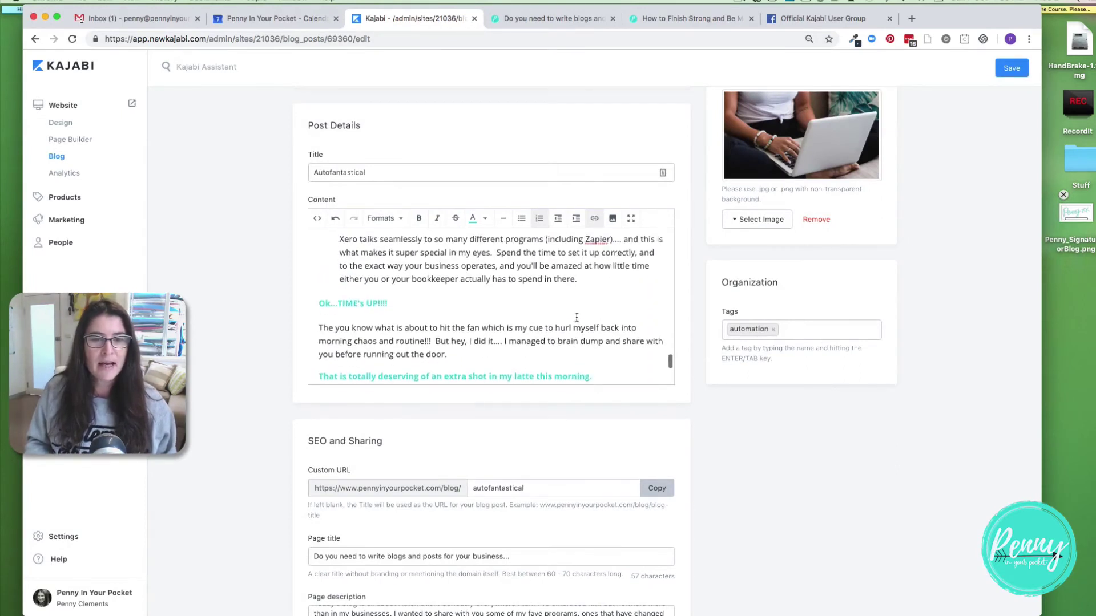
scroll(477, 294, down, 4)
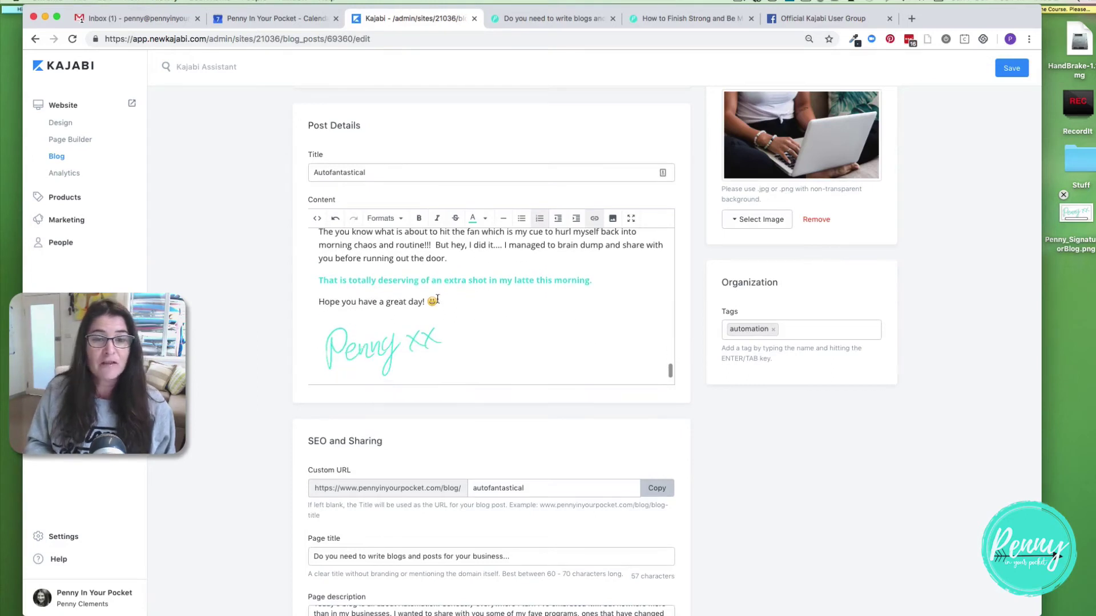
scroll(472, 341, down, 1)
click(478, 333)
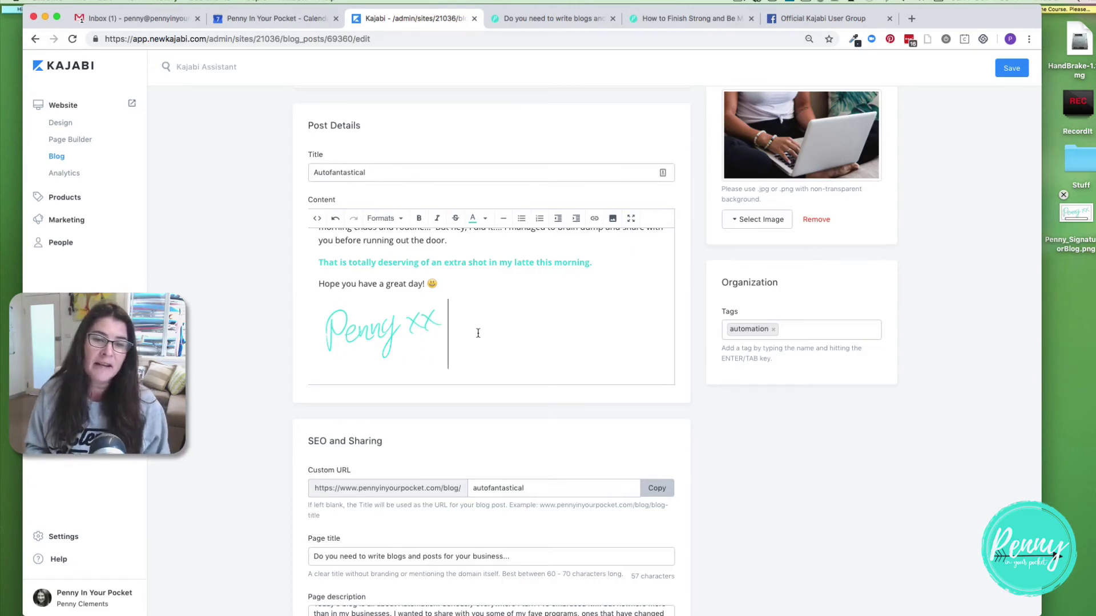
click(380, 334)
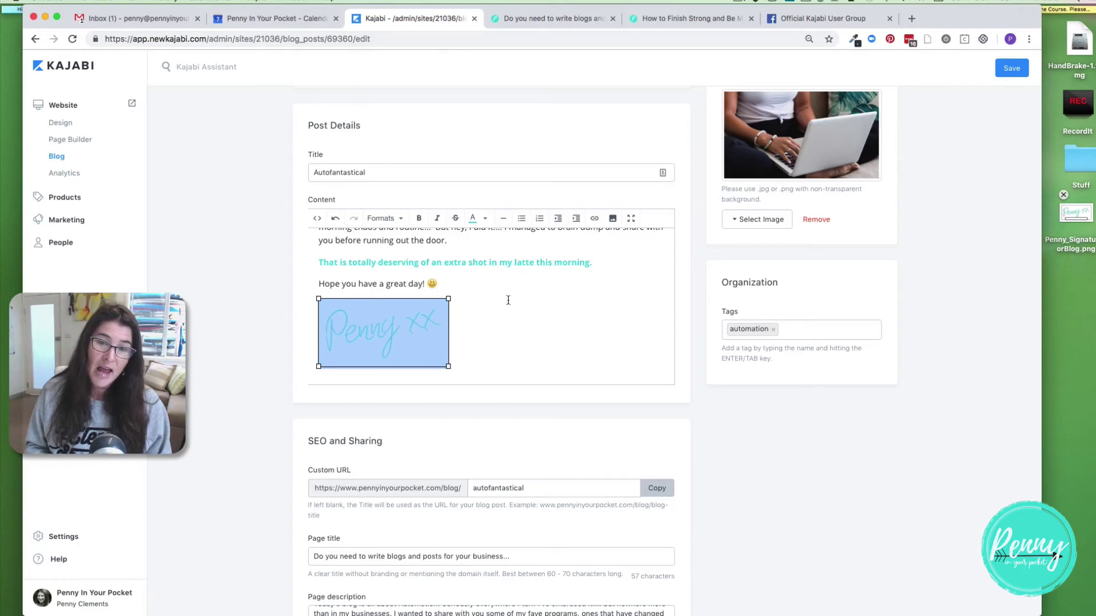
Step: Try inserting the signature PNG from the Desktop into the post content, and undo the deletion of the signature image
click(612, 222)
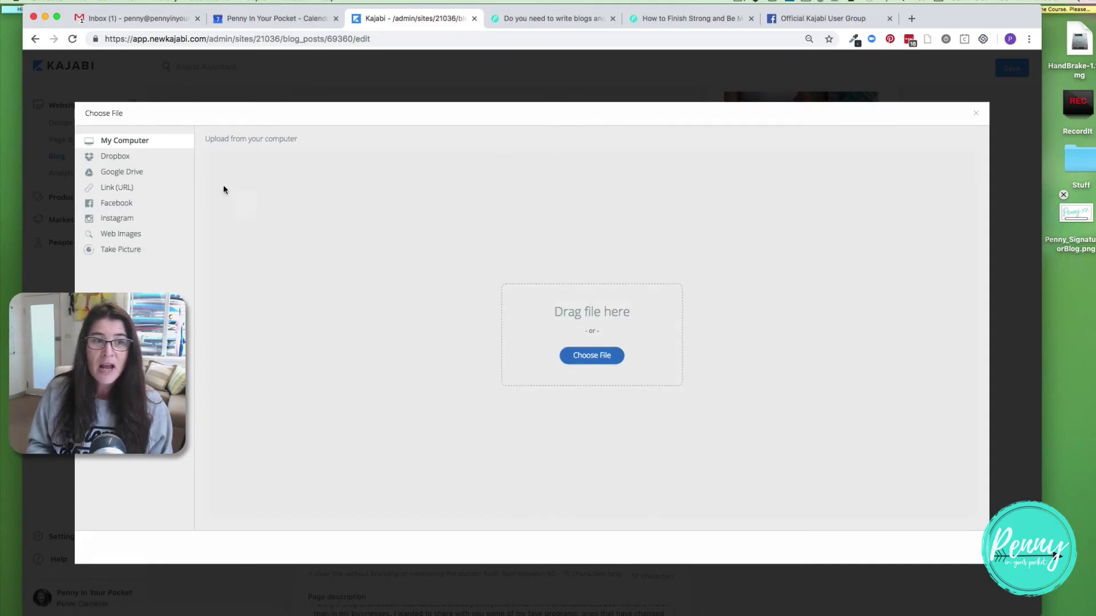
click(591, 360)
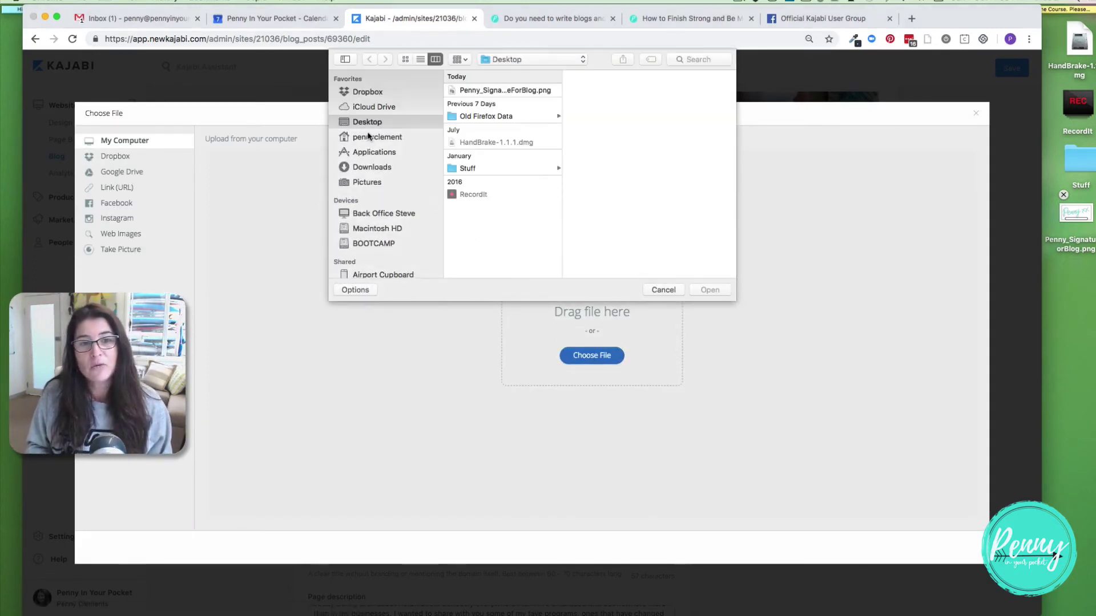
click(488, 92)
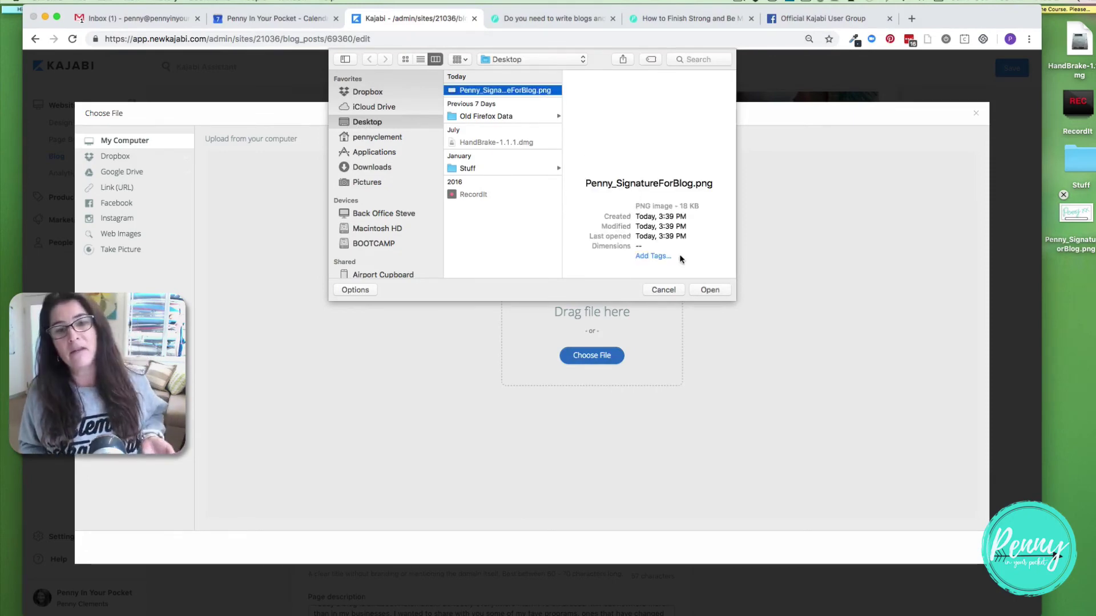
click(710, 287)
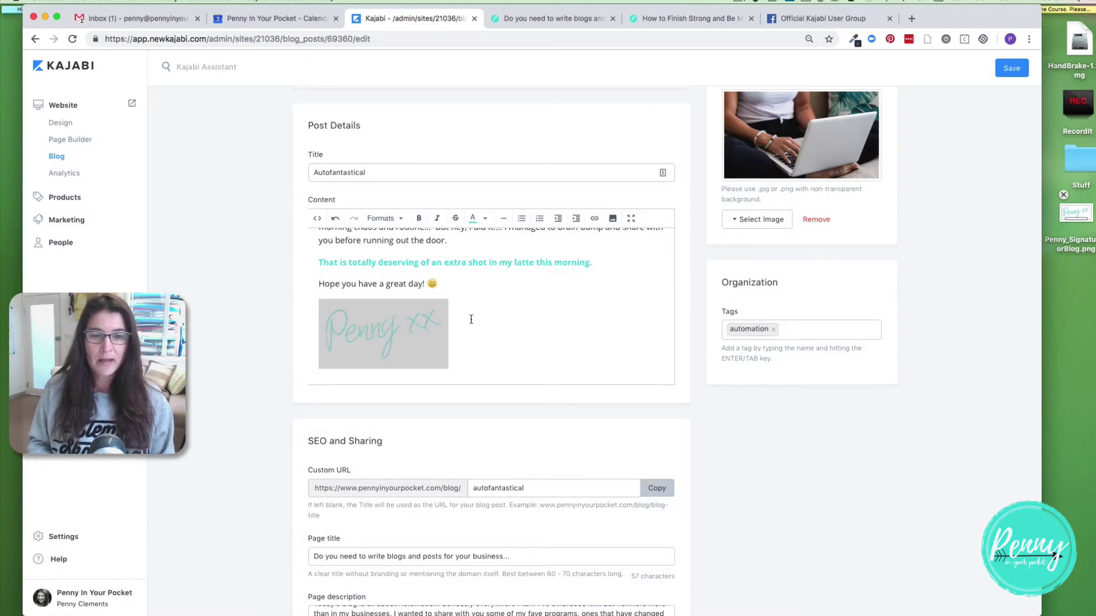
key(BackSpace)
key(super+z)
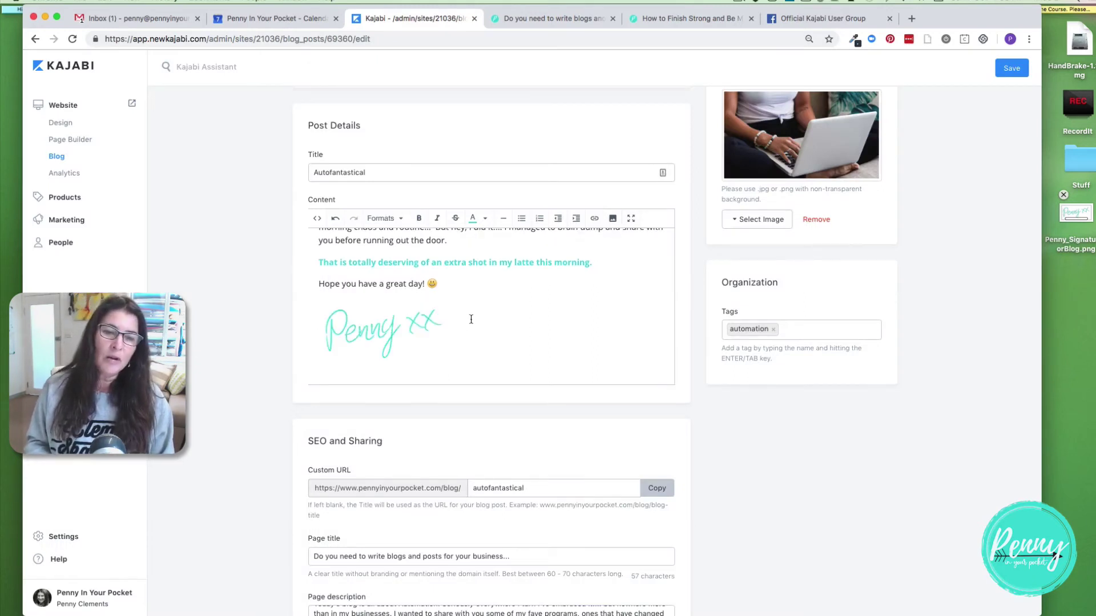
Step: Shrink the signature image at the end of the post to about three quarters of its width, keeping its proportions
click(353, 315)
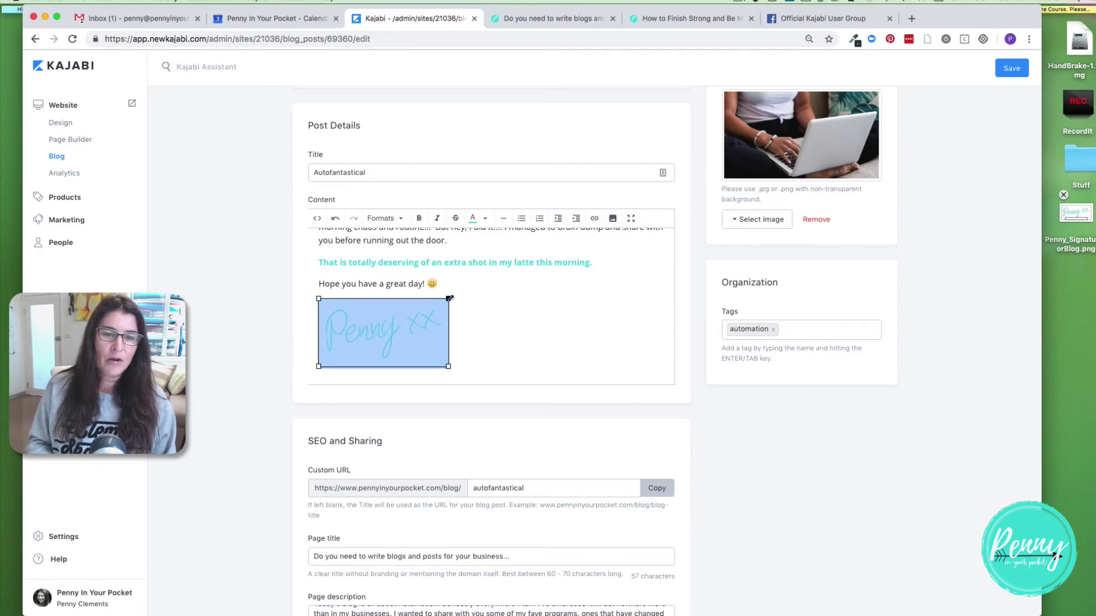
drag(449, 298, 416, 308)
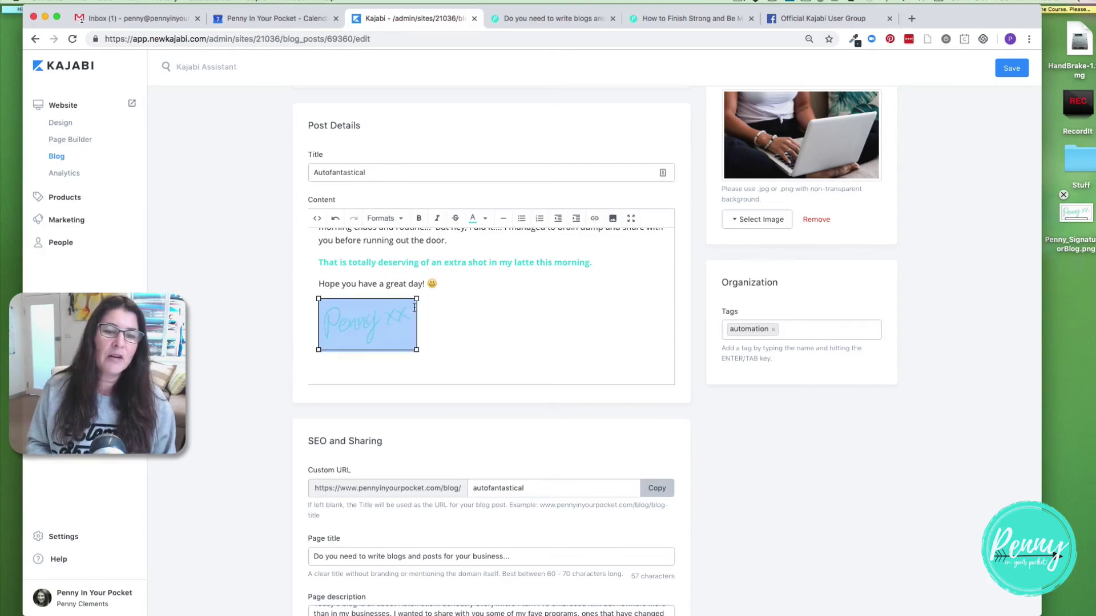
click(454, 317)
click(368, 329)
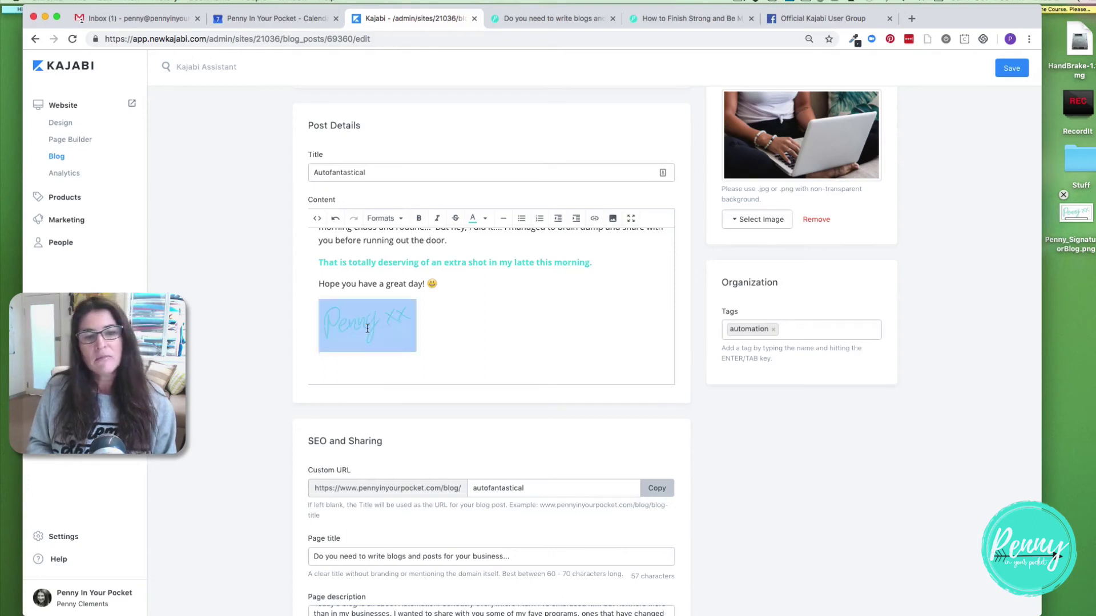
click(453, 343)
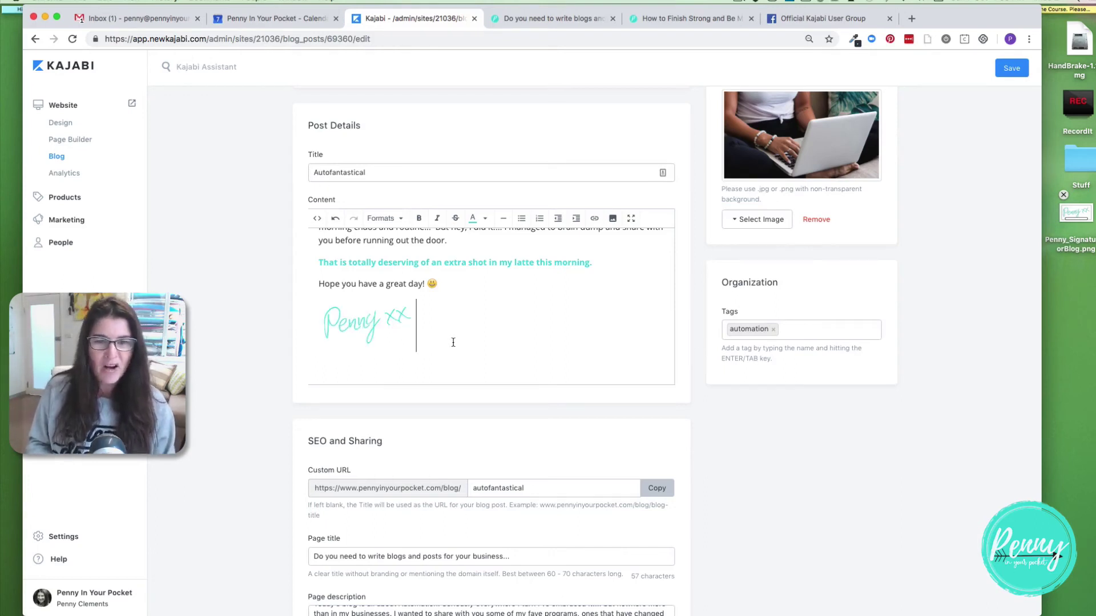
Step: Look back over the Autofantastical post from its end to its beginning and save it
scroll(453, 342, up, 4)
scroll(453, 343, down, 2)
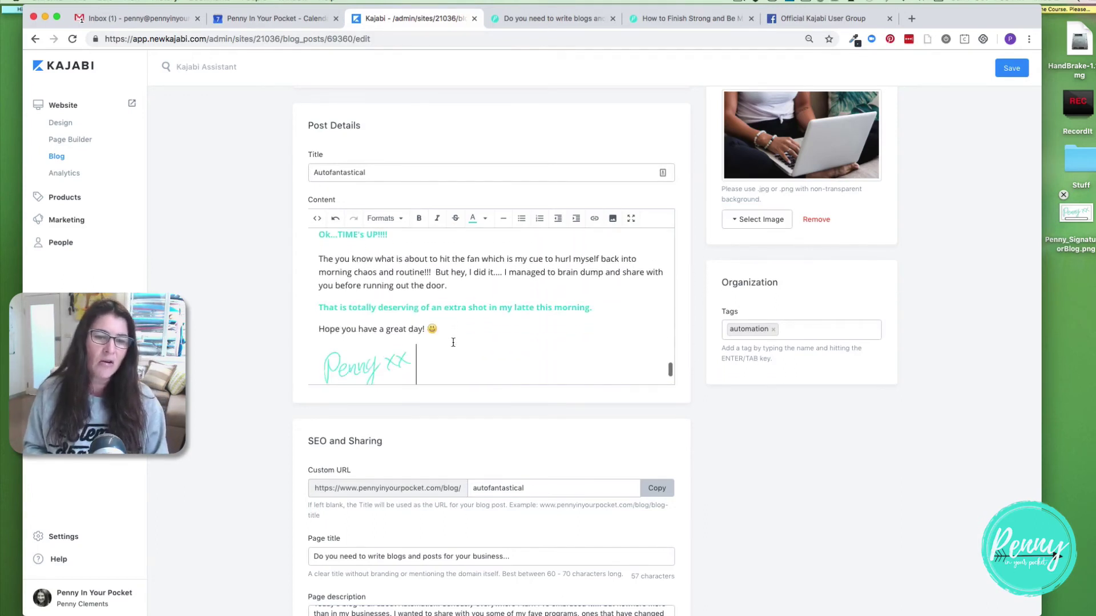
scroll(453, 342, up, 10)
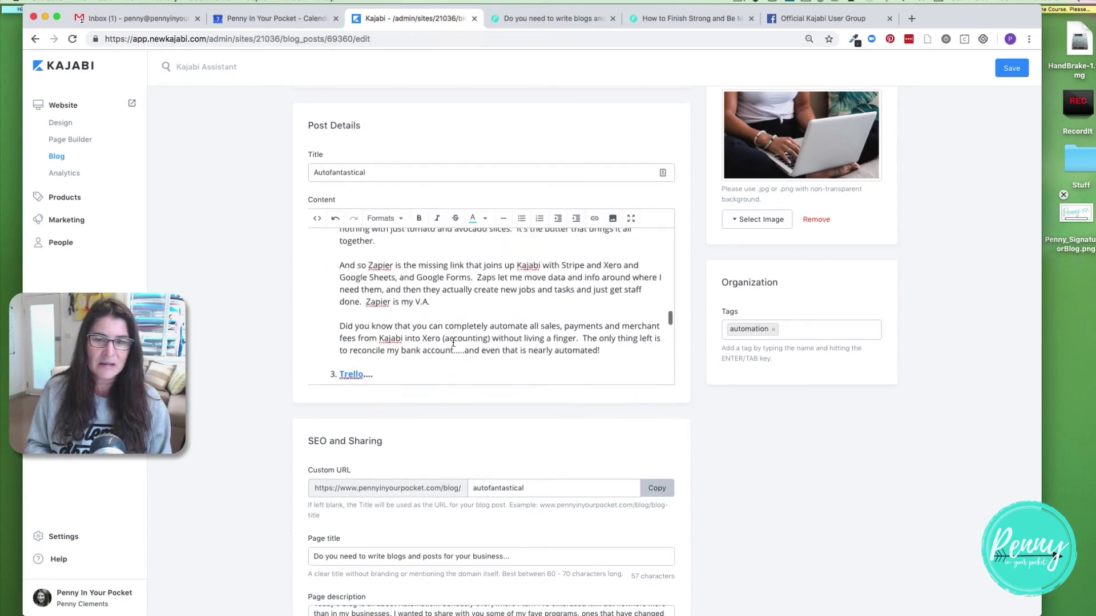
scroll(454, 343, up, 15)
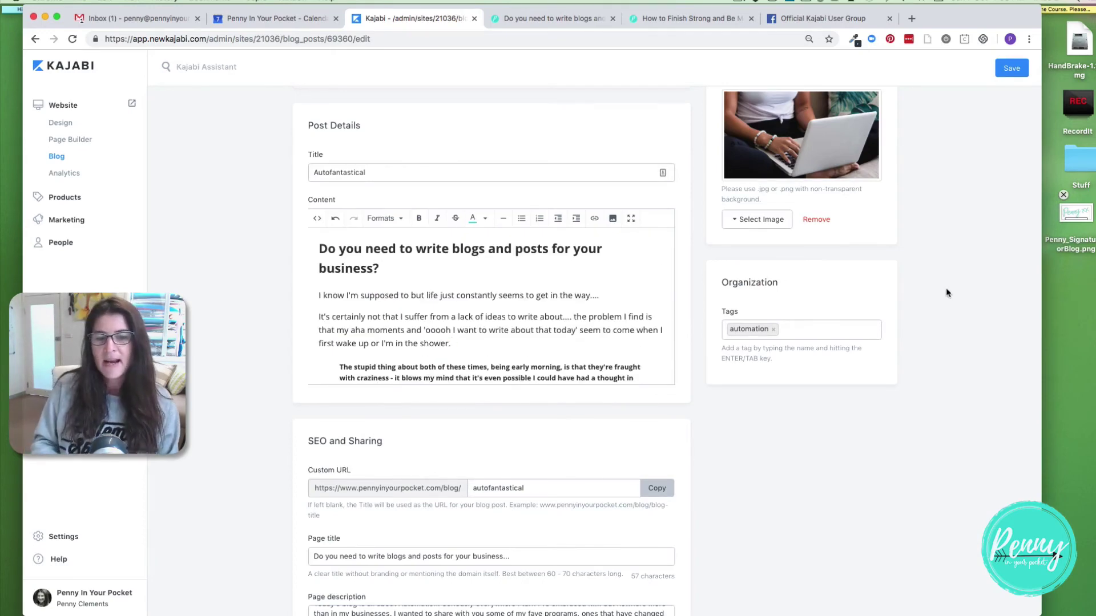
scroll(946, 288, up, 5)
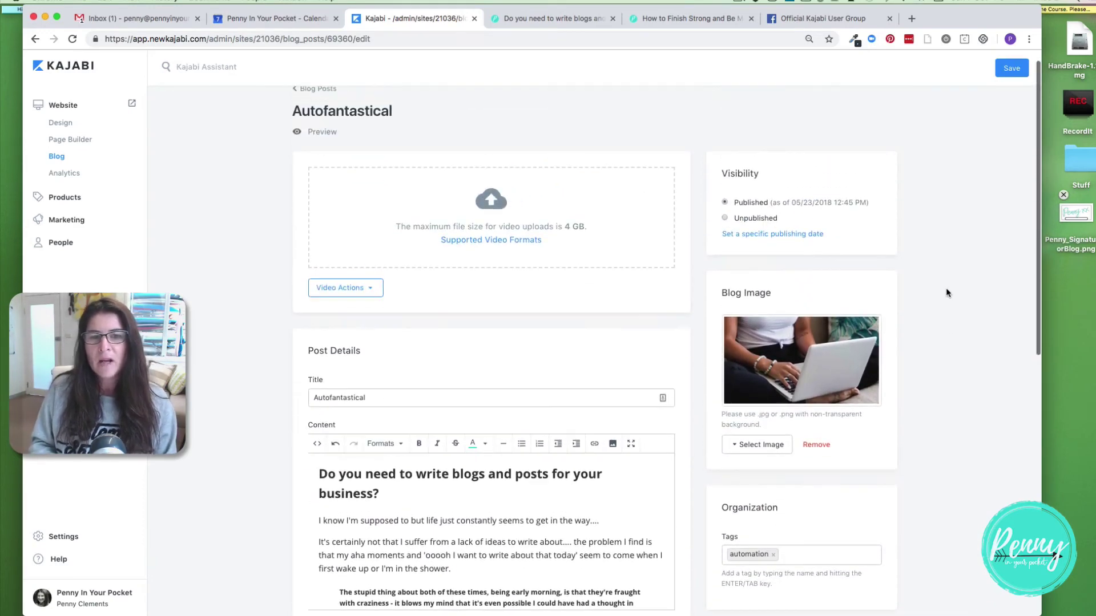
click(1004, 73)
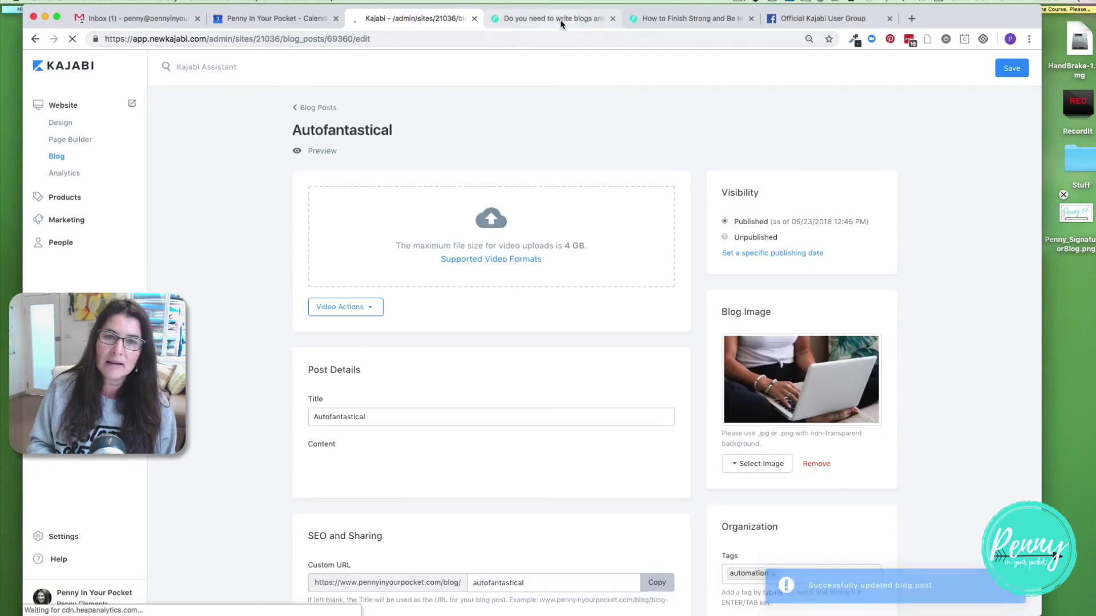
Step: Review the published Autofantastical page from the blog image through the quote, coloured headings, numbered list and links to the signature
click(560, 18)
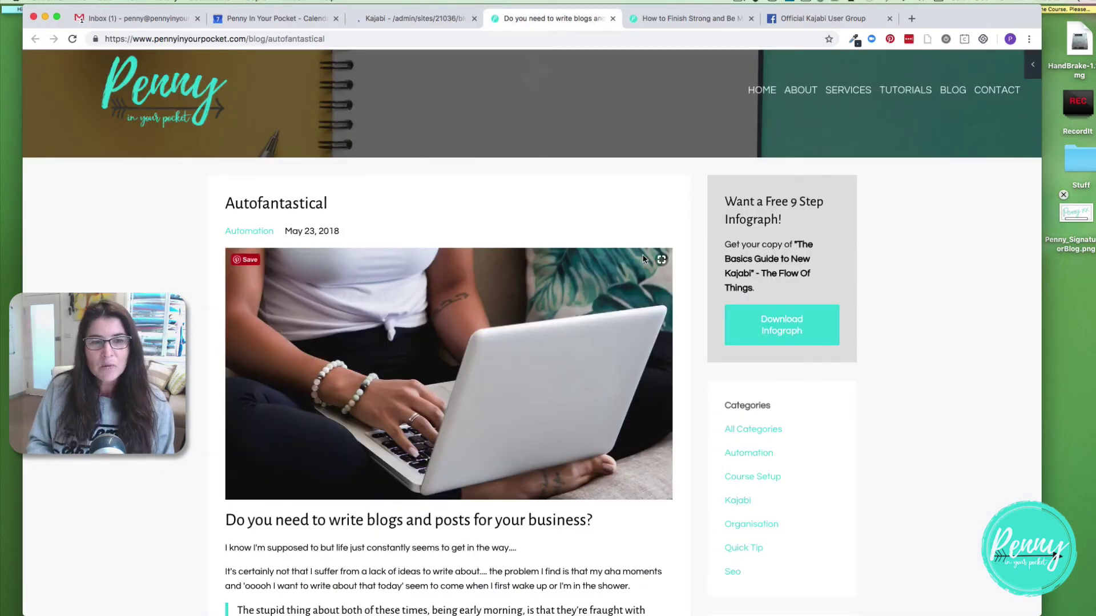
scroll(645, 259, down, 2)
scroll(645, 259, down, 5)
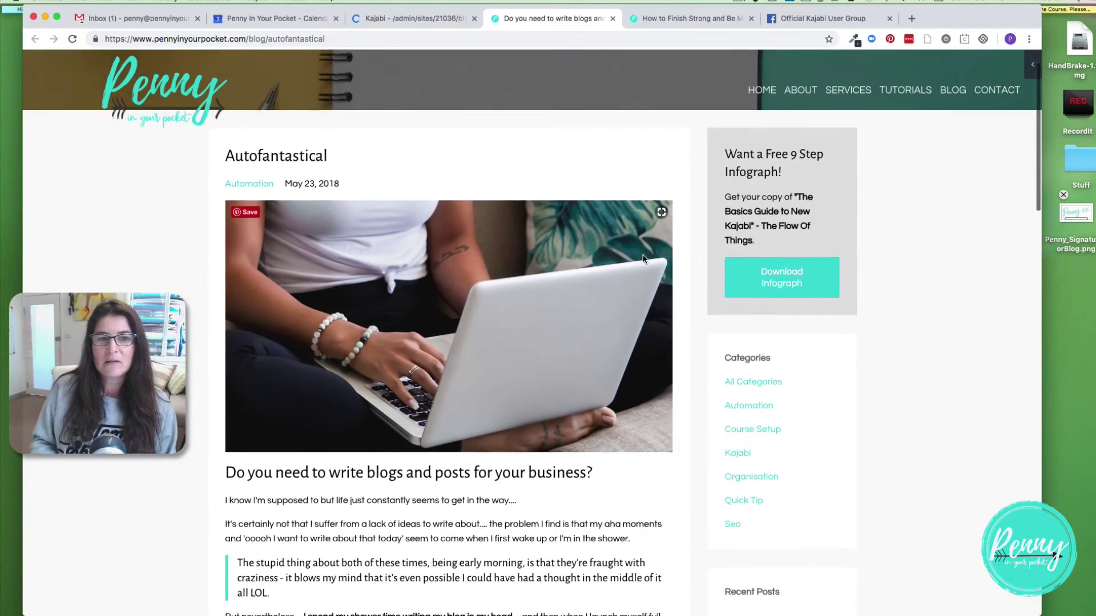
scroll(644, 256, down, 4)
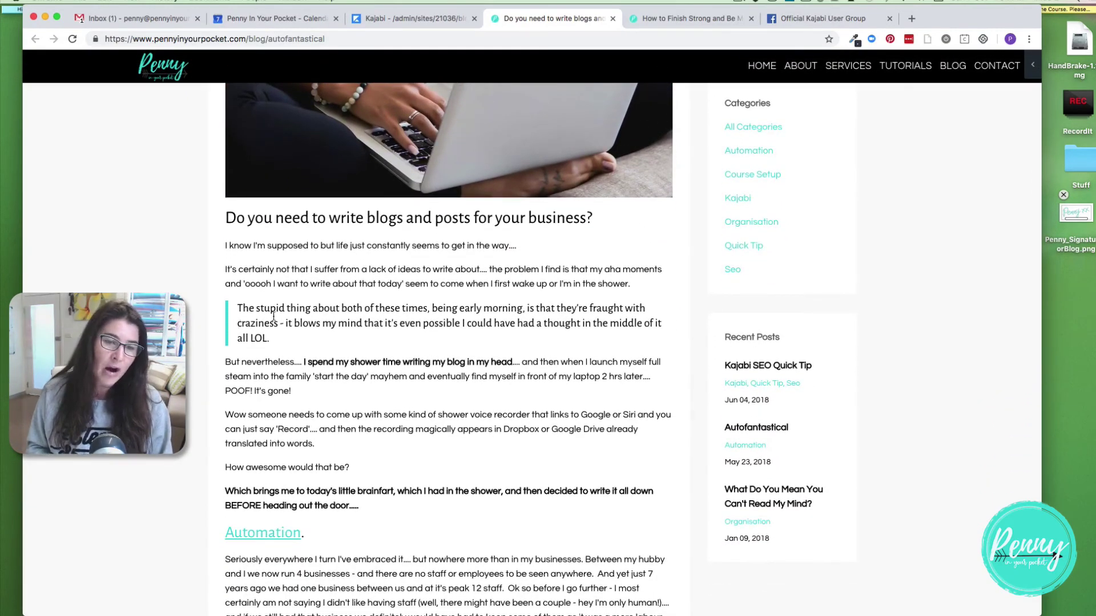
scroll(274, 317, down, 4)
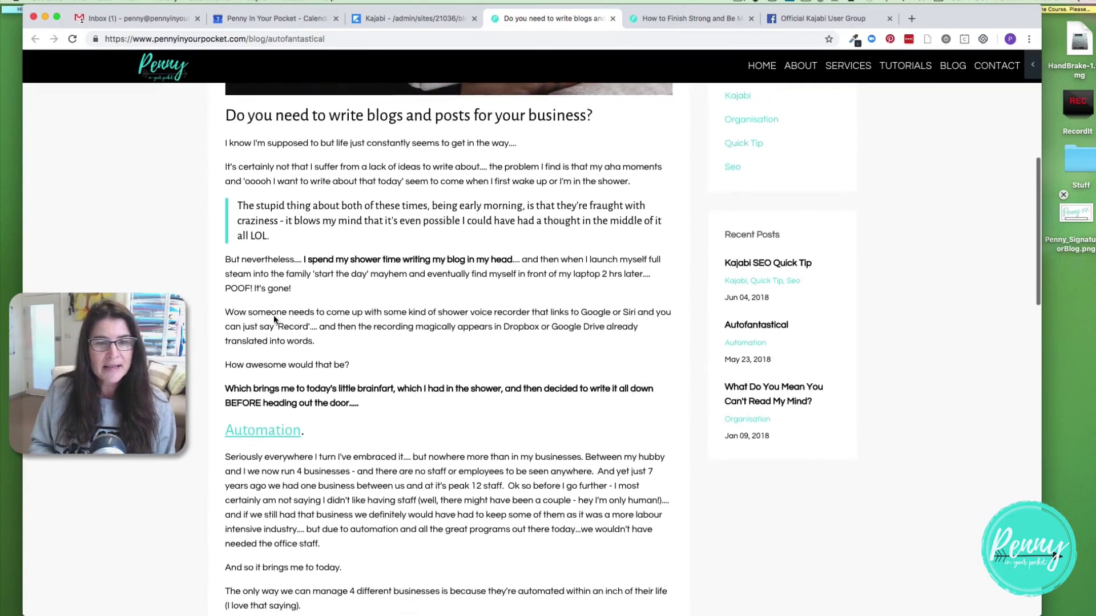
scroll(273, 315, down, 6)
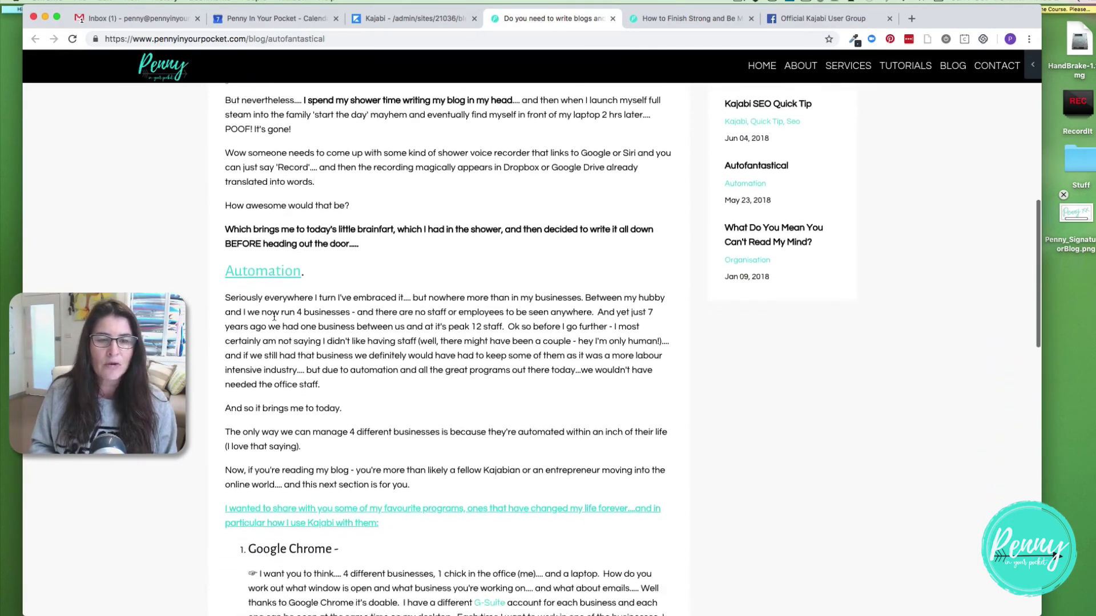
scroll(273, 315, down, 5)
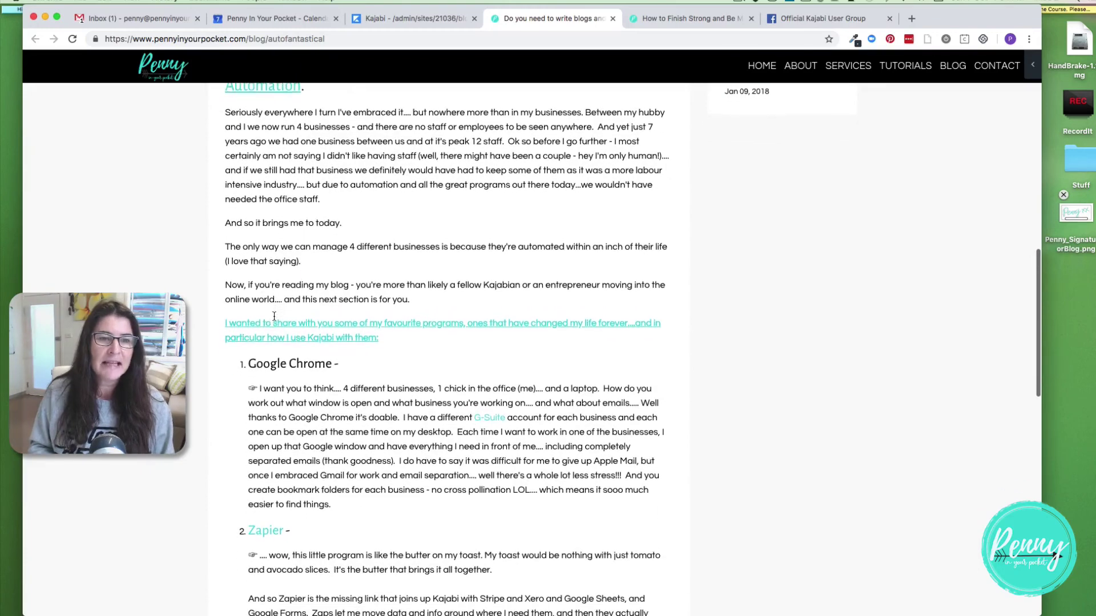
scroll(272, 315, down, 5)
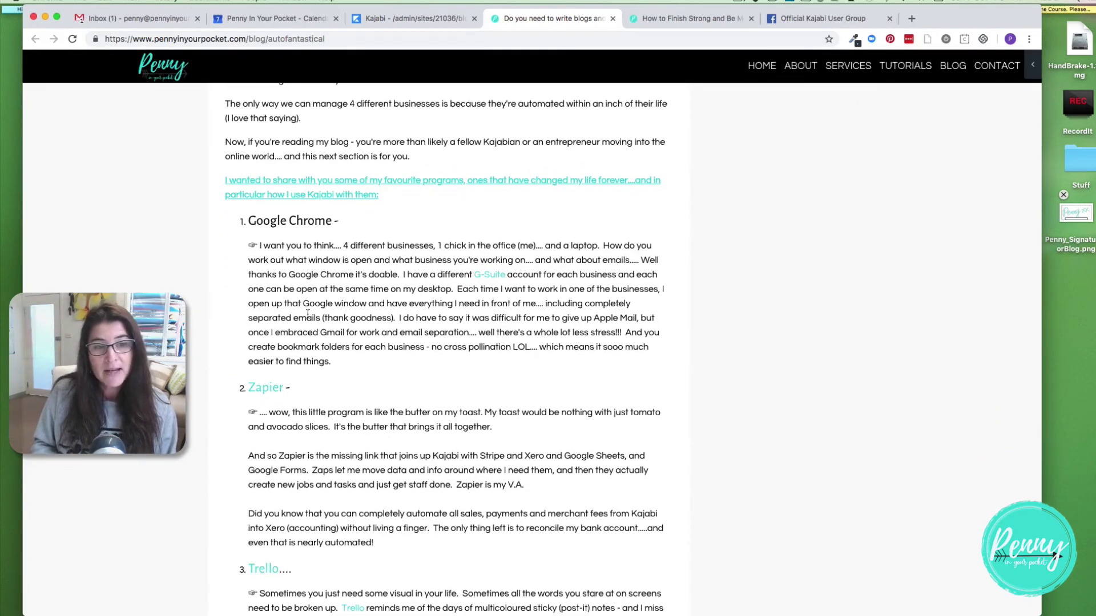
scroll(308, 314, down, 10)
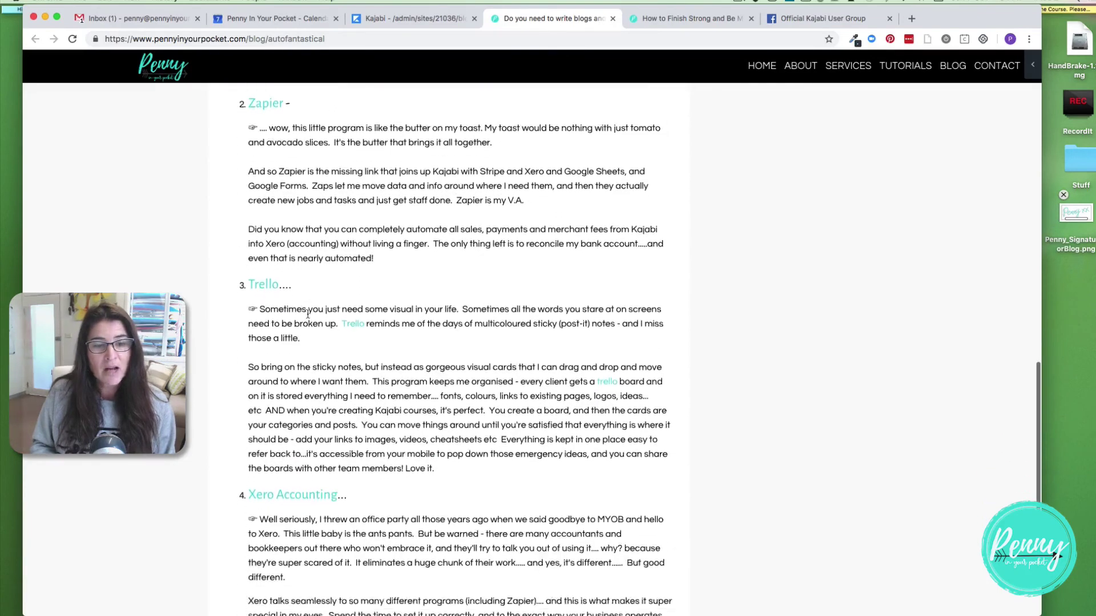
scroll(308, 314, down, 6)
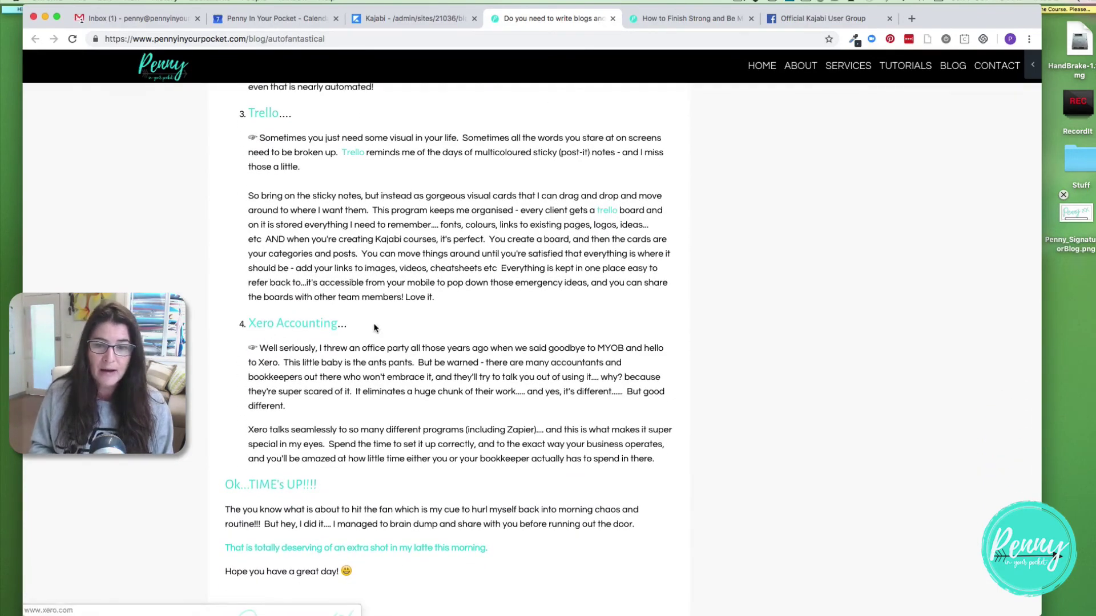
scroll(374, 328, down, 5)
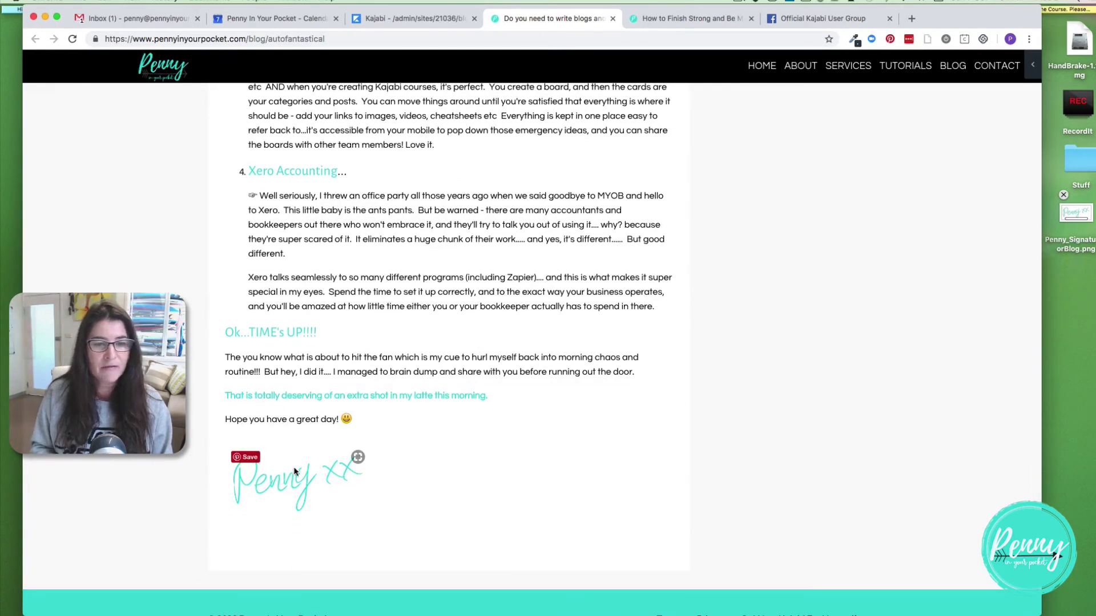
scroll(518, 439, up, 20)
scroll(519, 443, up, 4)
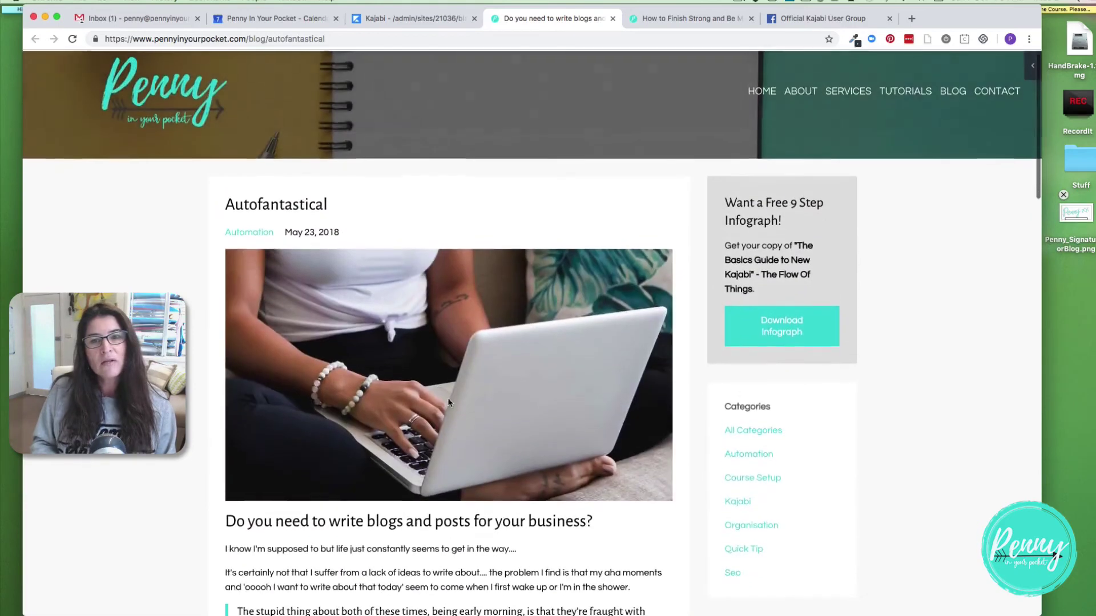
Step: Return to the Kajabi blog posts list and open the "Kajabi SEO Quick Tip" post for editing
click(396, 18)
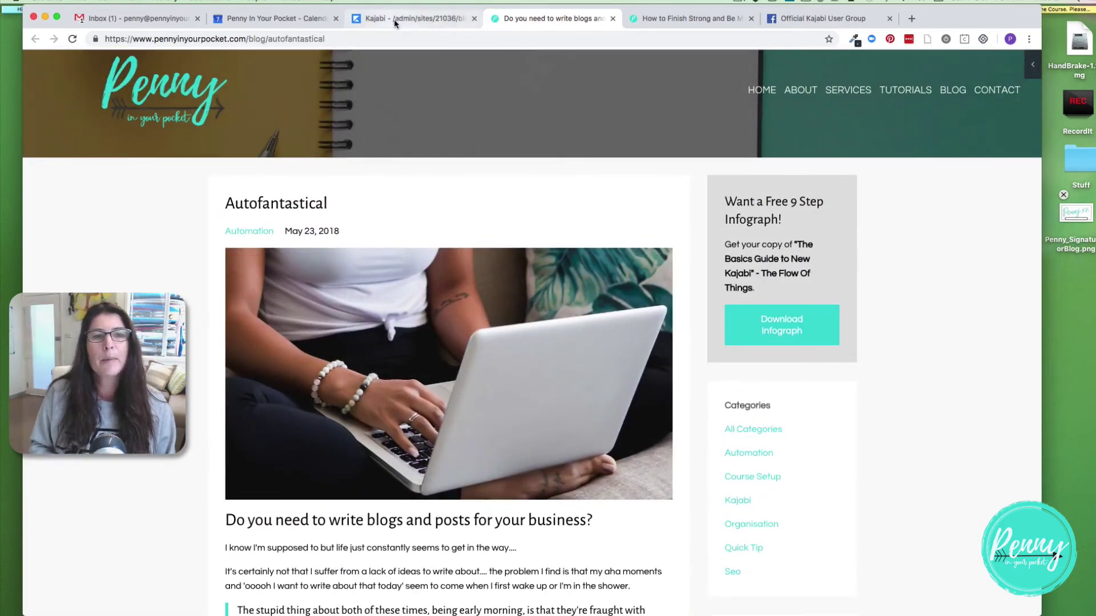
click(308, 109)
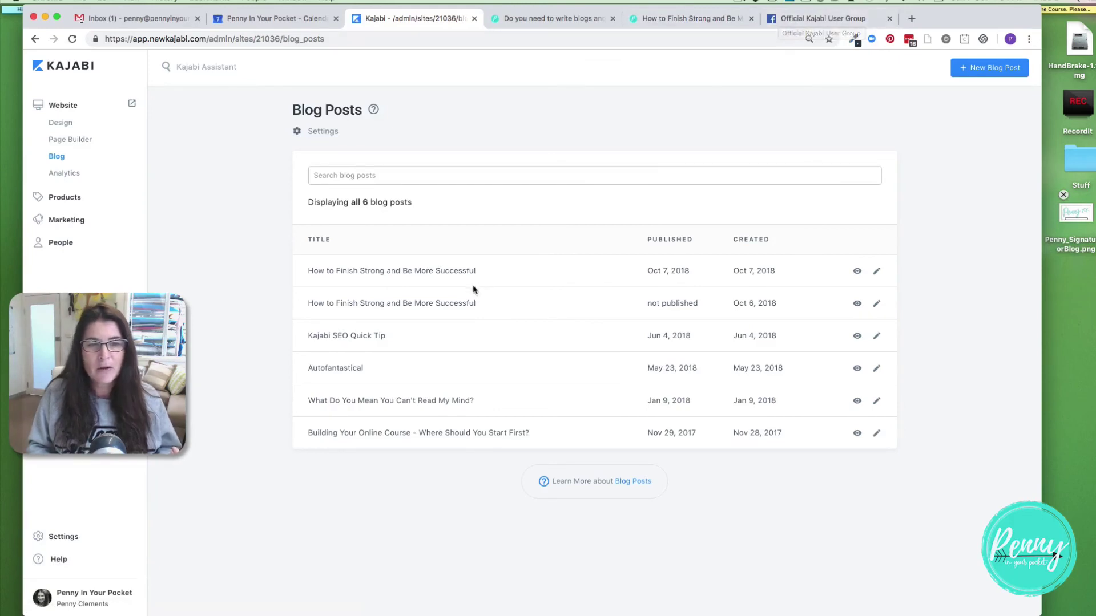
click(370, 341)
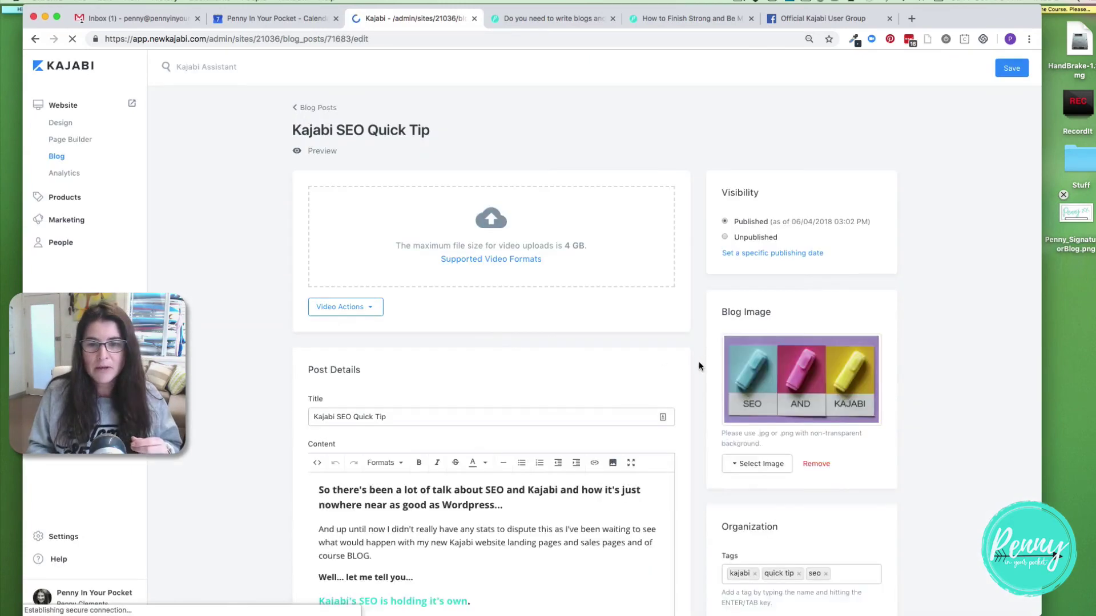
Step: Copy the custom URL of the "Kajabi SEO Quick Tip" post and switch to the Official Kajabi User Group on Facebook
scroll(698, 366, down, 5)
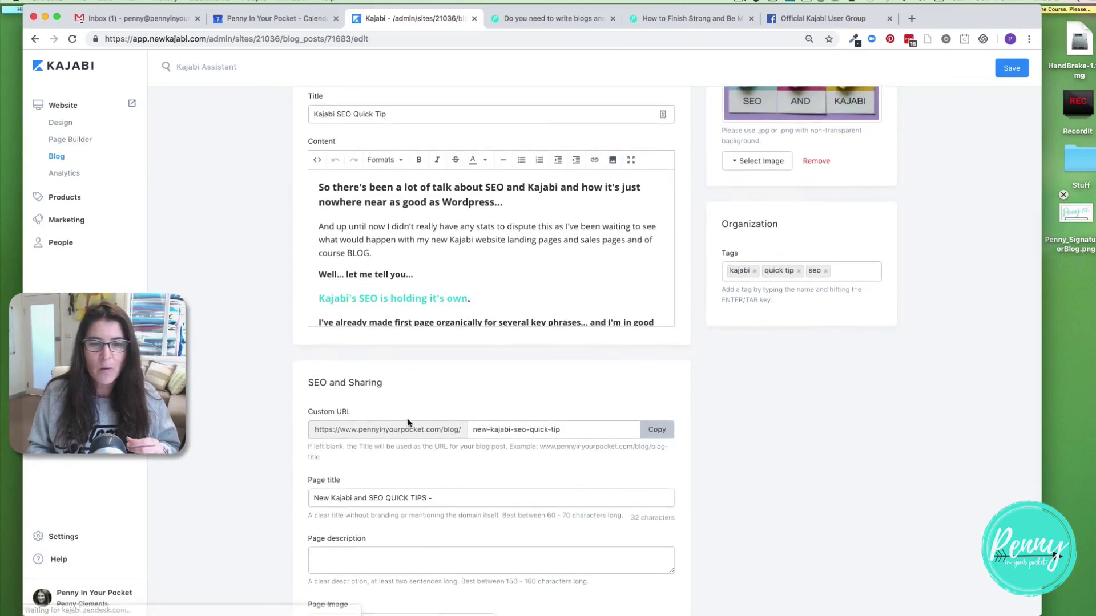
click(659, 432)
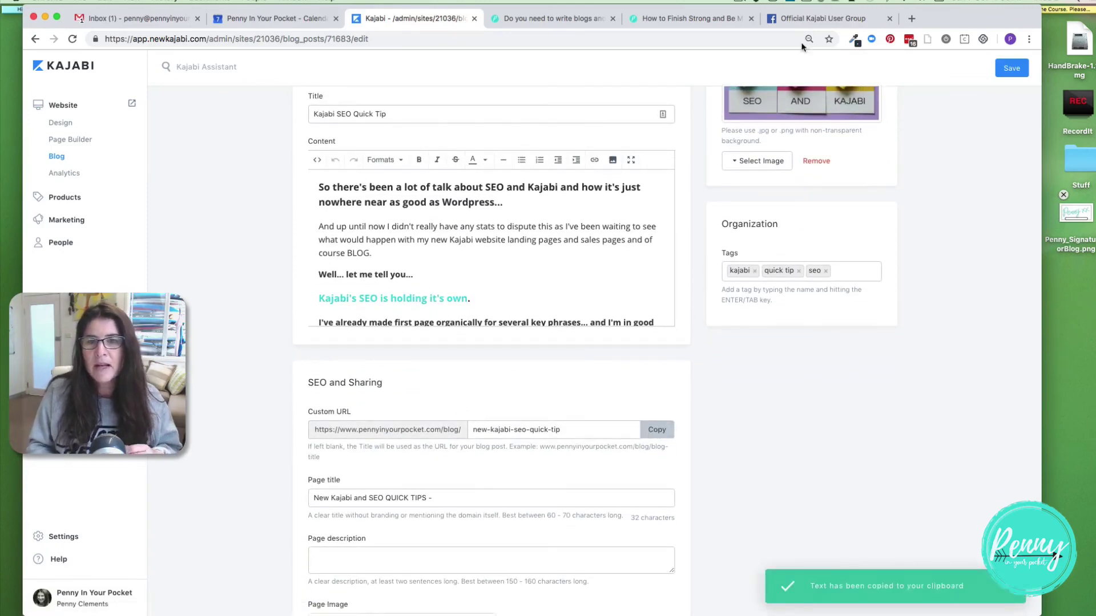
click(800, 19)
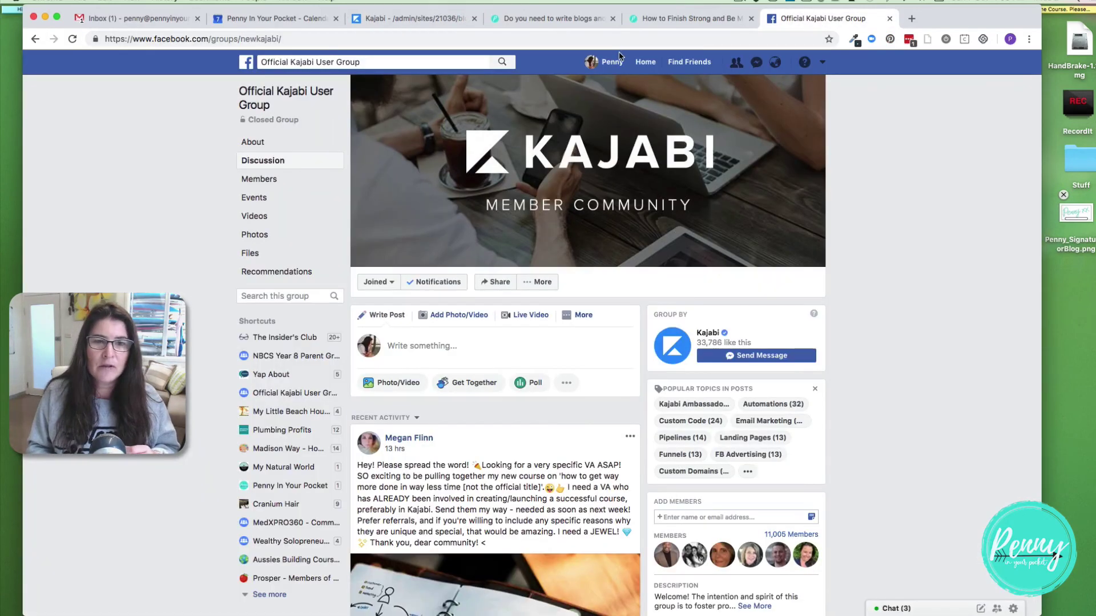
Step: Open the Penny In Your Pocket Facebook page and paste the copied blog post link into a new post
click(306, 489)
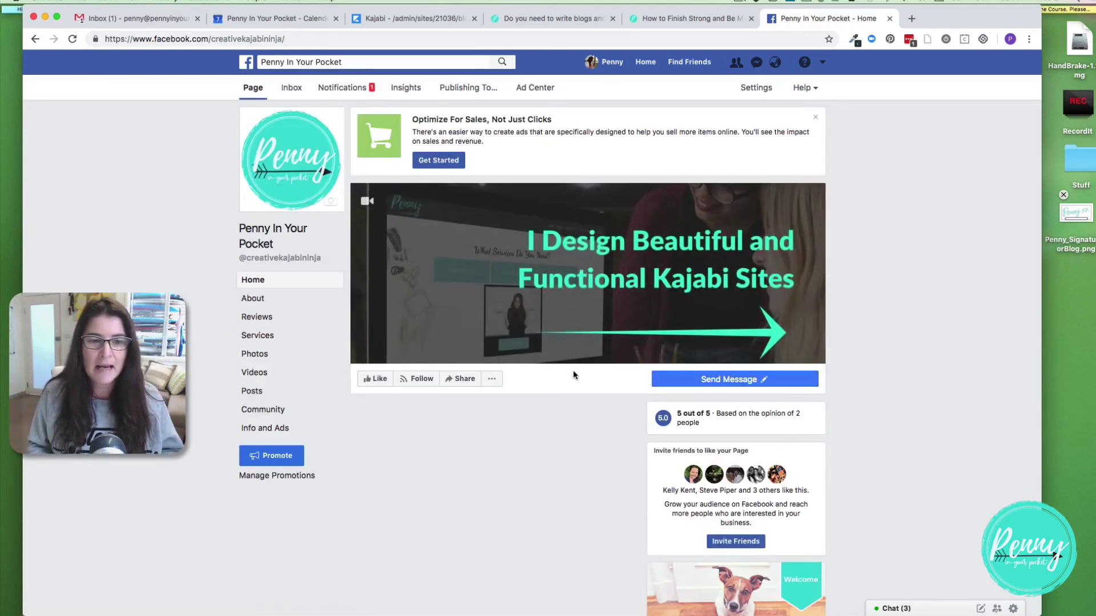
scroll(573, 375, down, 1)
scroll(574, 375, down, 2)
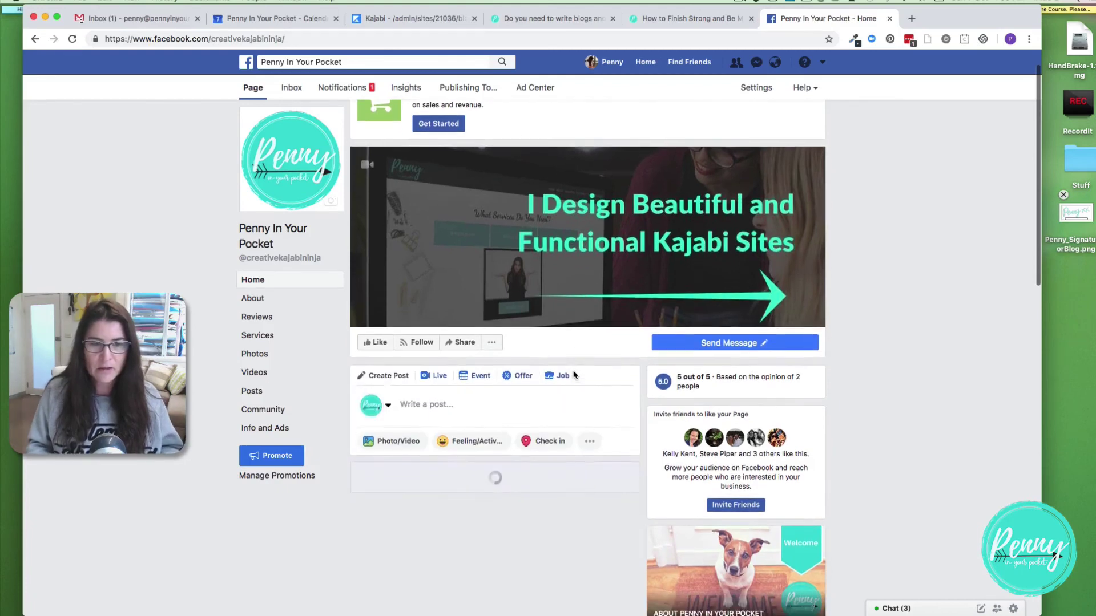
click(433, 371)
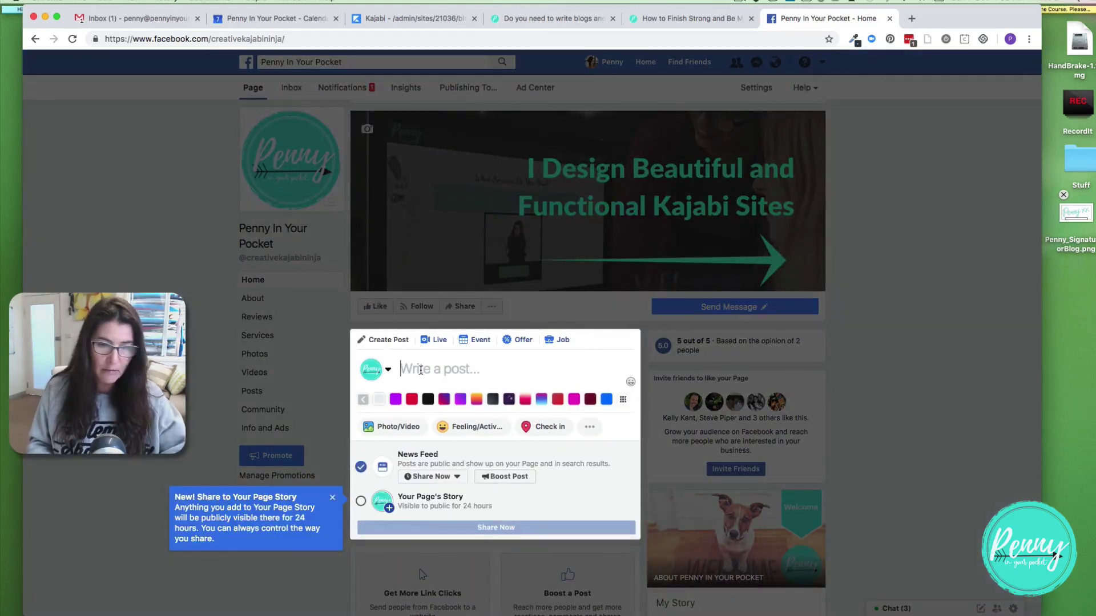
key(super+v)
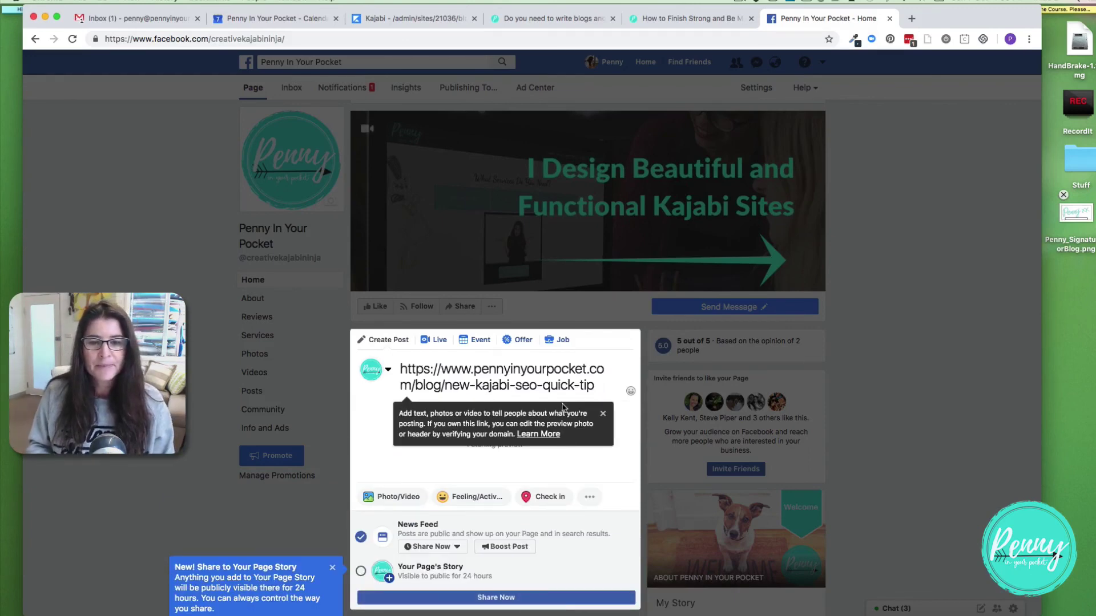
click(603, 406)
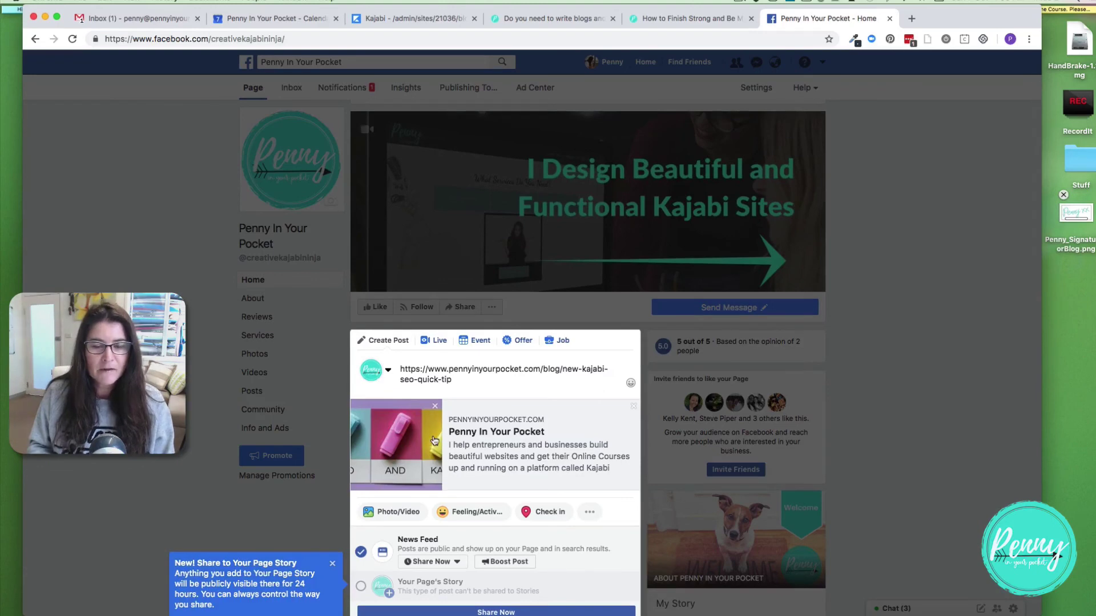
Step: Switch to Kajabi and compare the link preview with the SEO Quick Tip post's page title, description and image
click(407, 20)
scroll(494, 231, down, 3)
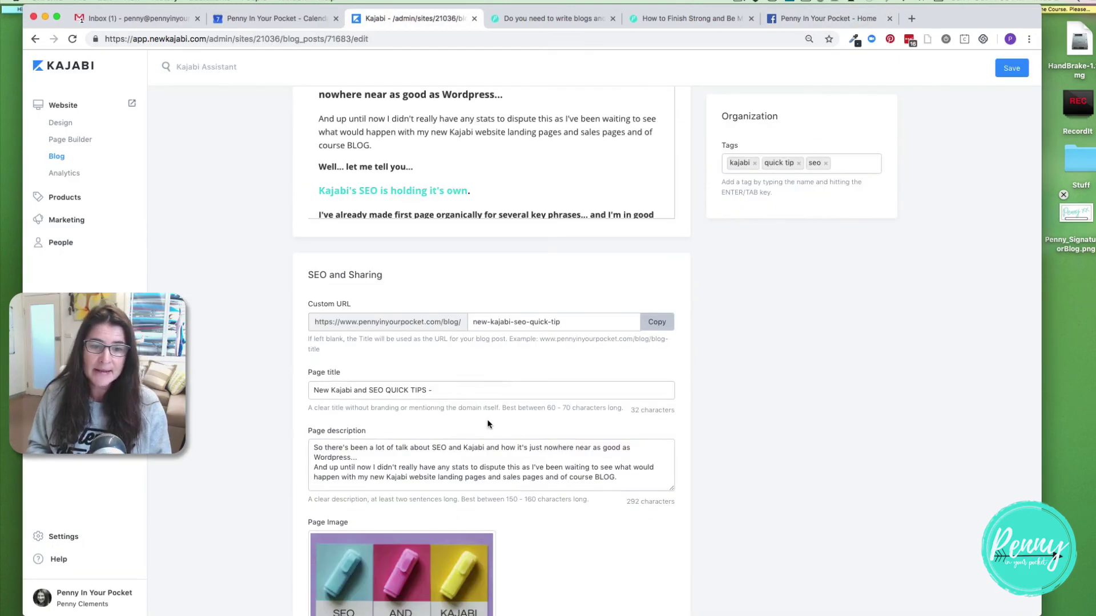
scroll(489, 421, down, 1)
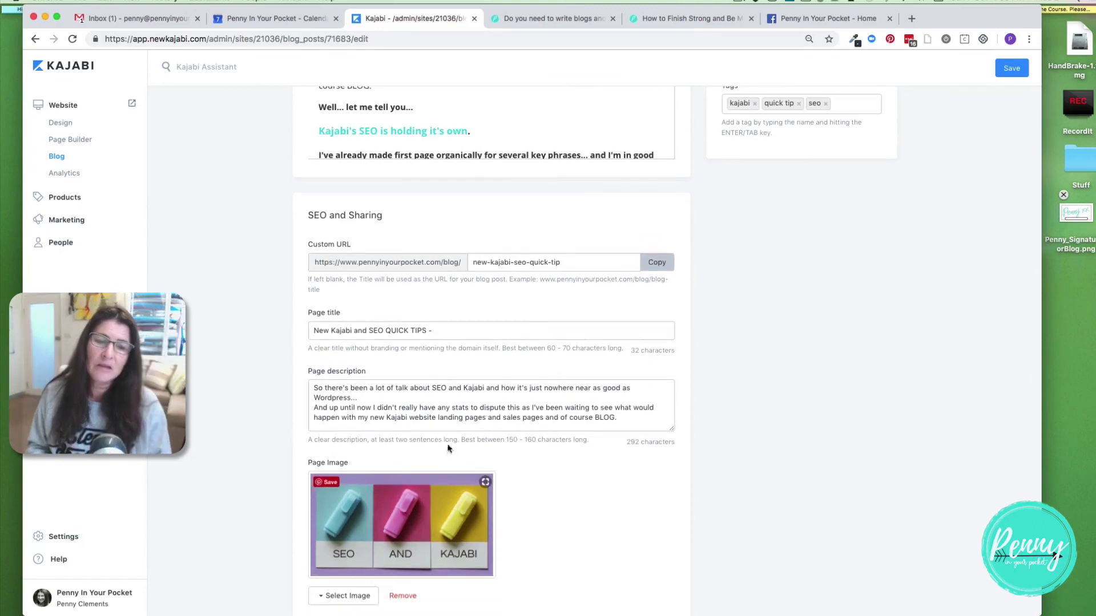
scroll(434, 371, up, 2)
scroll(433, 372, up, 7)
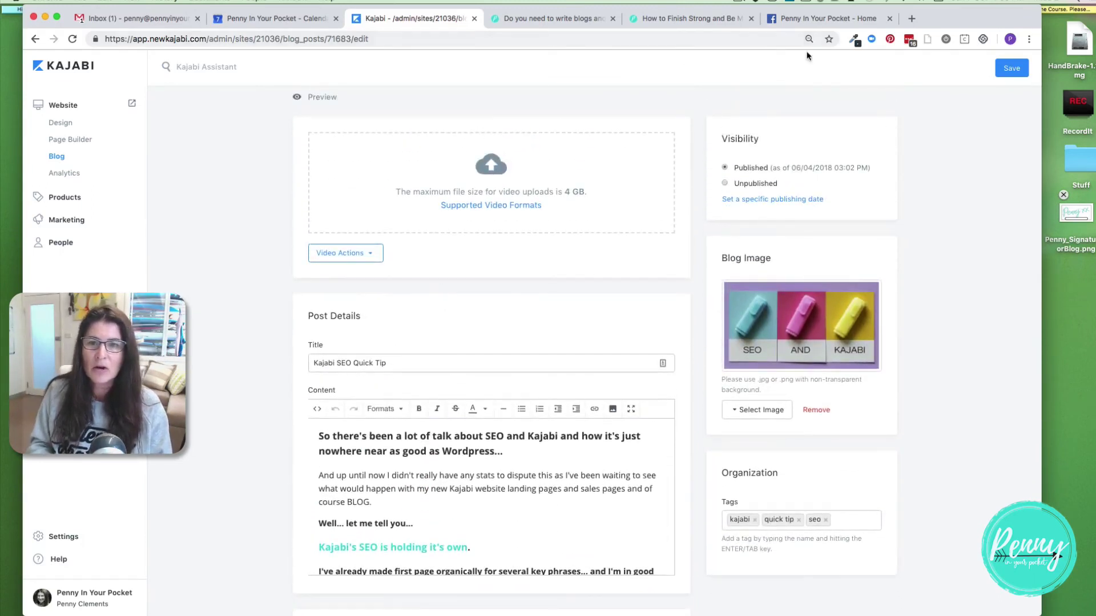
Step: Return to the Facebook draft, remove its link preview, delete the pasted URL and close the post composer without sharing
click(806, 19)
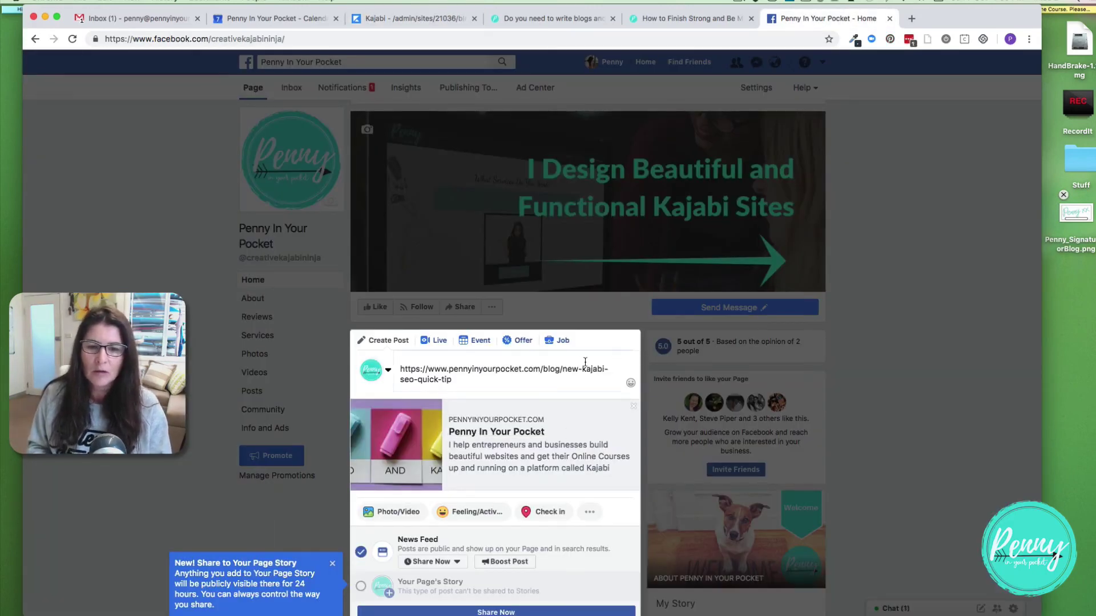
click(334, 561)
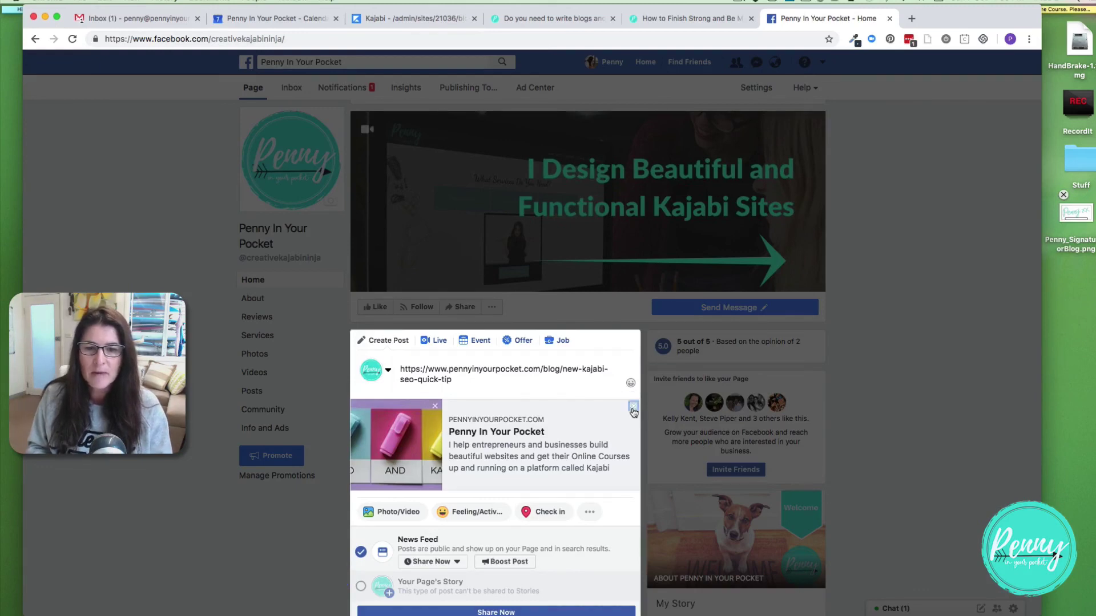
click(633, 408)
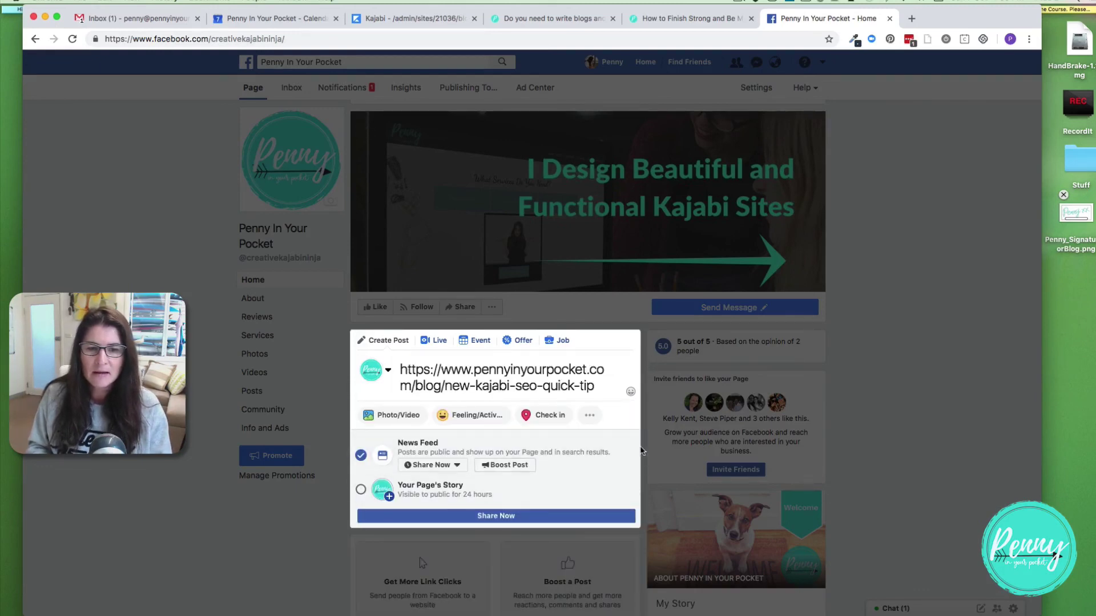
triple_click(507, 375)
key(BackSpace)
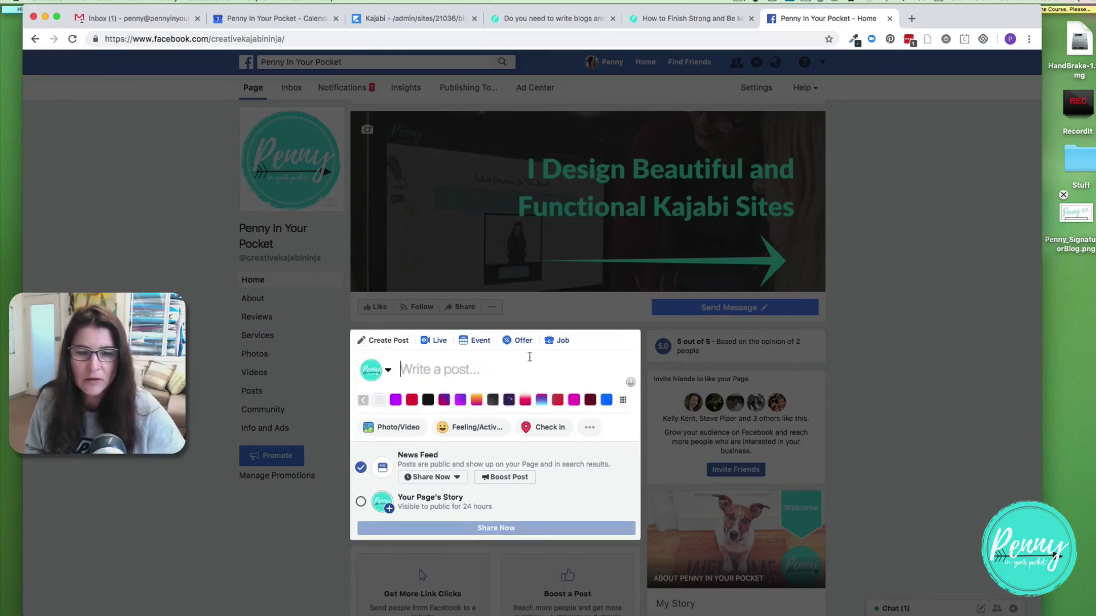
click(560, 330)
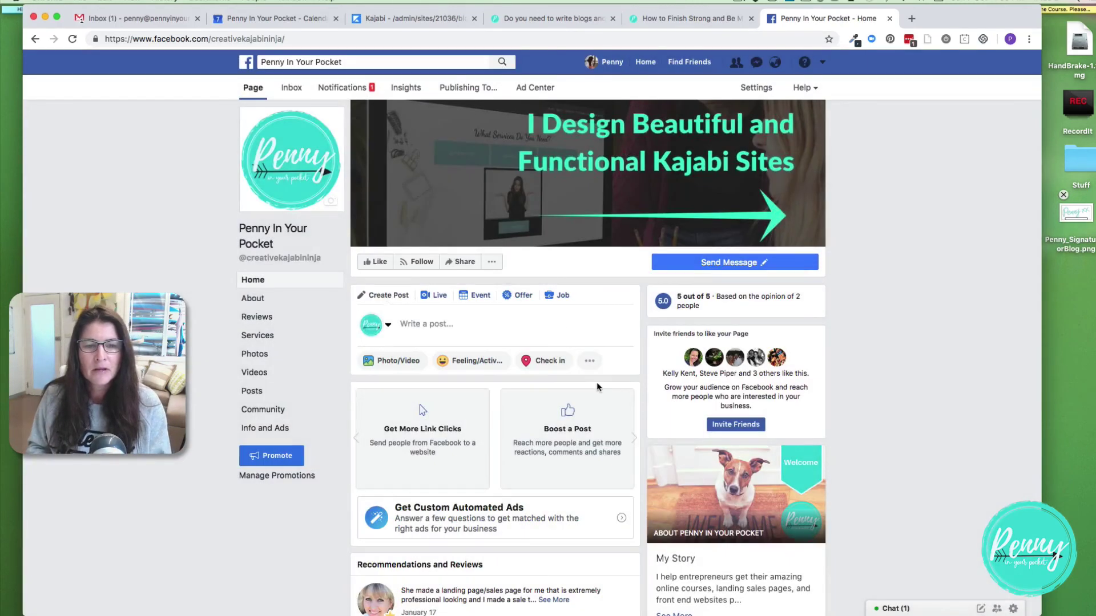
Step: Switch back to the Kajabi SEO Quick Tip post, look over its SEO and Sharing details and save it
click(566, 20)
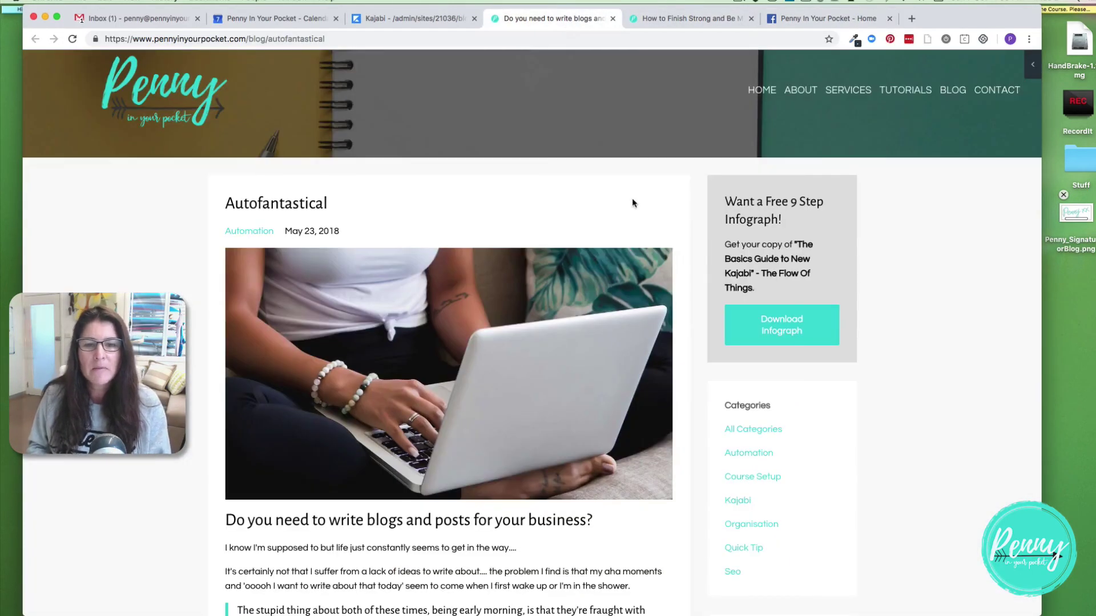
click(405, 19)
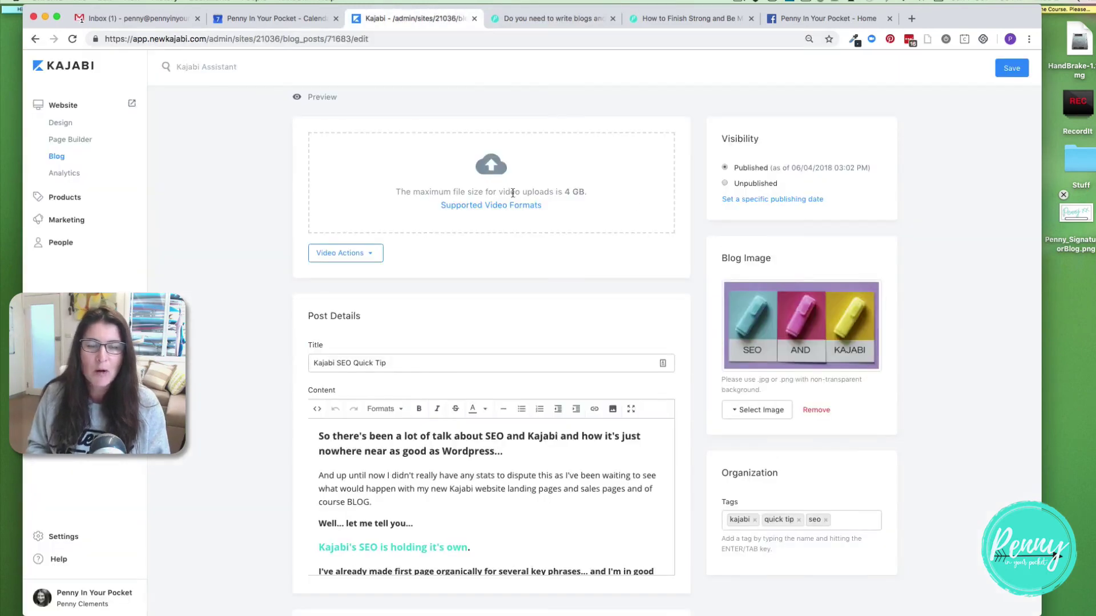
scroll(682, 275, down, 10)
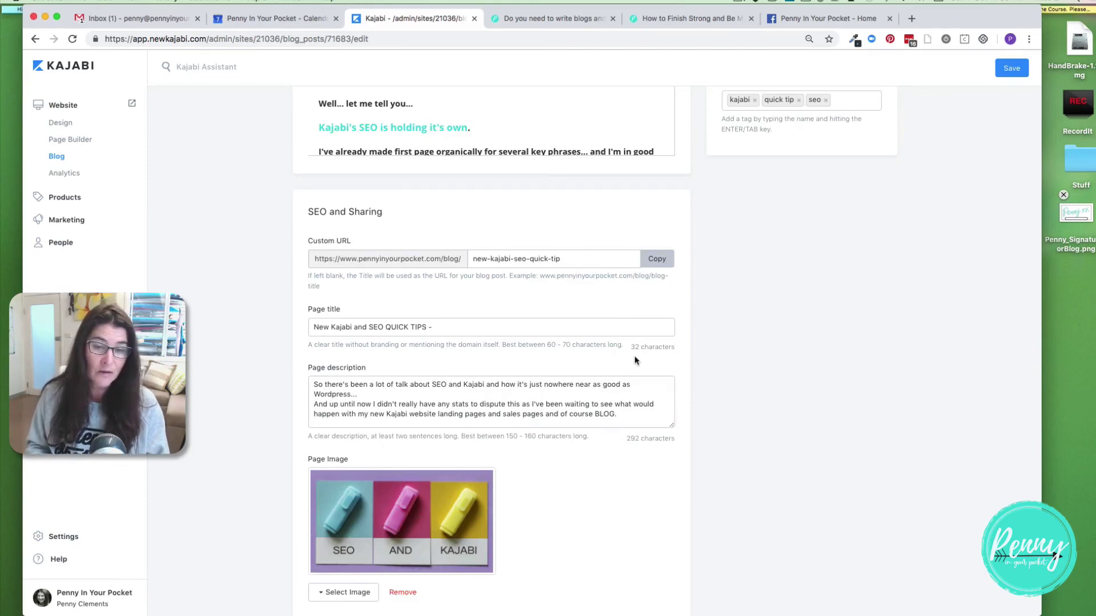
scroll(734, 331, up, 6)
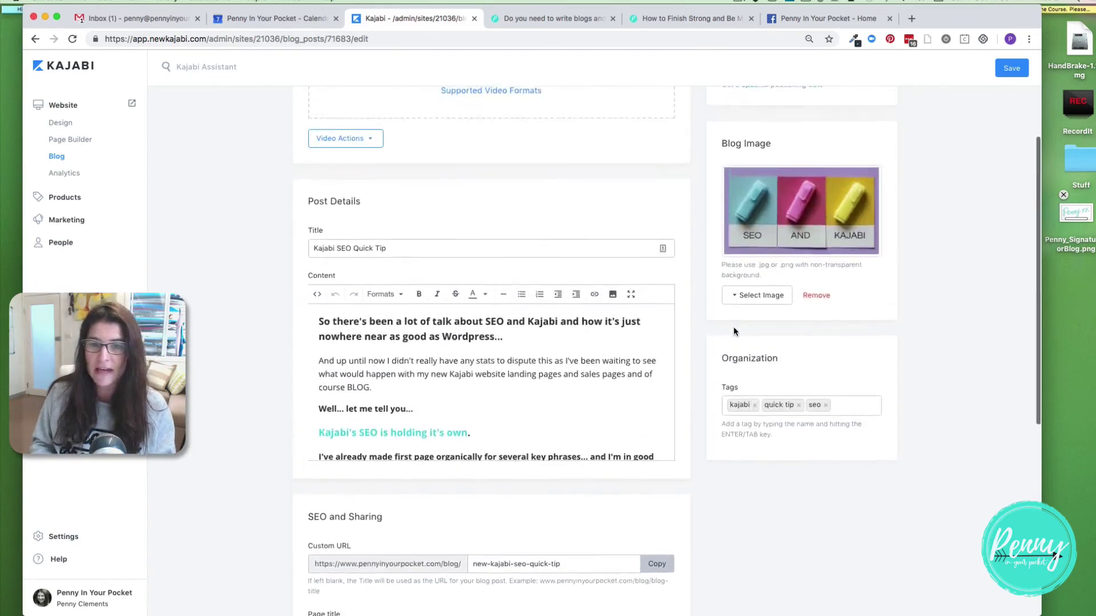
scroll(735, 326, up, 3)
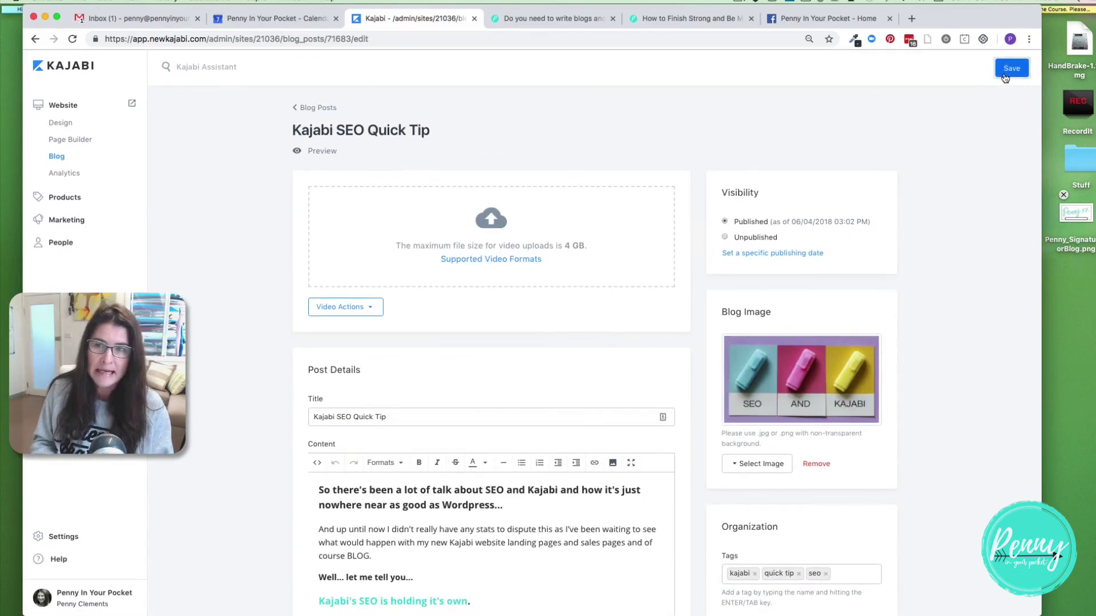
click(1005, 78)
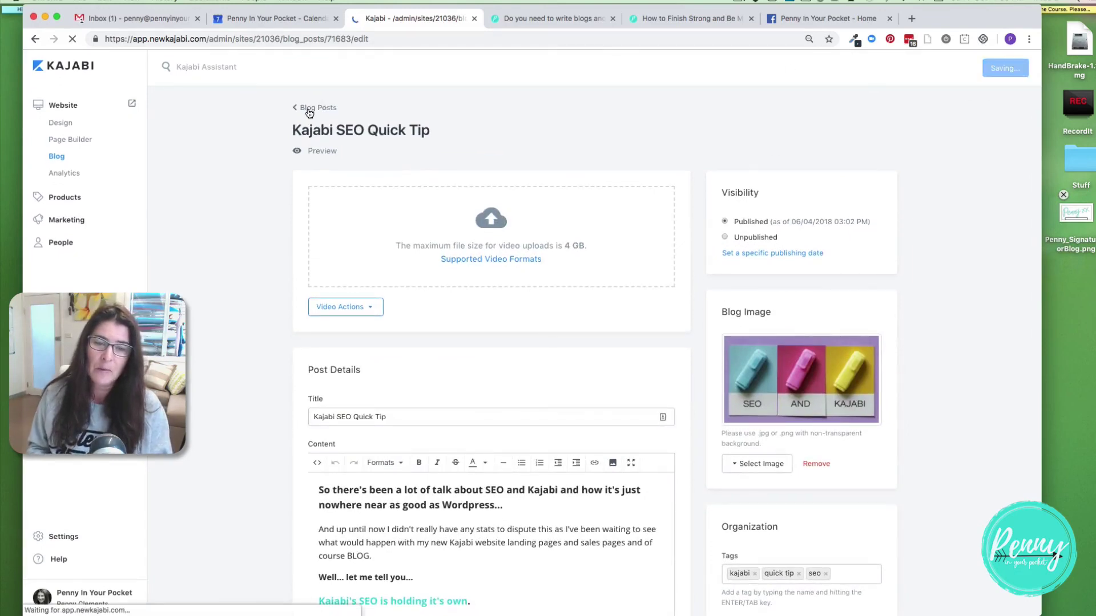